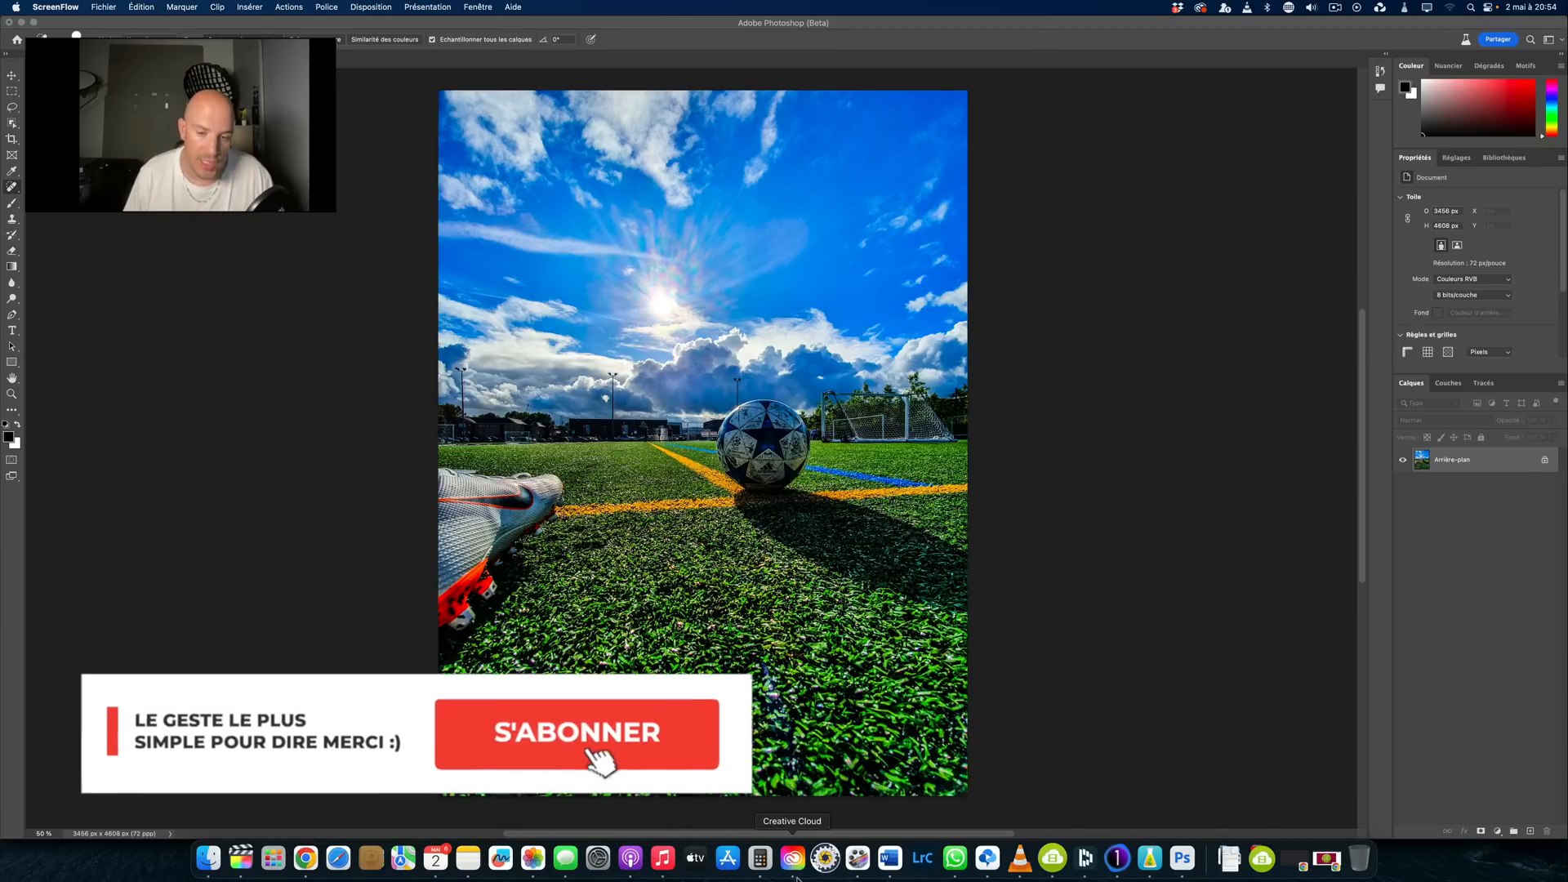
Switch to Creative Cloud, check the listing for Photoshop (Beta) among the beta applications, and return to Photoshop (Beta).
left_click(796, 875)
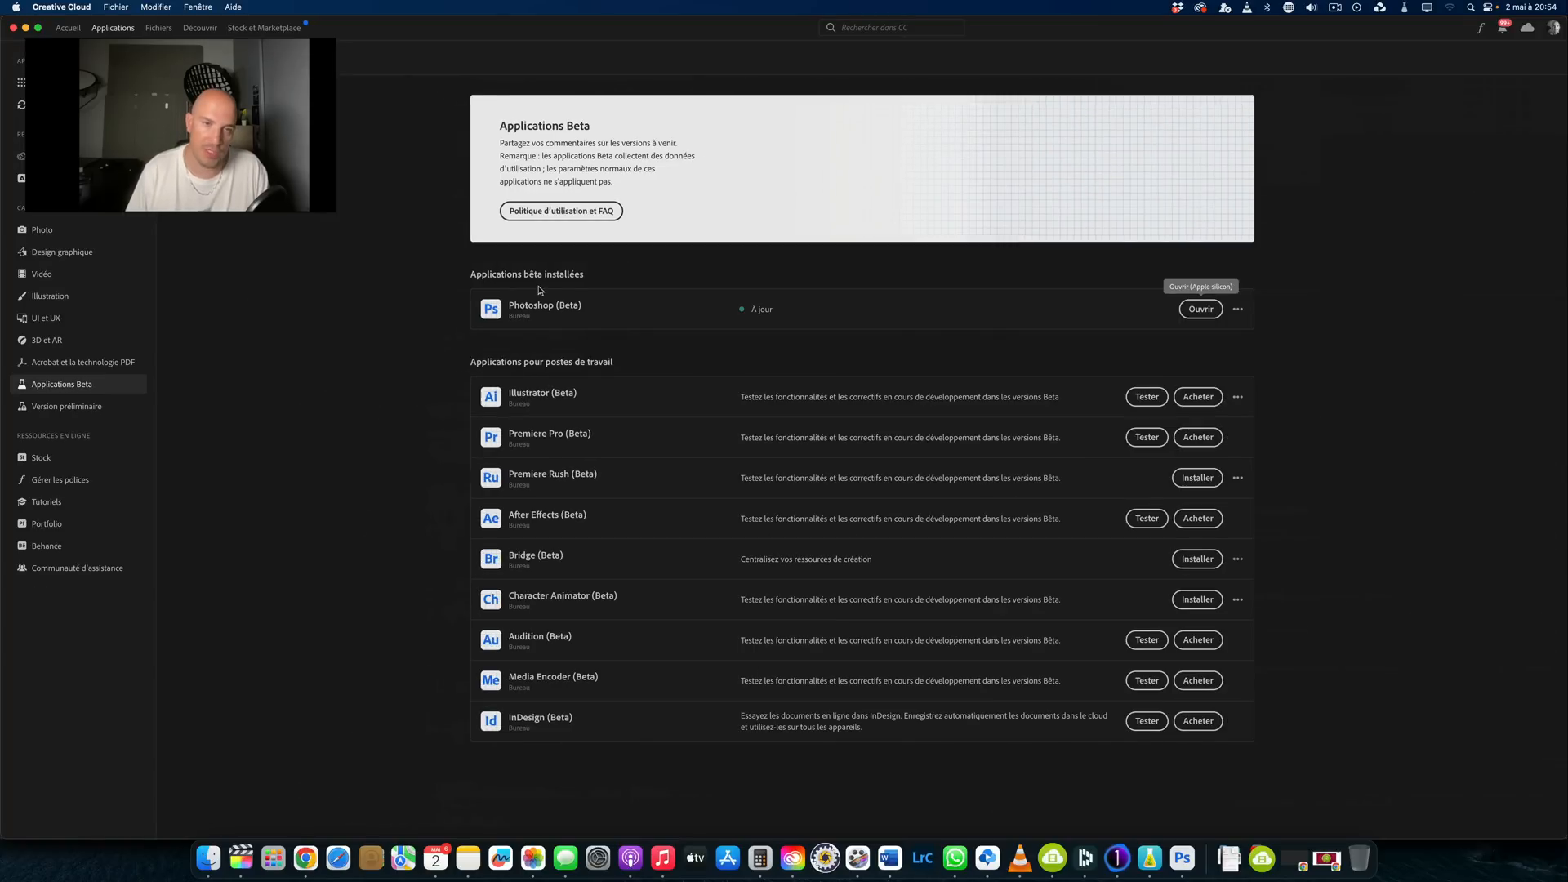
key("super+shift+2")
left_click(1182, 857)
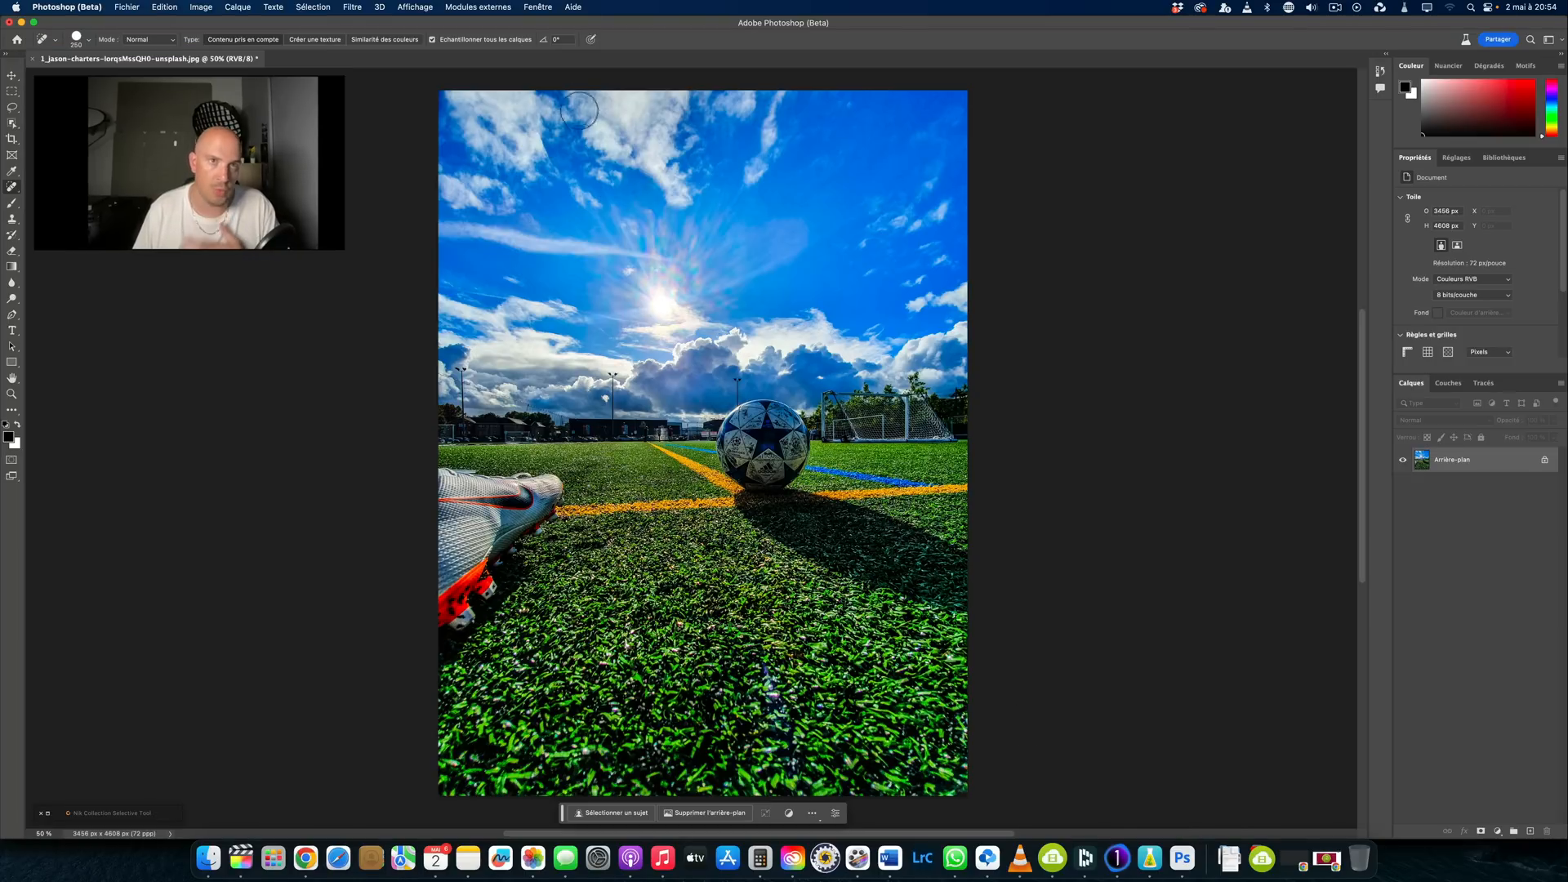
Reset the "Les indispensables" workspace to its default layout.
left_click(536, 7)
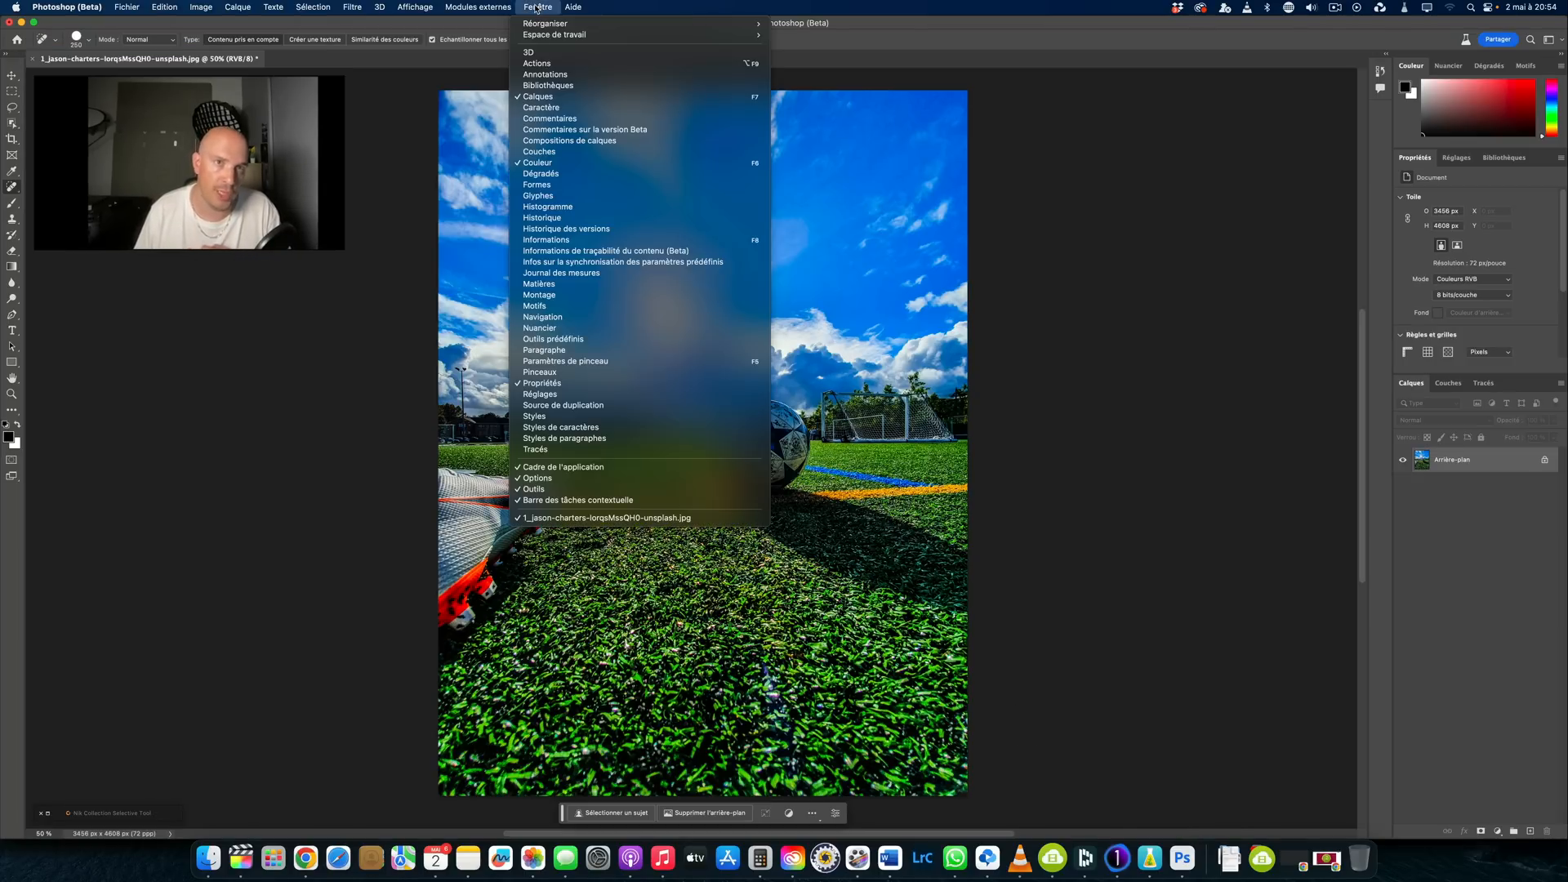
mouse_move(572, 34)
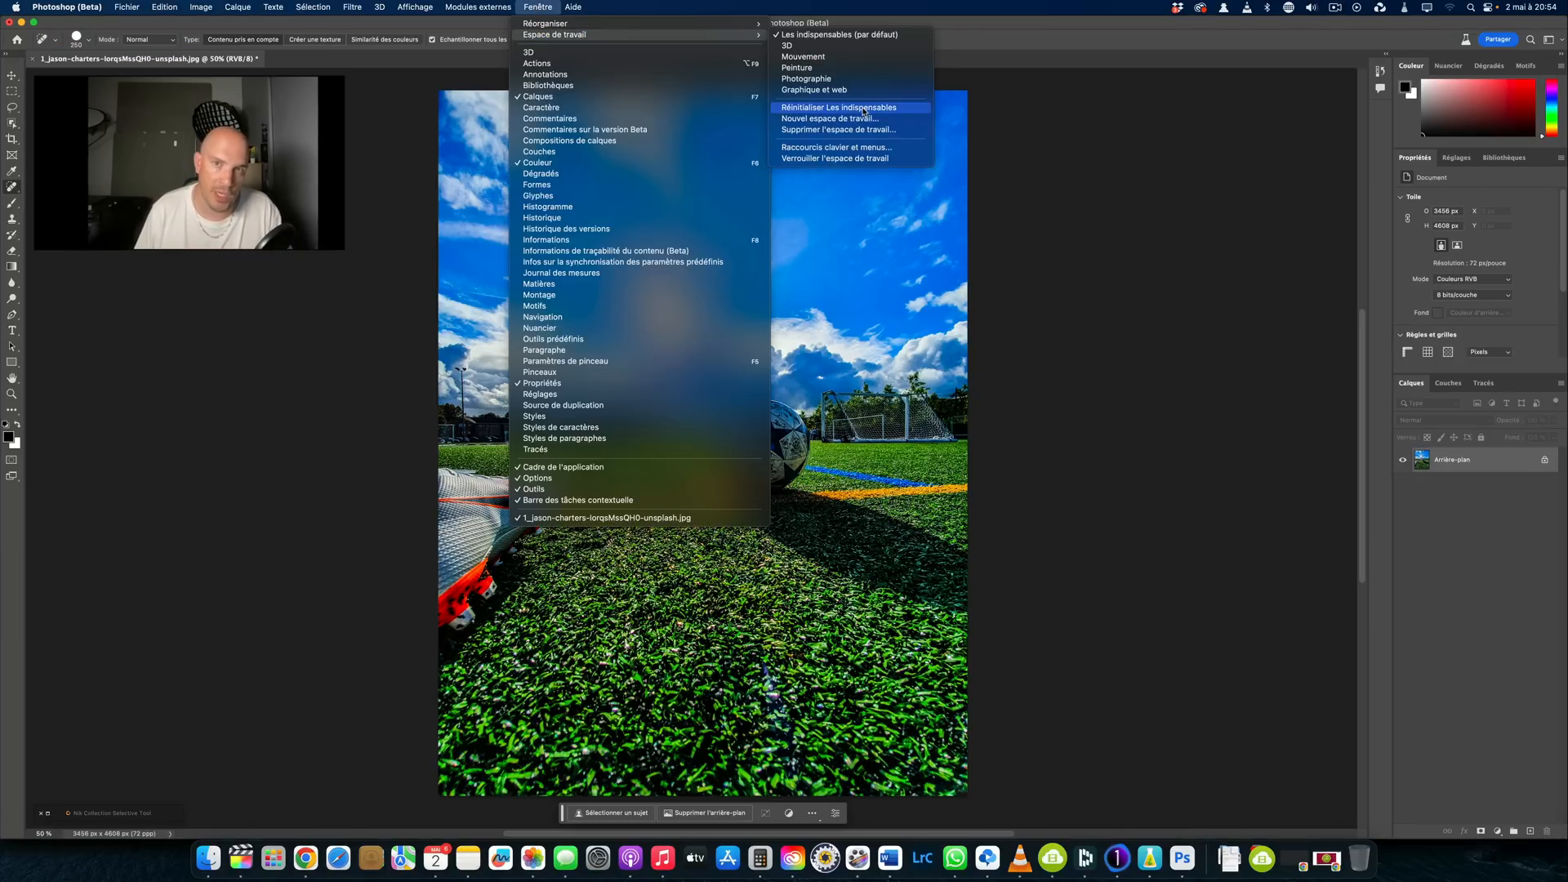
left_click(805, 108)
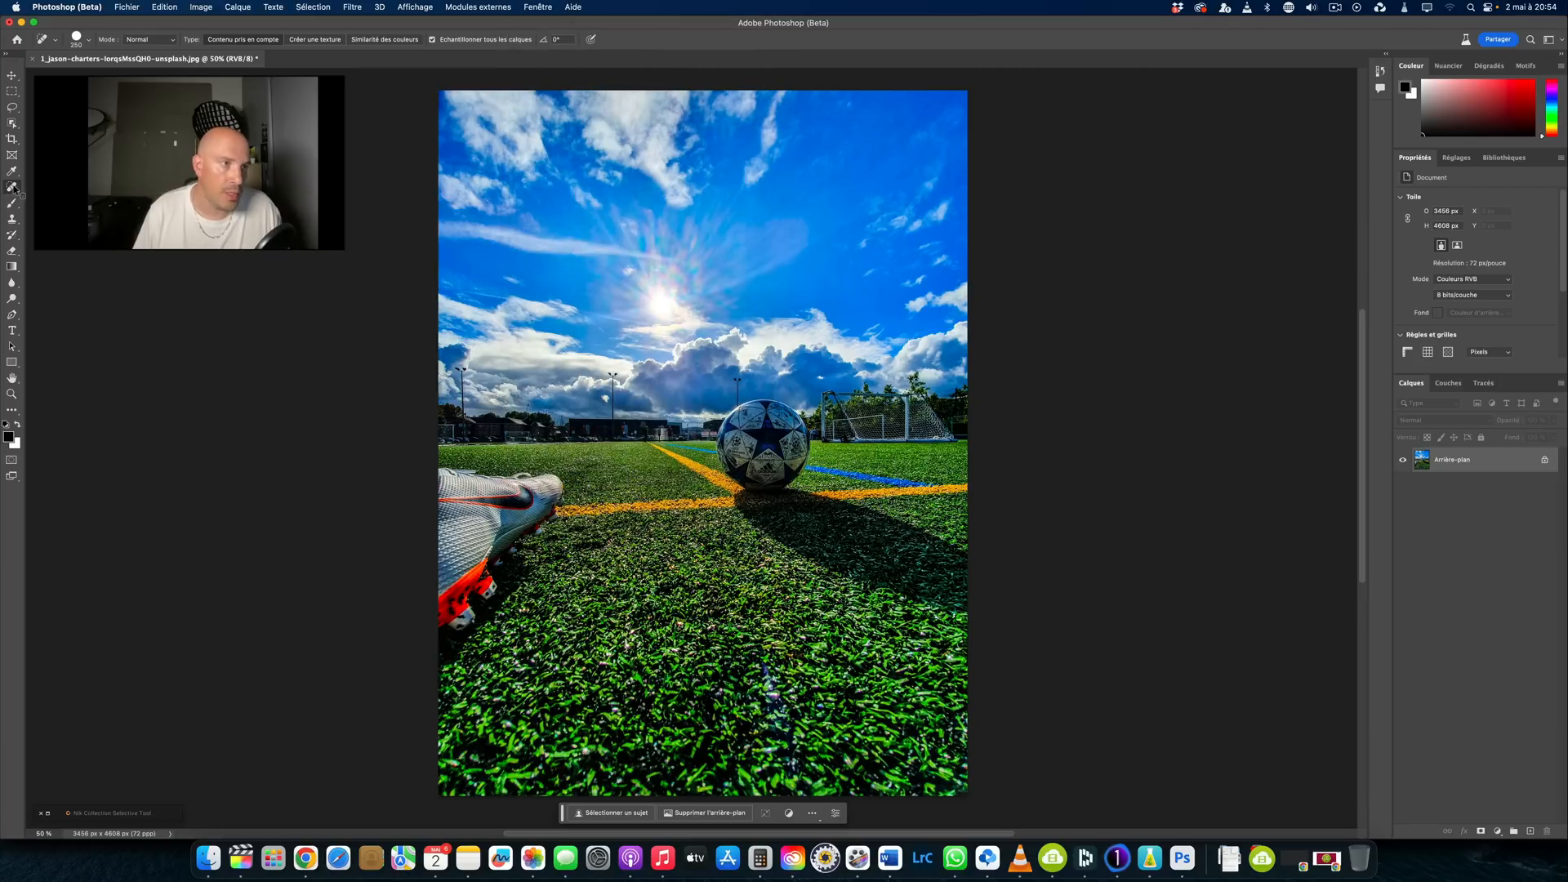
Examine the tool list in the toolbar customization dialog and close it without changes.
left_click(12, 187)
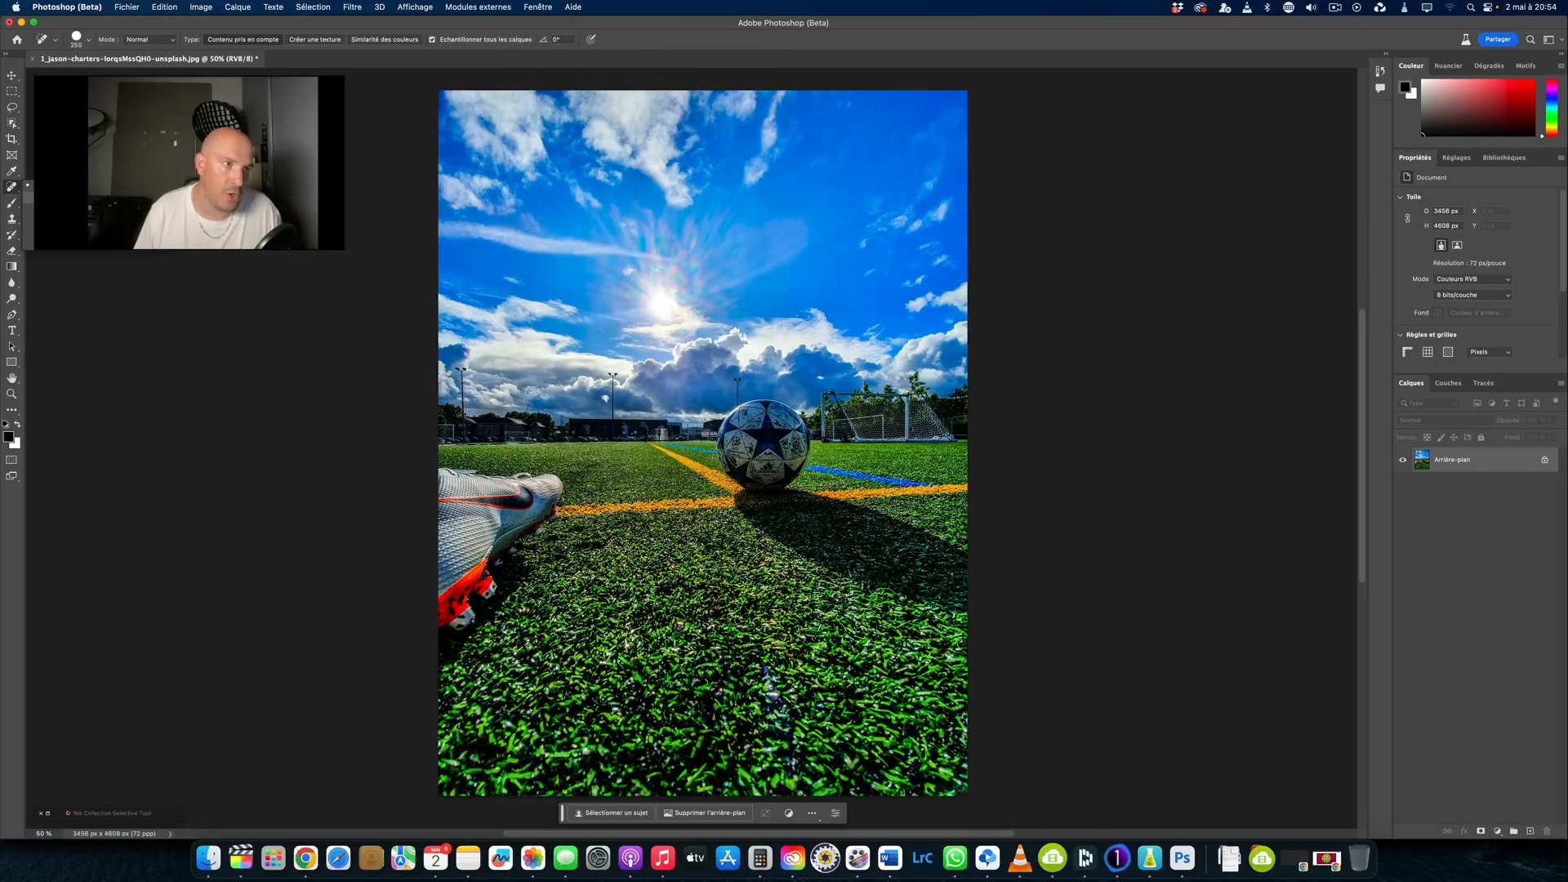
left_click(164, 6)
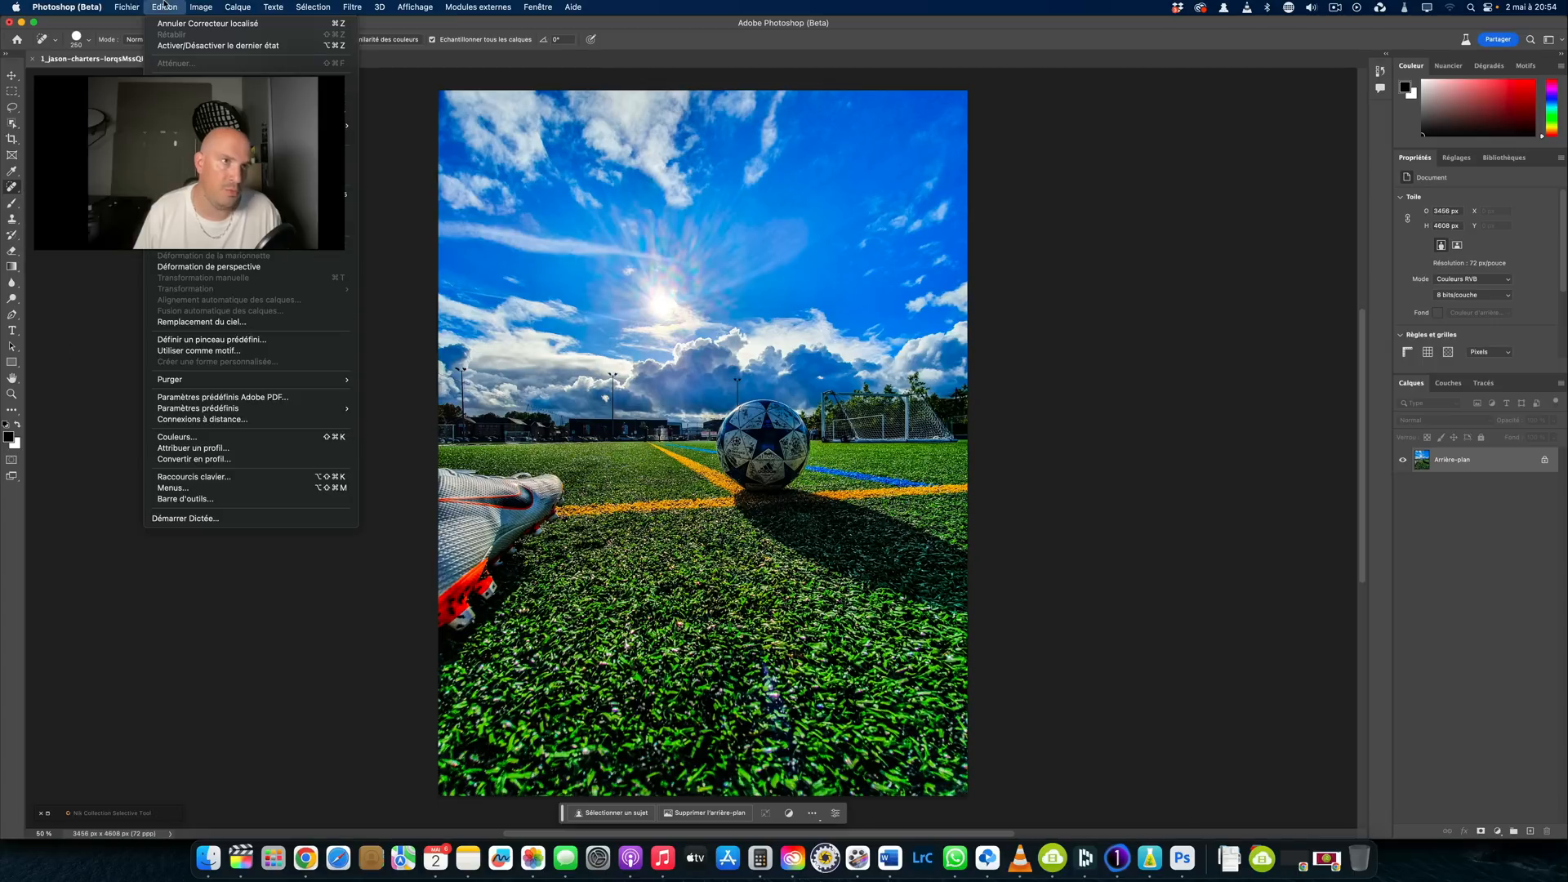
left_click(188, 499)
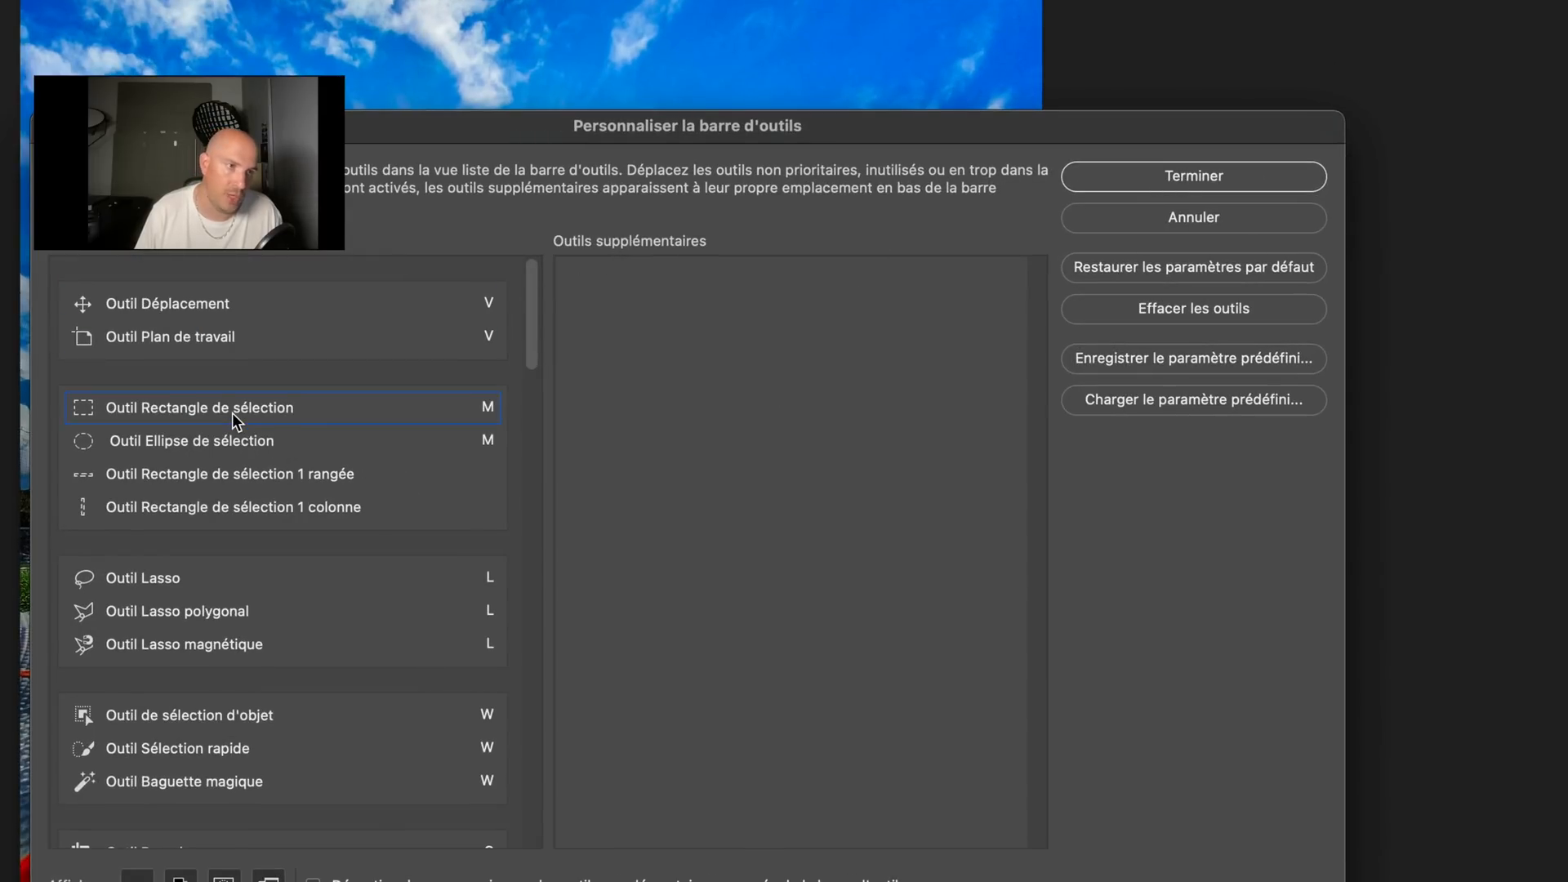
left_click(1235, 223)
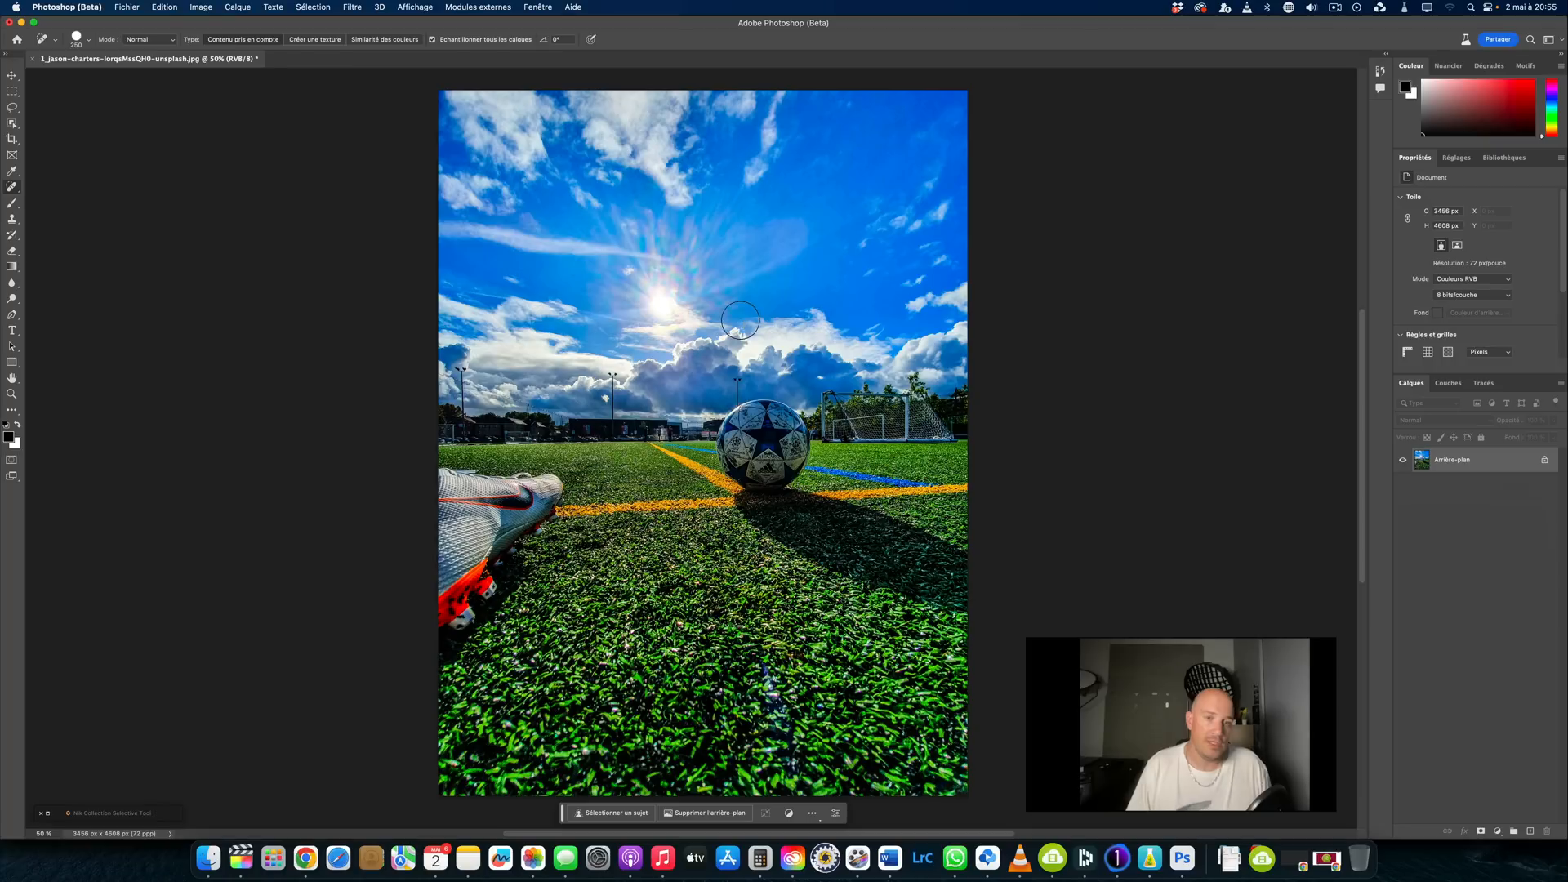
Choose the Remove tool (Outil Supprimer), unlock the background layer and add an empty layer above it.
right_click(18, 190)
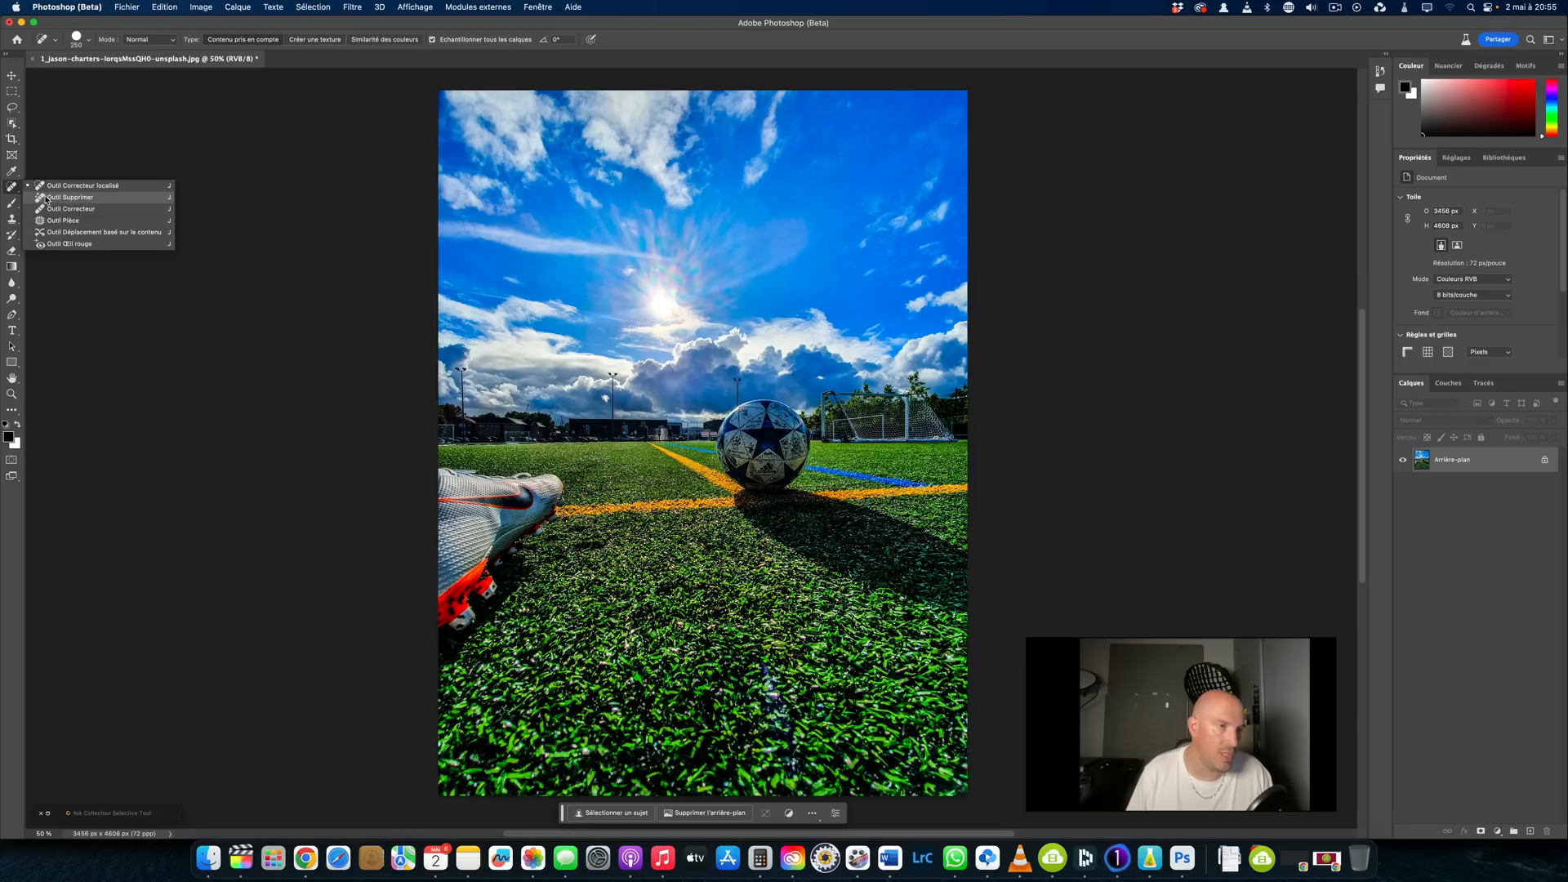
left_click(47, 197)
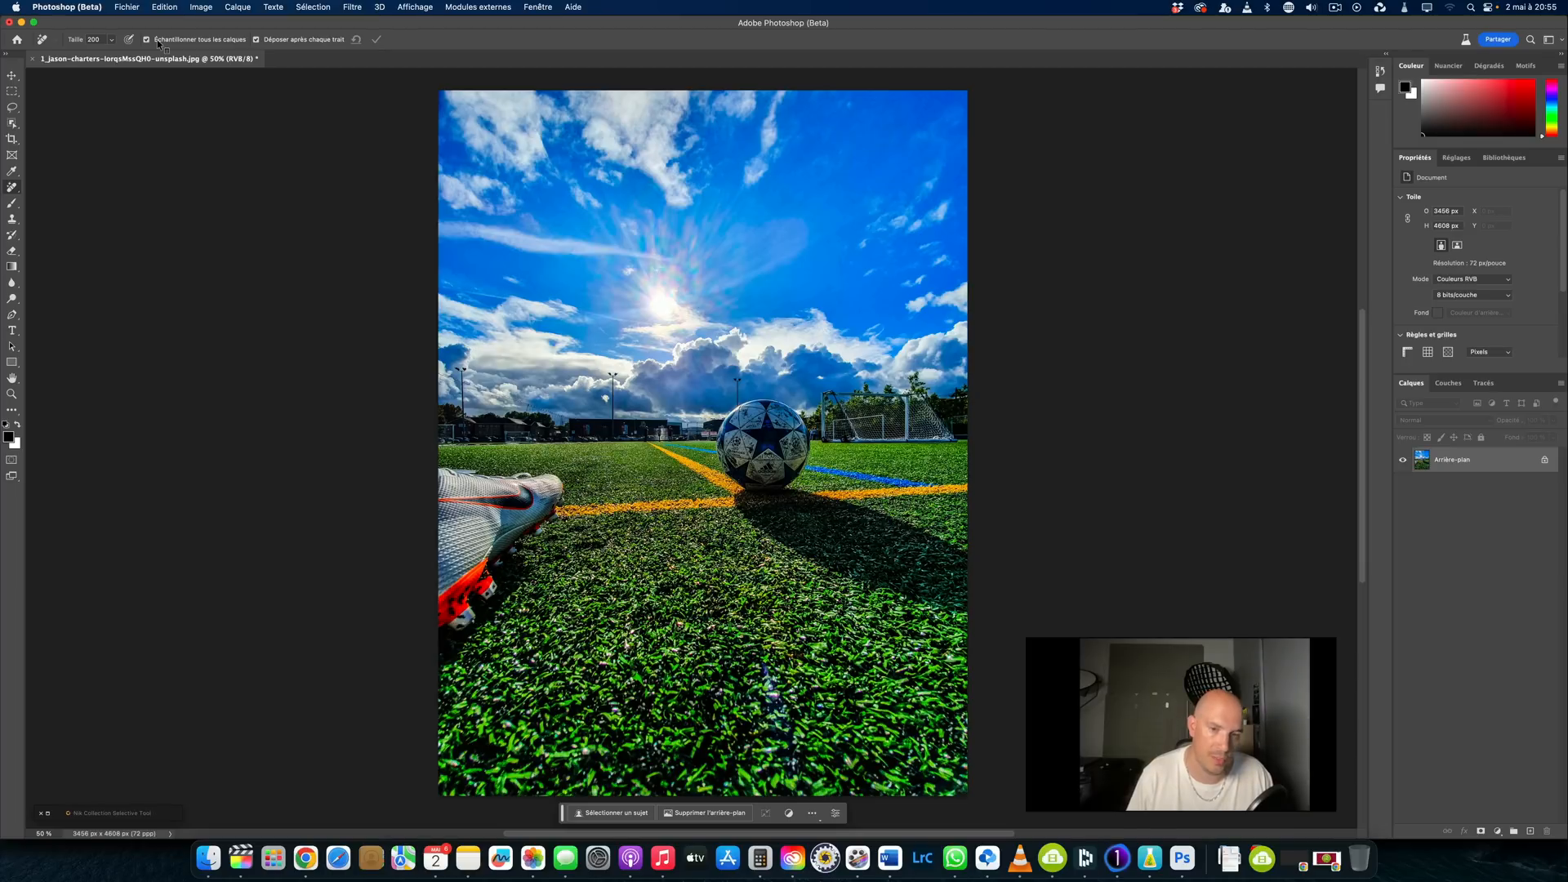
left_click(1545, 462)
left_click(1528, 831)
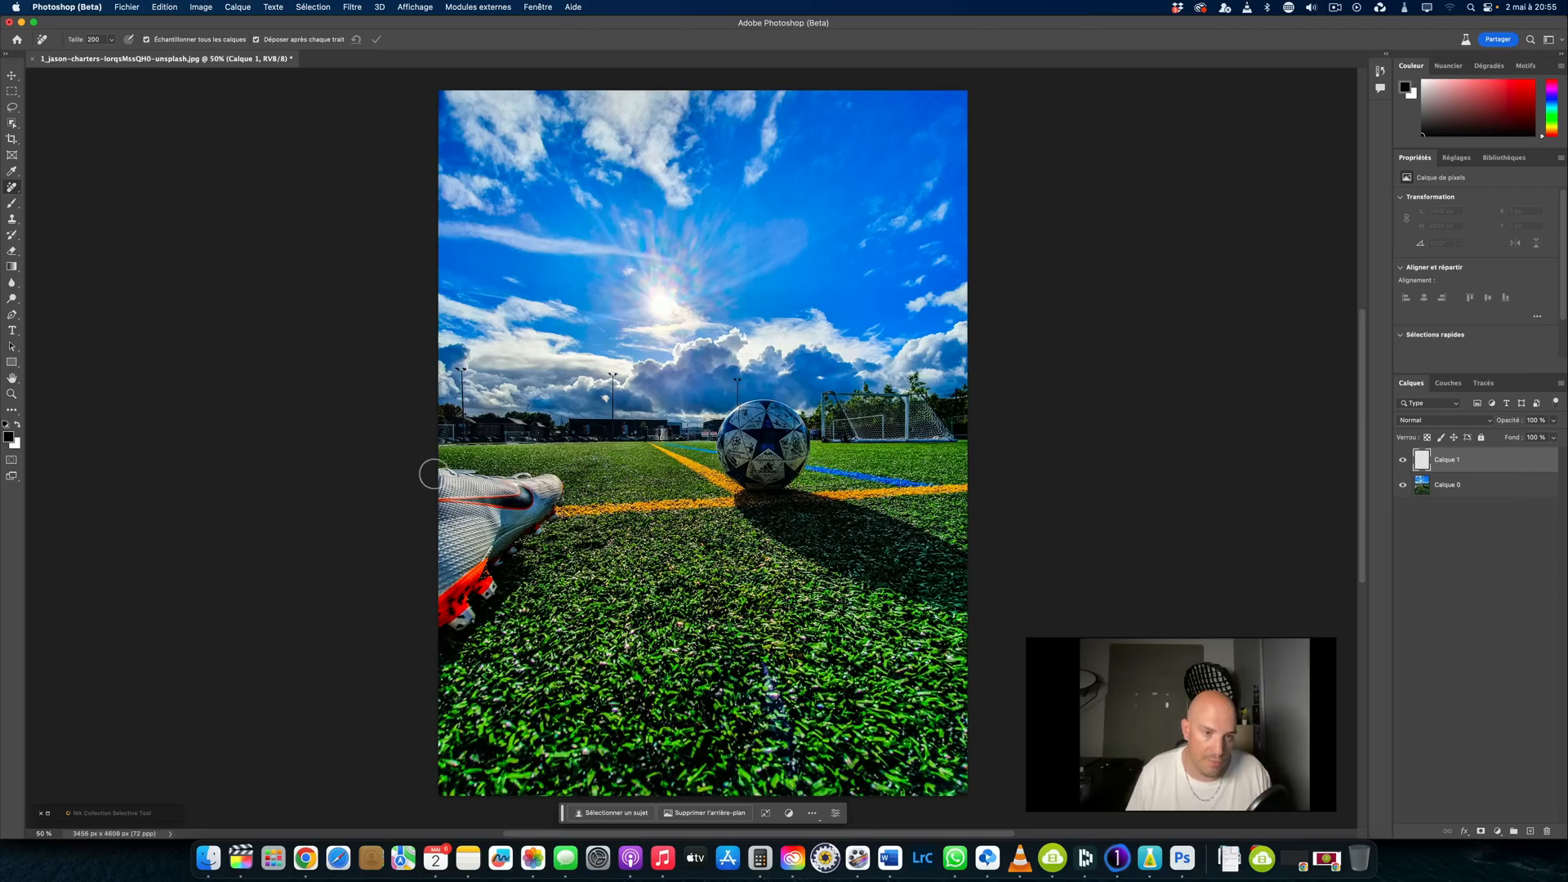
Try removing the football shoe with the Remove tool on the empty layer, and undo the removal.
mouse_move(432, 473)
left_mouse_down()
mouse_move(557, 481)
mouse_move(486, 621)
mouse_move(438, 662)
mouse_move(437, 504)
mouse_move(513, 512)
mouse_move(443, 553)
mouse_move(475, 567)
mouse_move(467, 527)
left_mouse_up()
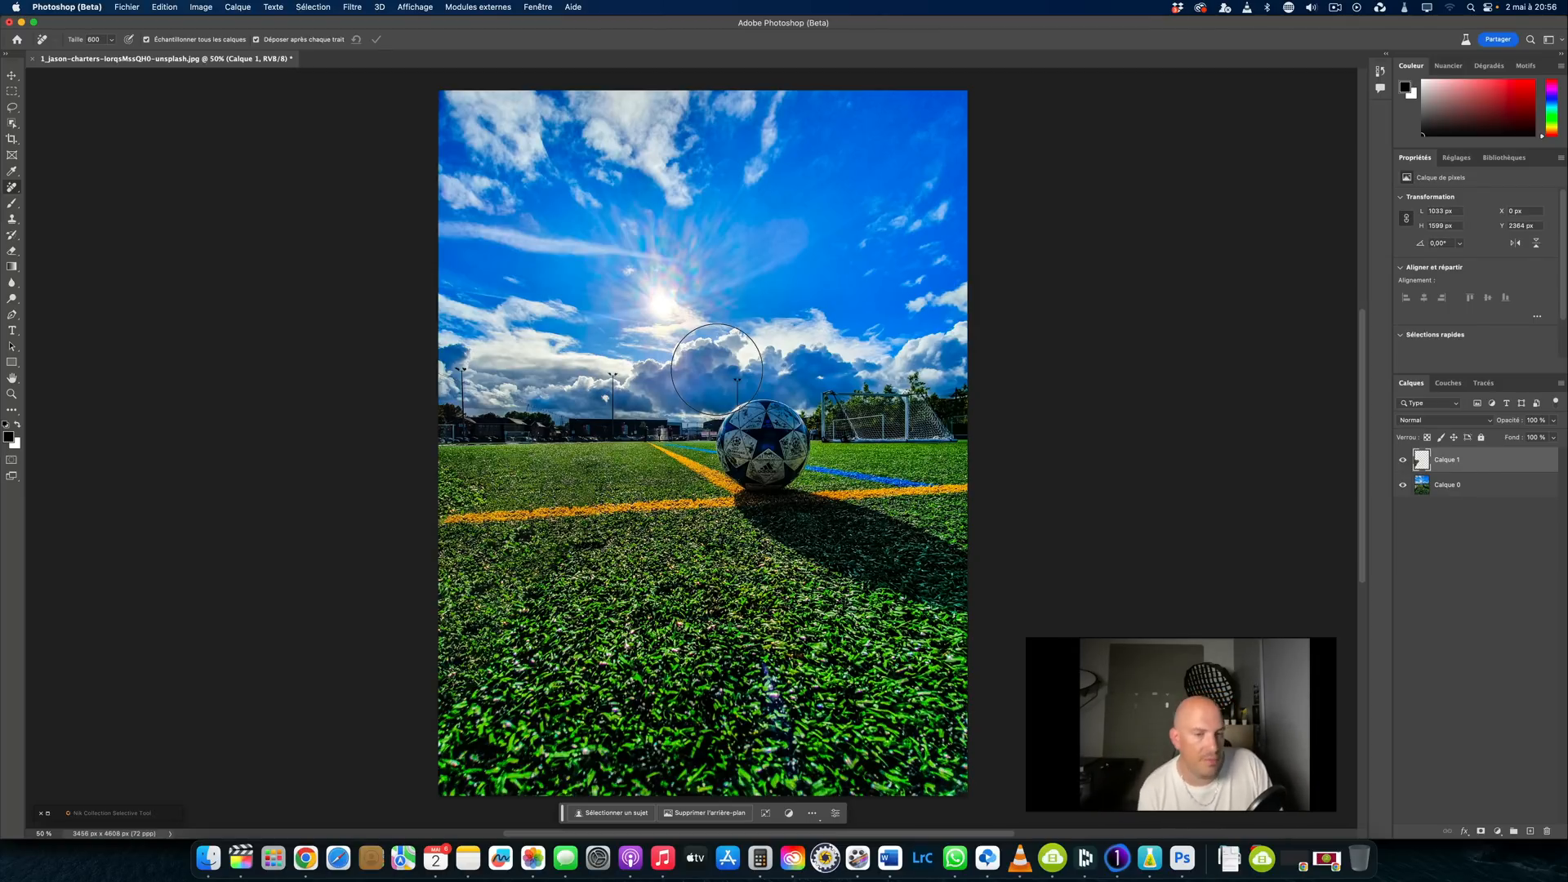
key("super+z")
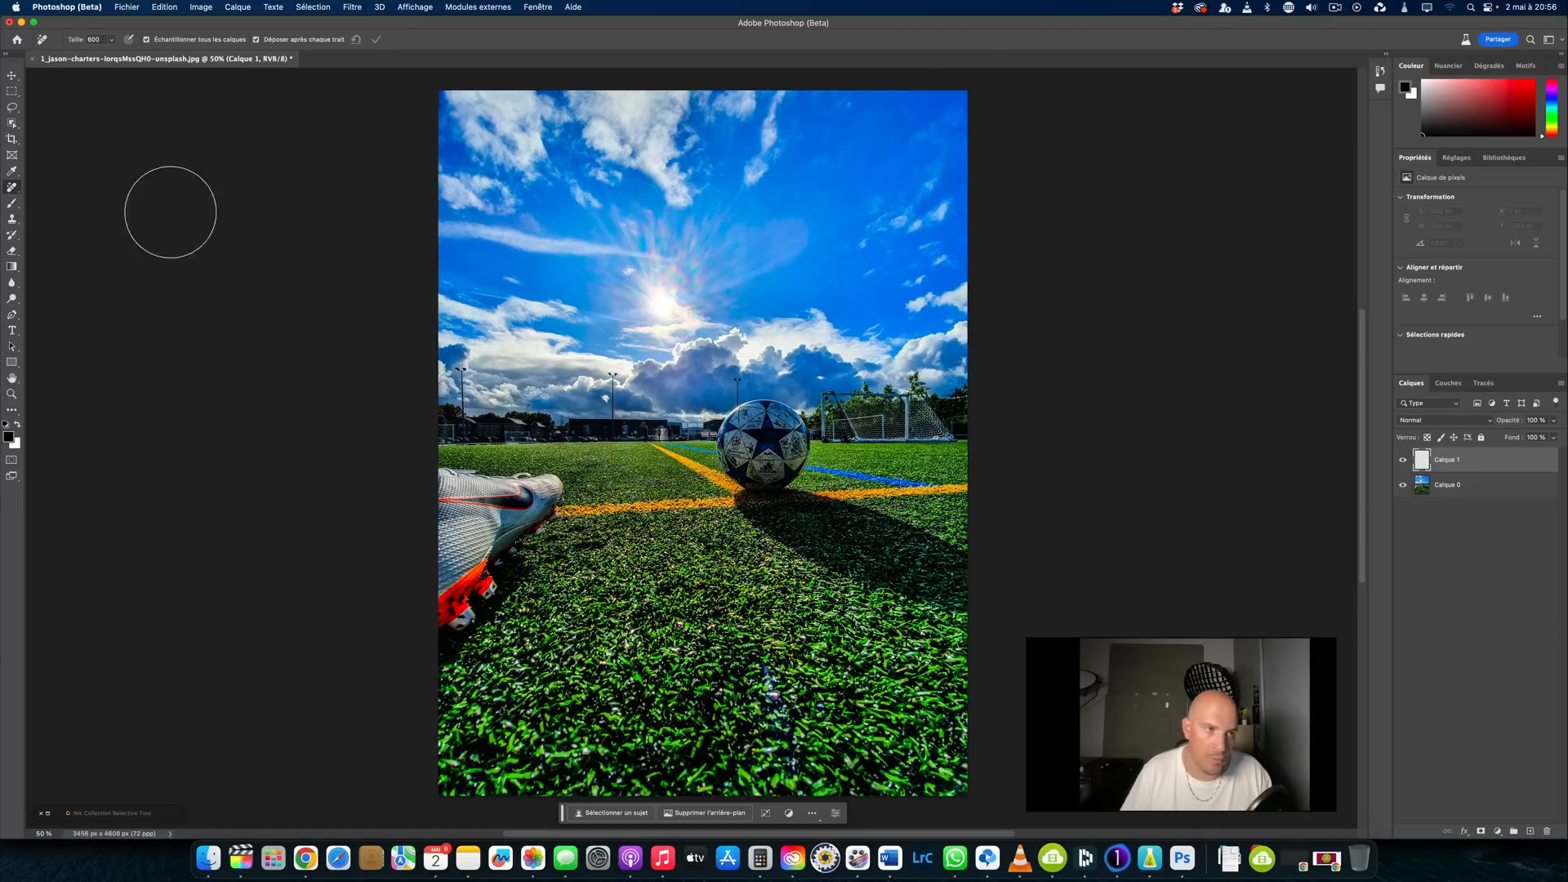
Try erasing the football shoe with the Spot Healing Brush, inspect the repaired grass, and revert the image to its opened state in the history.
right_click(12, 187)
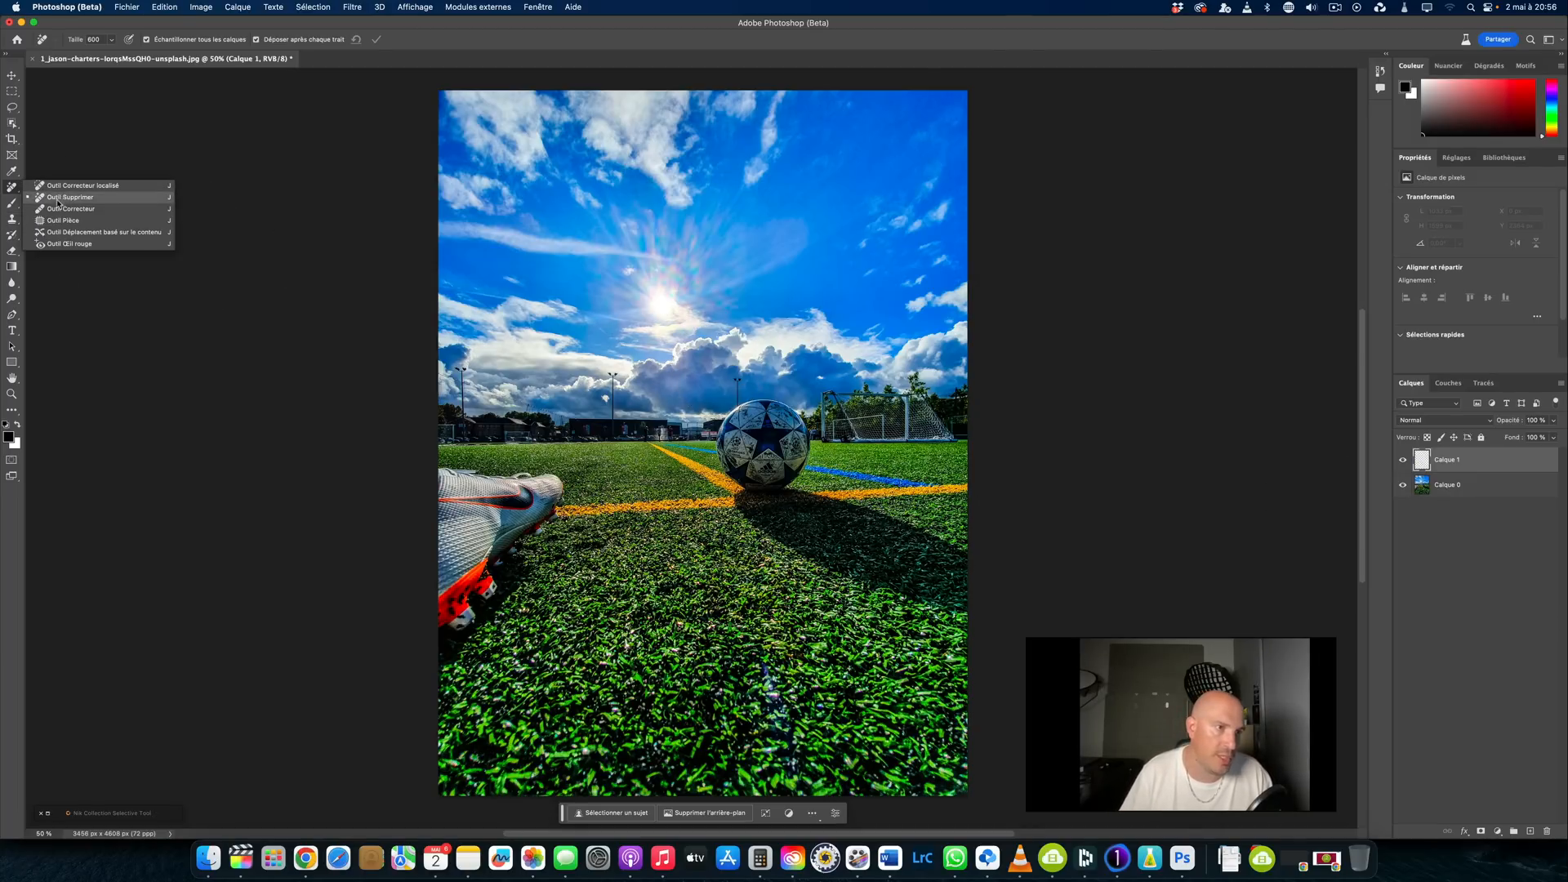
left_click(62, 185)
mouse_move(427, 484)
left_mouse_down()
mouse_move(565, 485)
mouse_move(426, 661)
mouse_move(453, 514)
mouse_move(430, 519)
mouse_move(457, 550)
mouse_move(483, 537)
mouse_move(450, 603)
mouse_move(475, 577)
left_mouse_up()
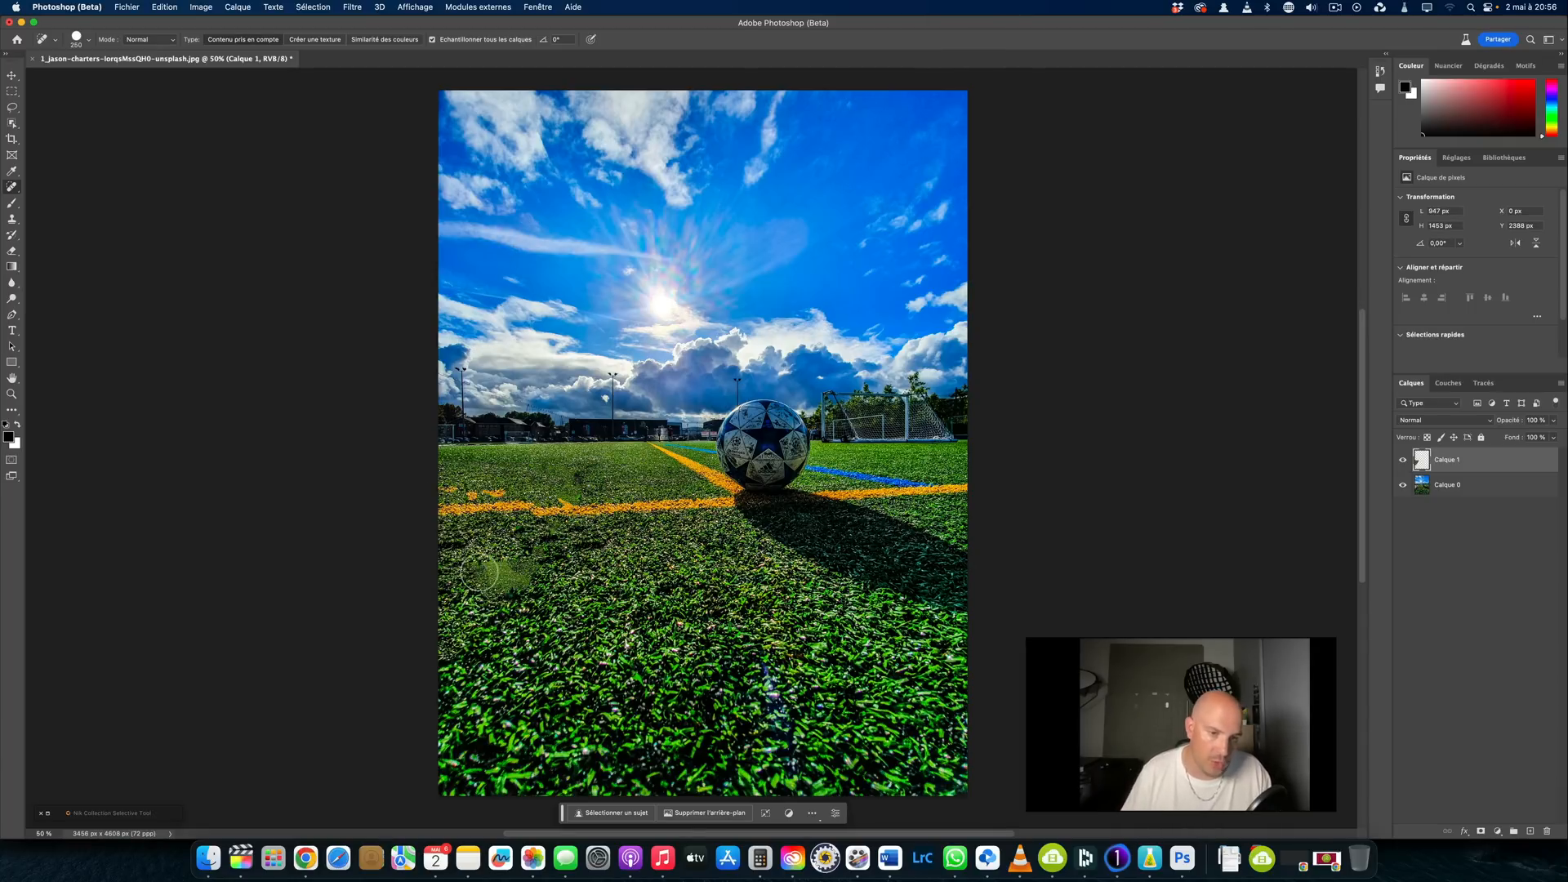
scroll(479, 572, "up", 5)
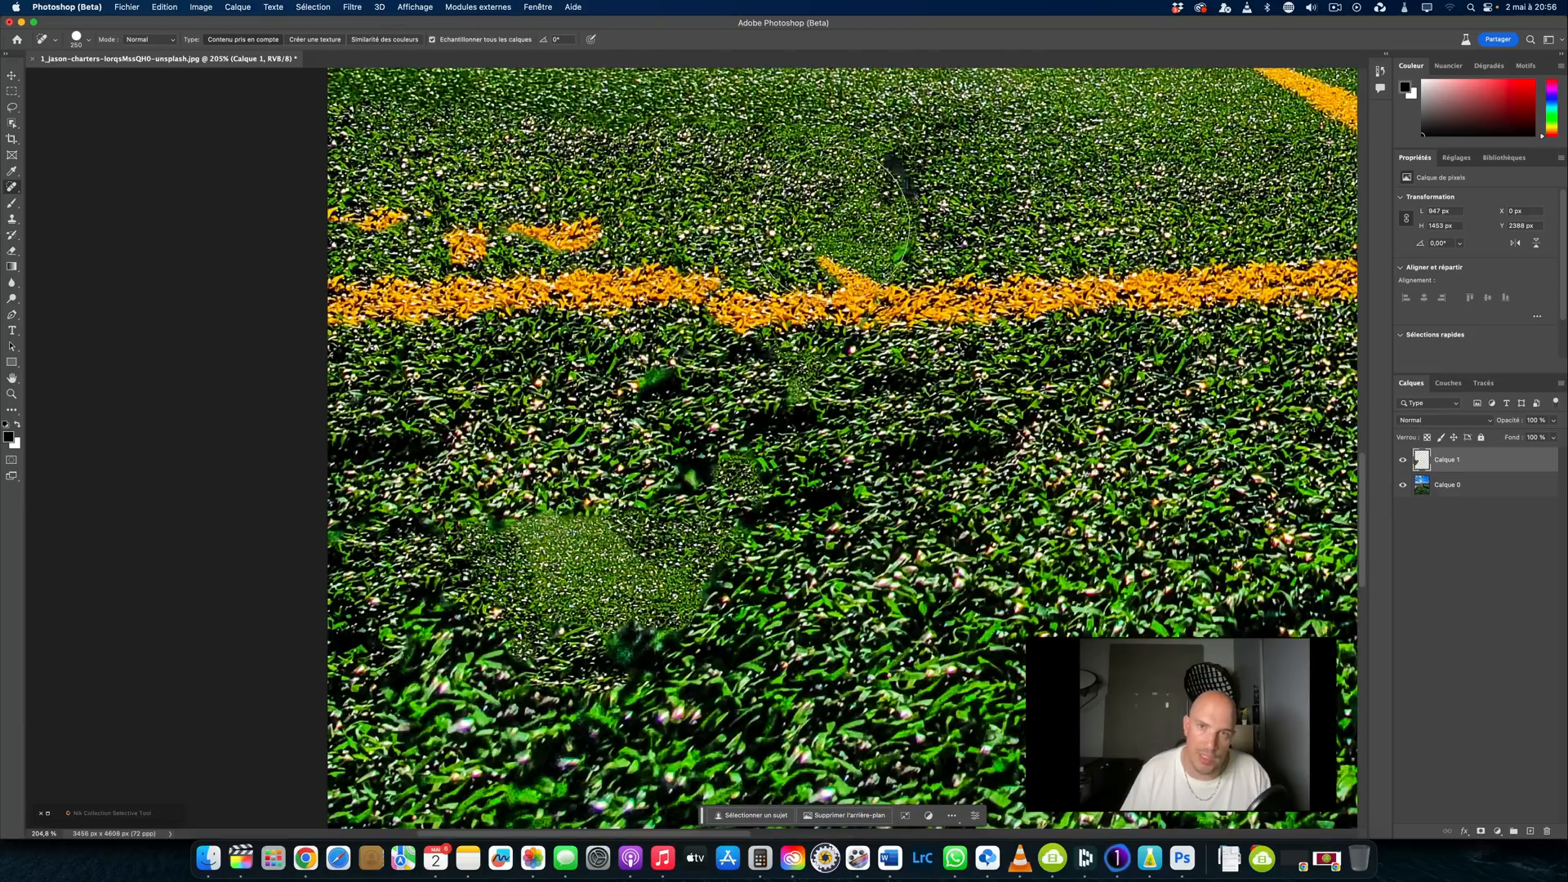
scroll(841, 204, "down", 5)
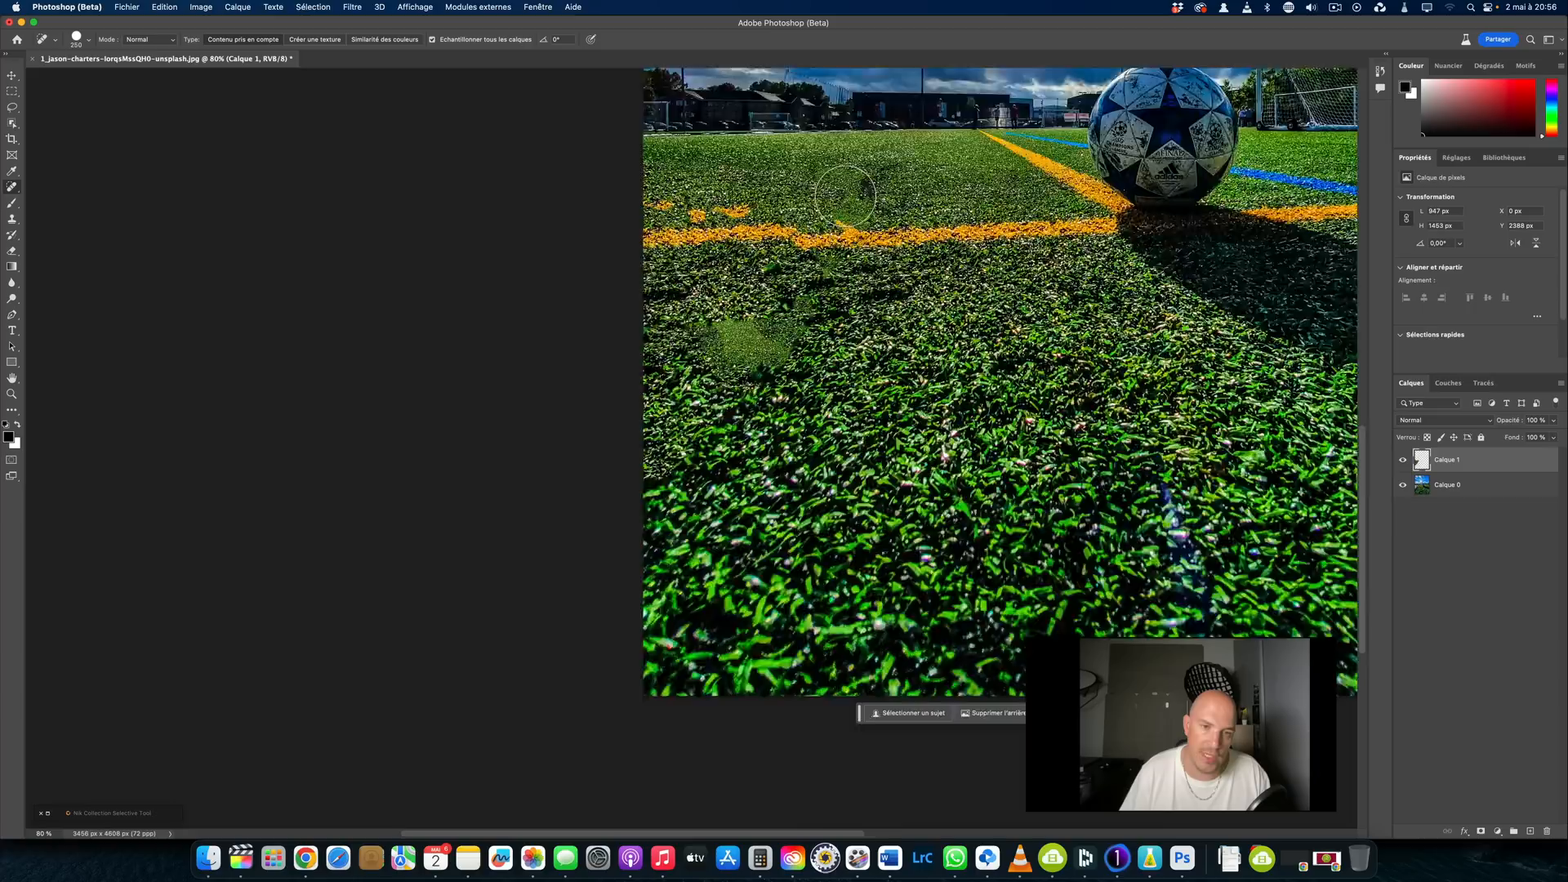
scroll(845, 196, "down", 3)
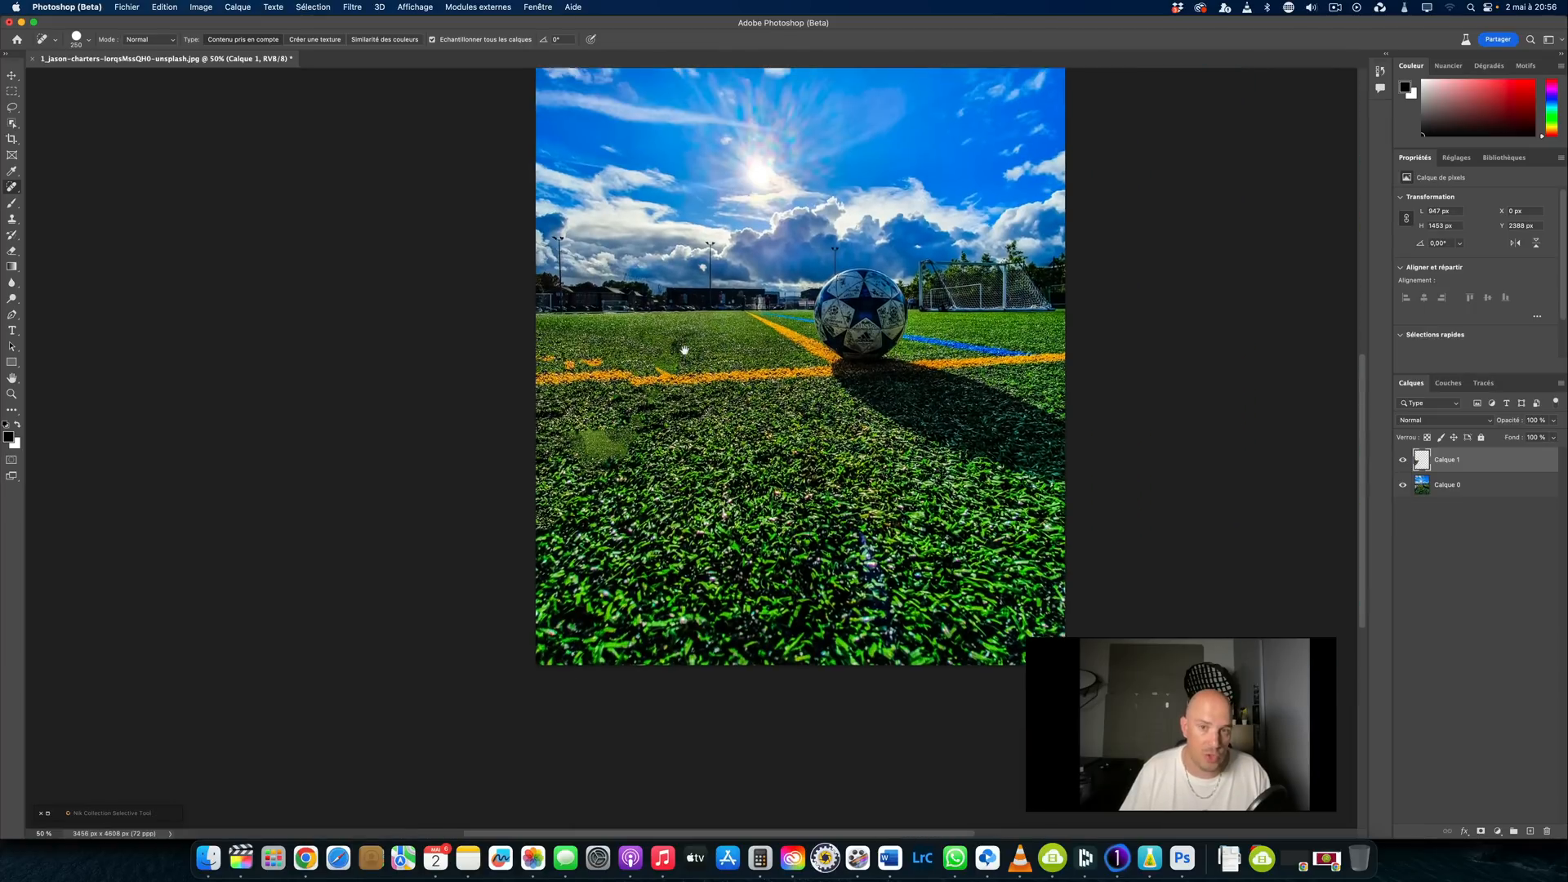
left_click(1378, 73)
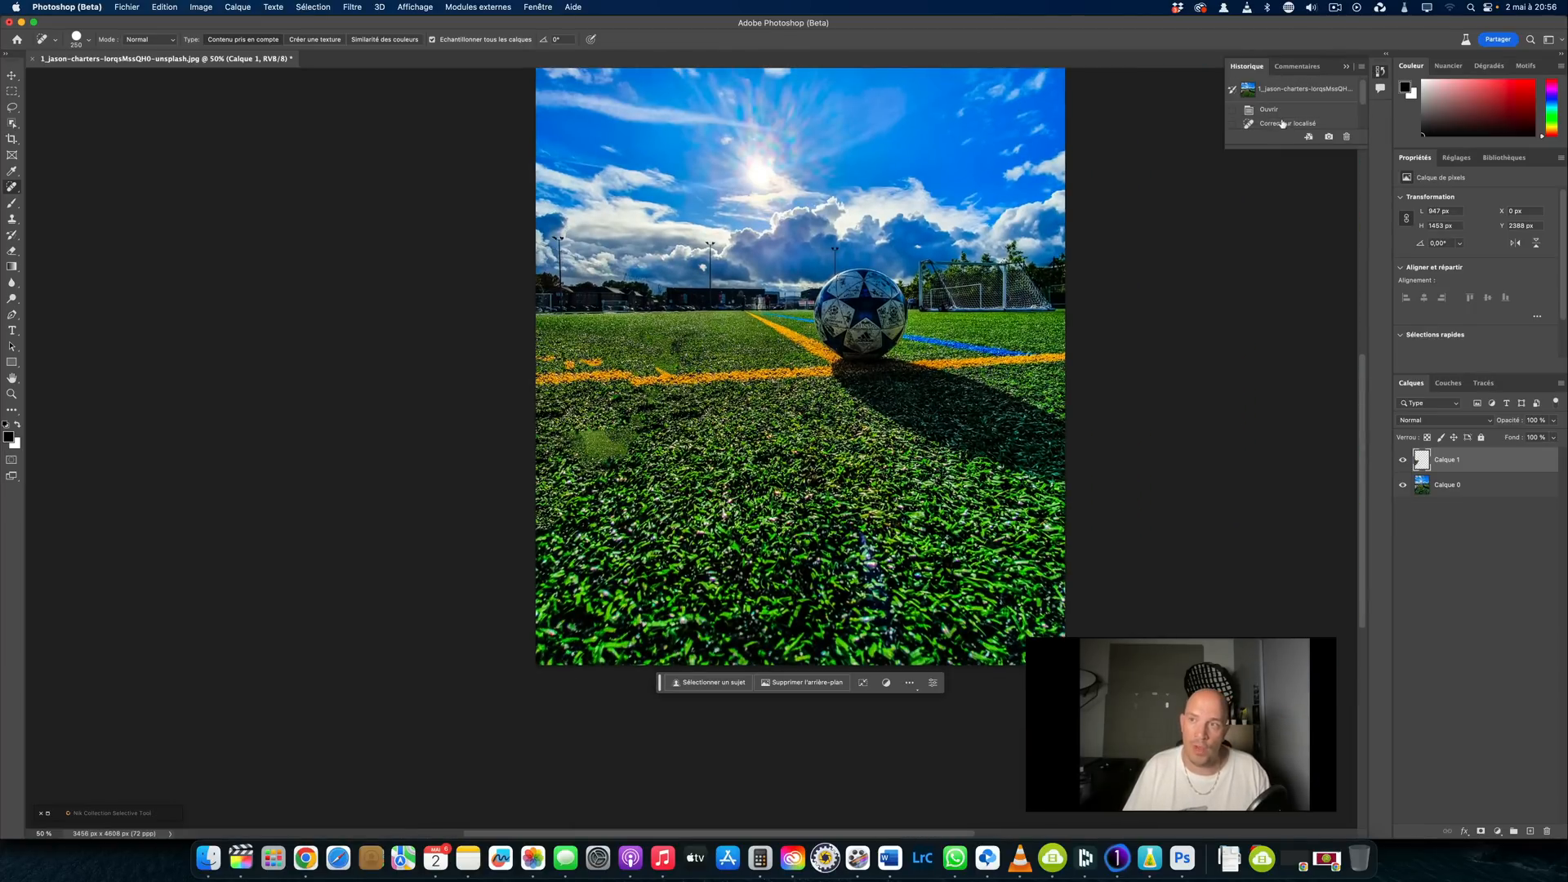
left_click(1268, 110)
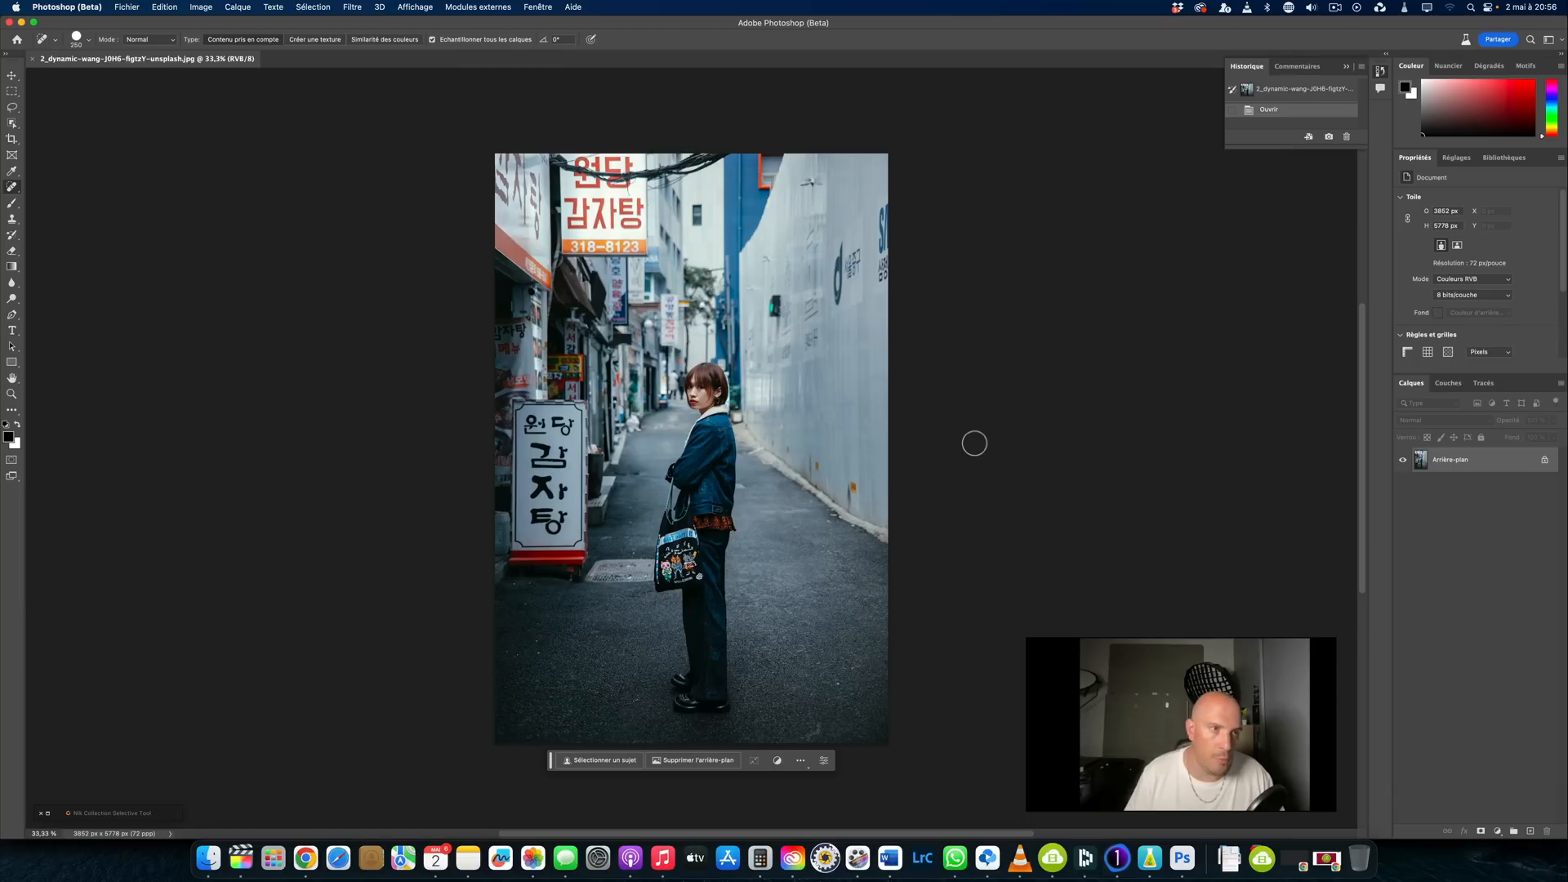
Choose the Remove tool for the street portrait and reduce its brush size to 125.
right_click(11, 187)
left_click(50, 198)
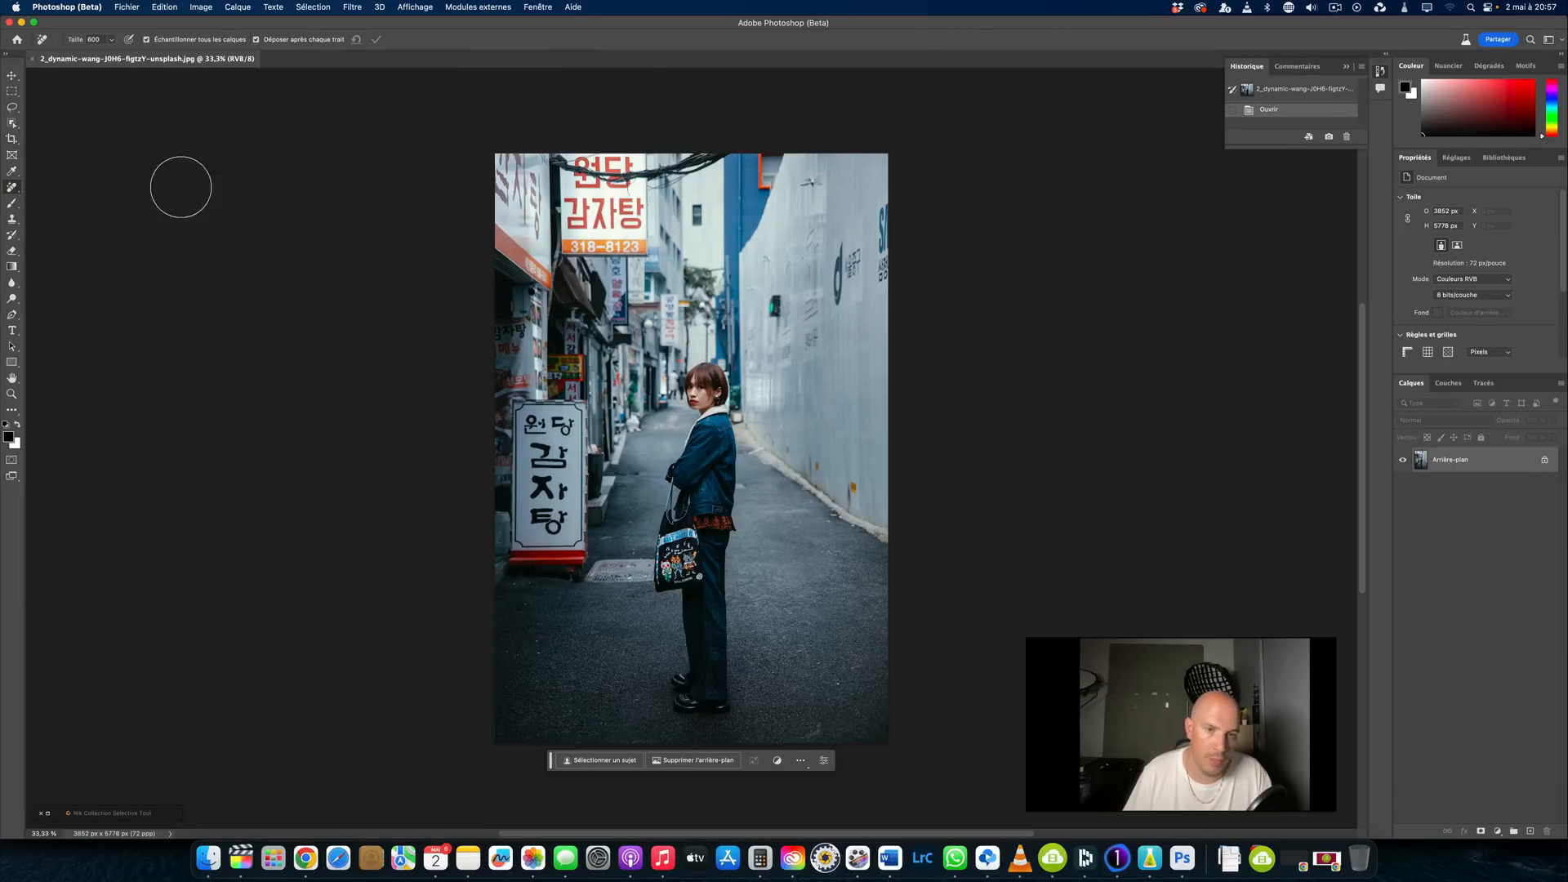
scroll(683, 532, "up", 5)
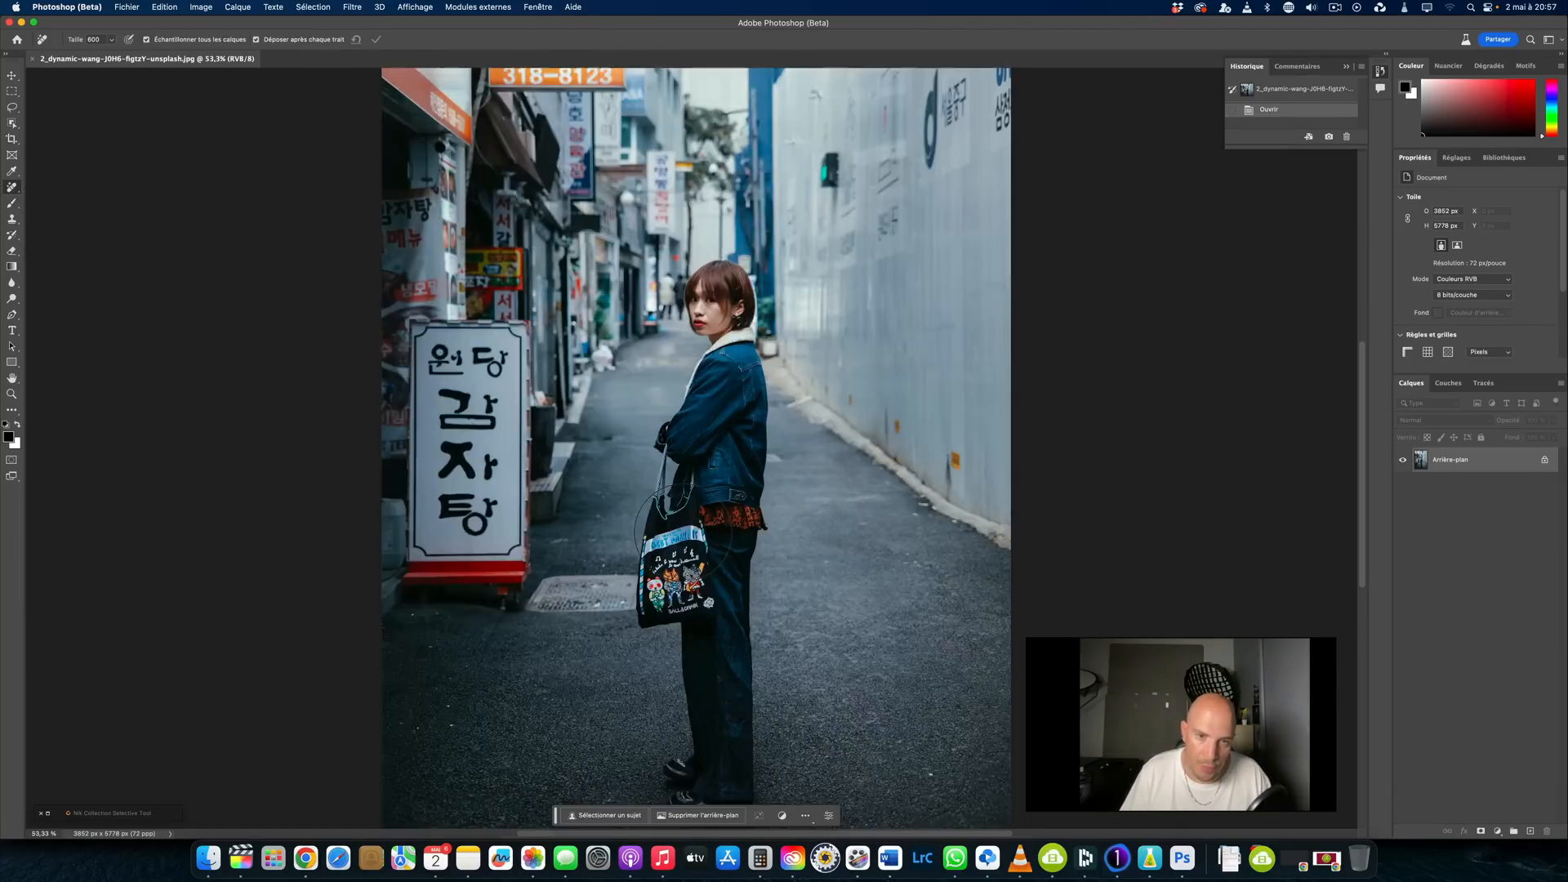
key("bracketleft")
key("bracketleft")
key("bracketleft")
key("bracketleft")
key("bracketleft")
key("bracketleft")
key("bracketleft")
key("bracketleft")
key("bracketleft")
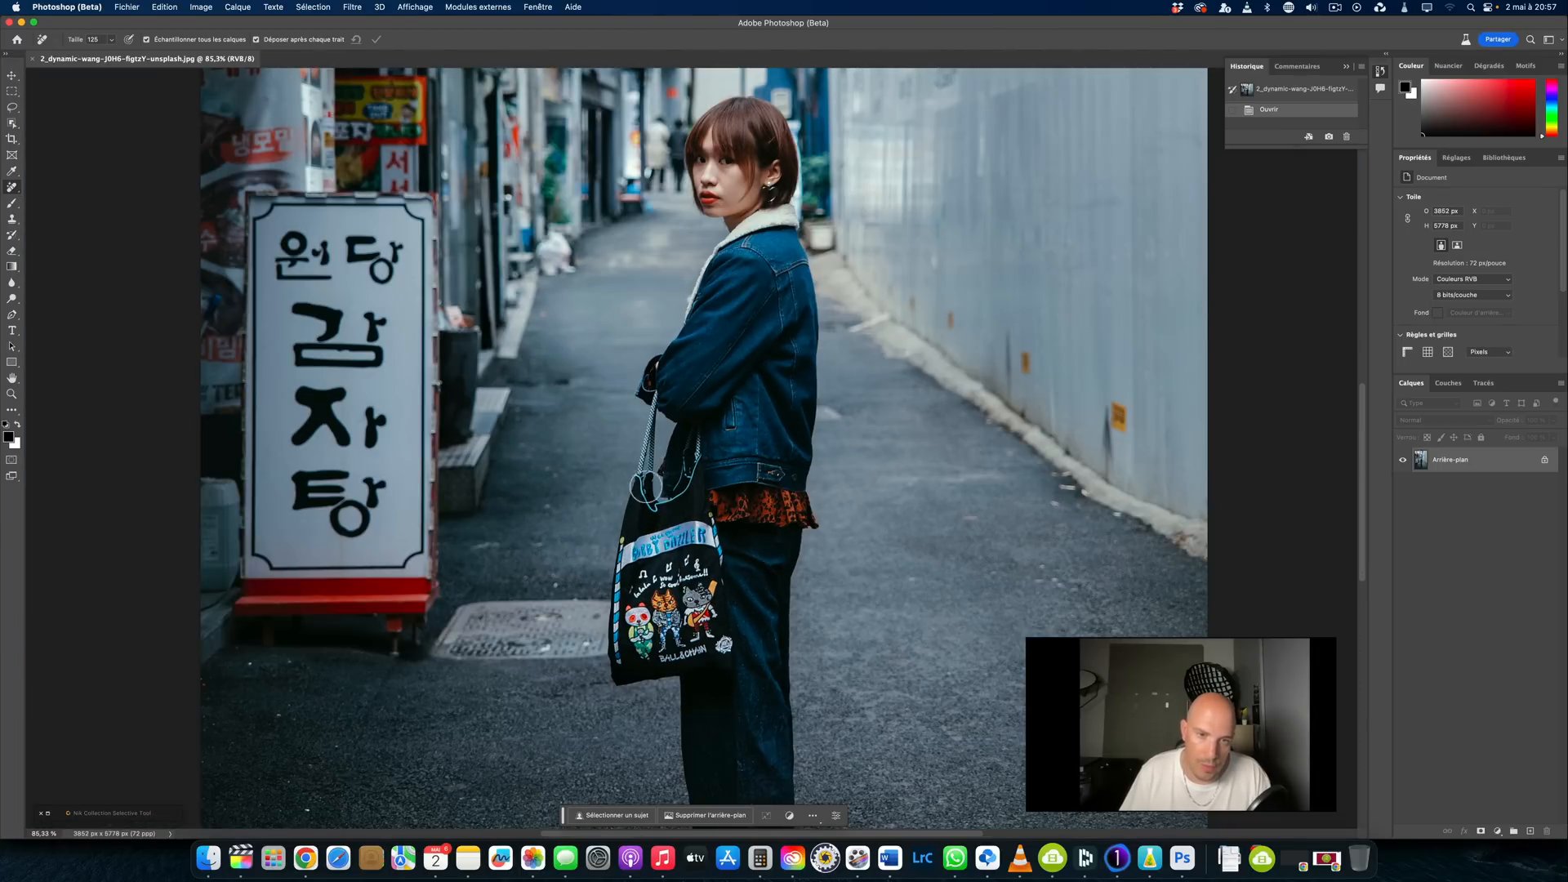
Try removing the woman's tote bag with brush size 80, re-enable "Déposer après chaque trait", and undo the bag removal.
mouse_move(654, 395)
left_mouse_down()
mouse_move(608, 645)
mouse_move(719, 572)
mouse_move(657, 588)
mouse_move(653, 621)
mouse_move(688, 644)
left_mouse_up()
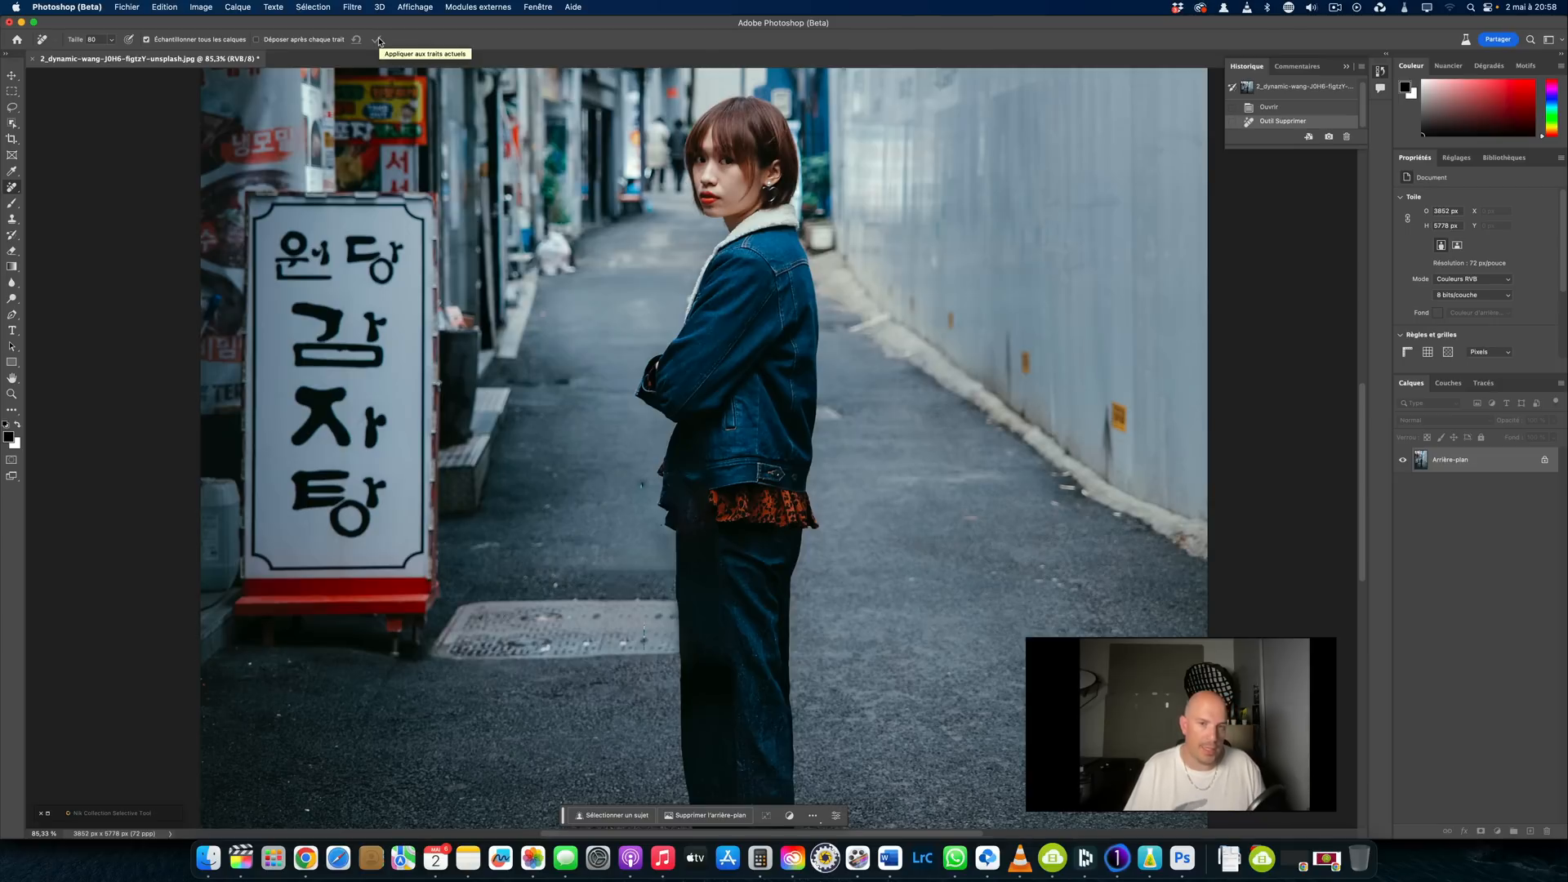
left_click(327, 40)
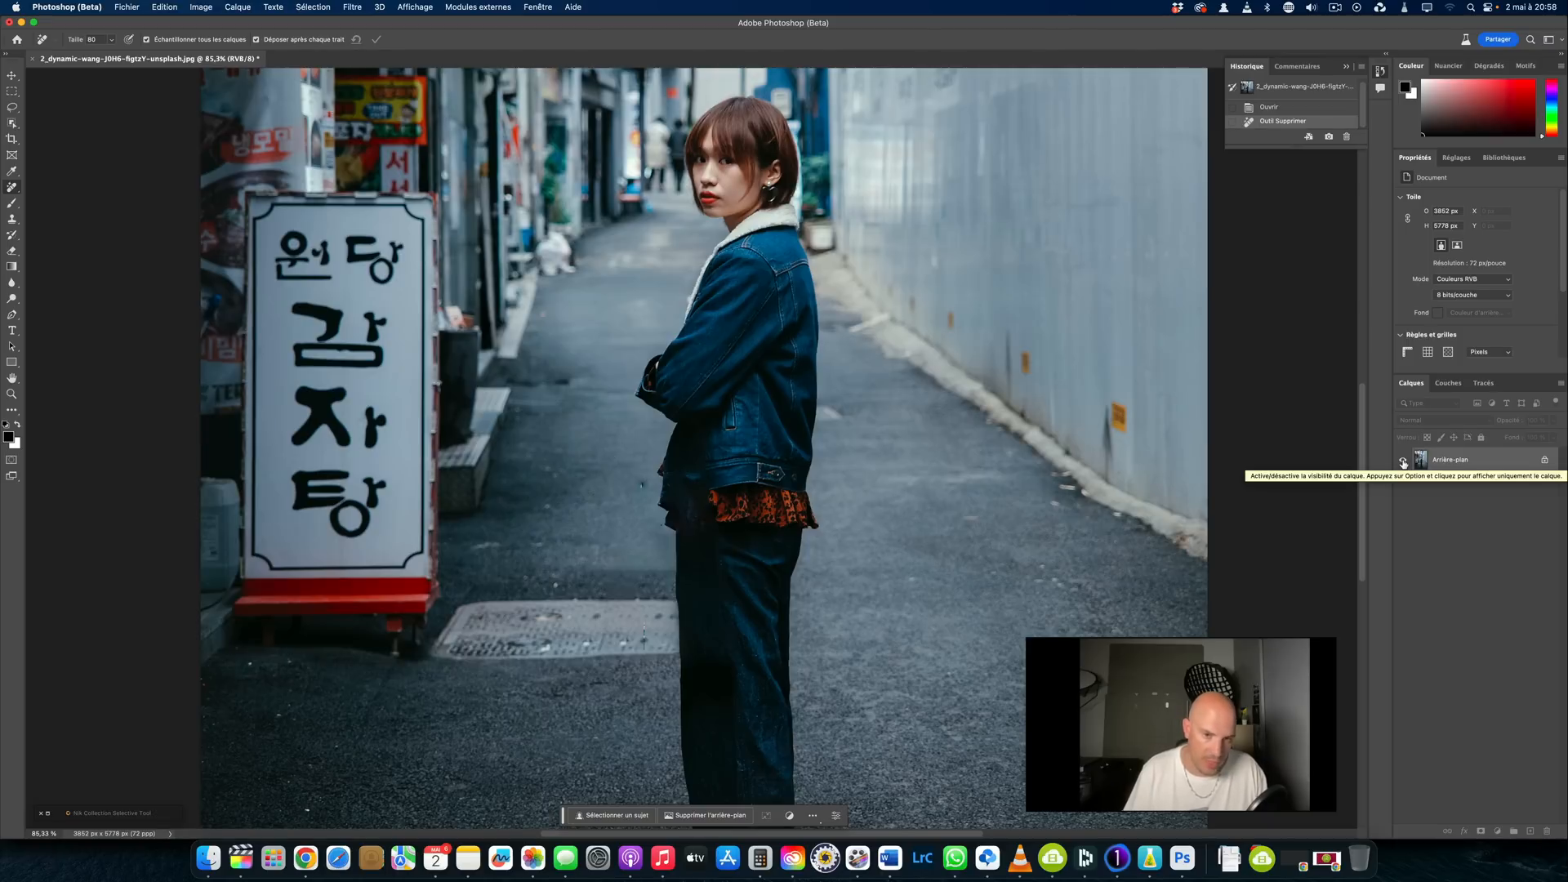
key("super+z")
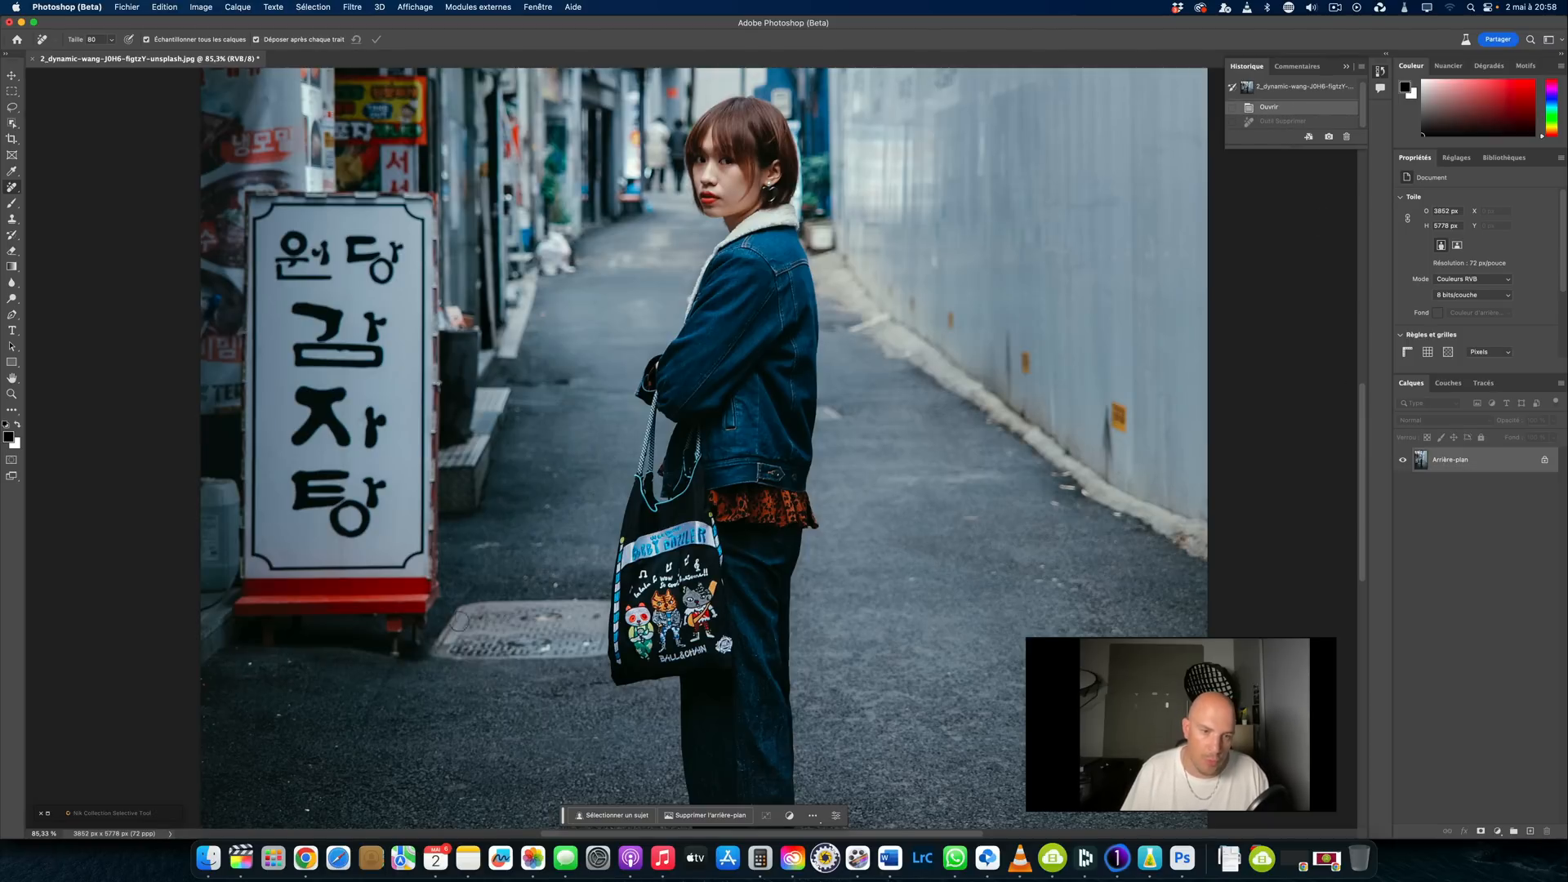
Remove the metal grate from the road with brush size 80, and undo the extra stroke along the bag's edge.
mouse_move(465, 611)
left_mouse_down()
mouse_move(433, 651)
mouse_move(599, 654)
mouse_move(607, 602)
mouse_move(490, 603)
mouse_move(461, 637)
mouse_move(583, 644)
mouse_move(599, 607)
mouse_move(486, 613)
mouse_move(573, 627)
left_mouse_up()
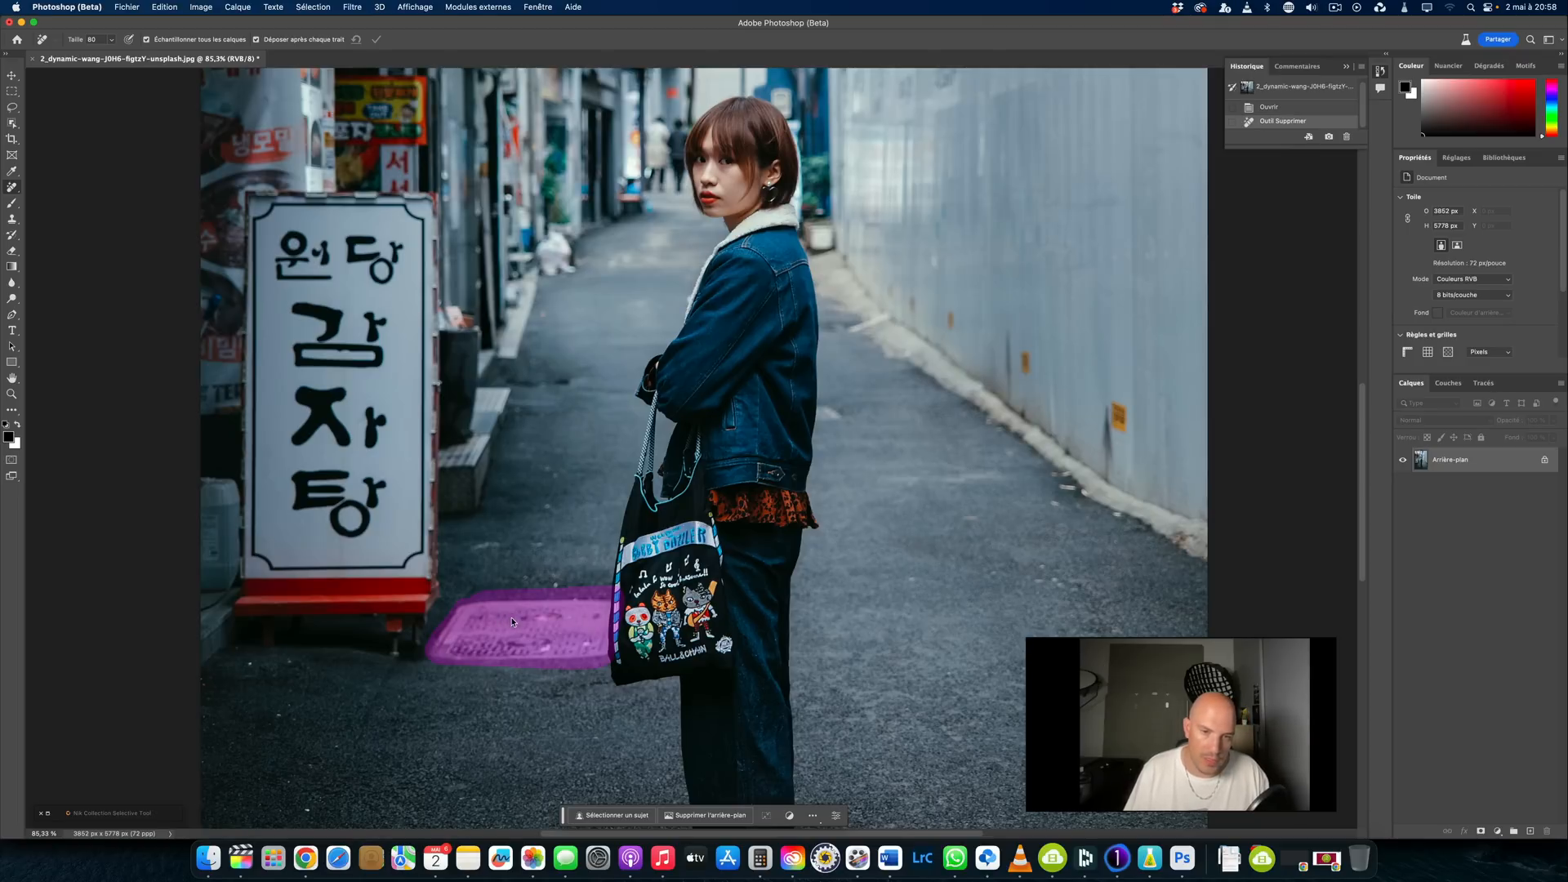
left_click_drag(618, 608, 617, 640)
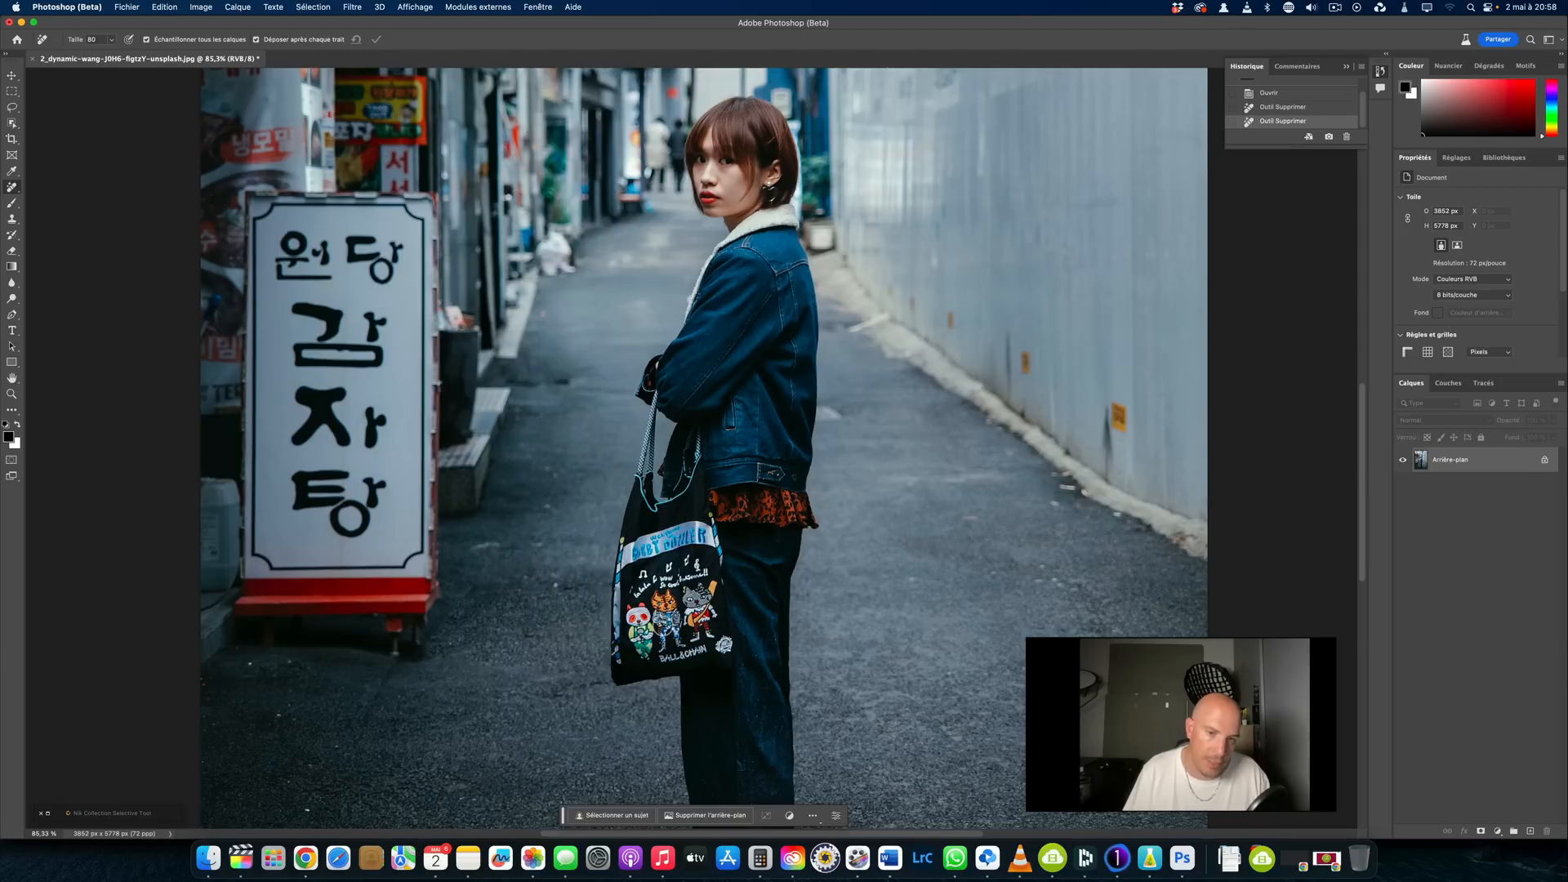
key("super+z")
Add an empty layer and remove the standing Korean shop sign on it, using the Remove tool at brush size 175.
left_click(1529, 830)
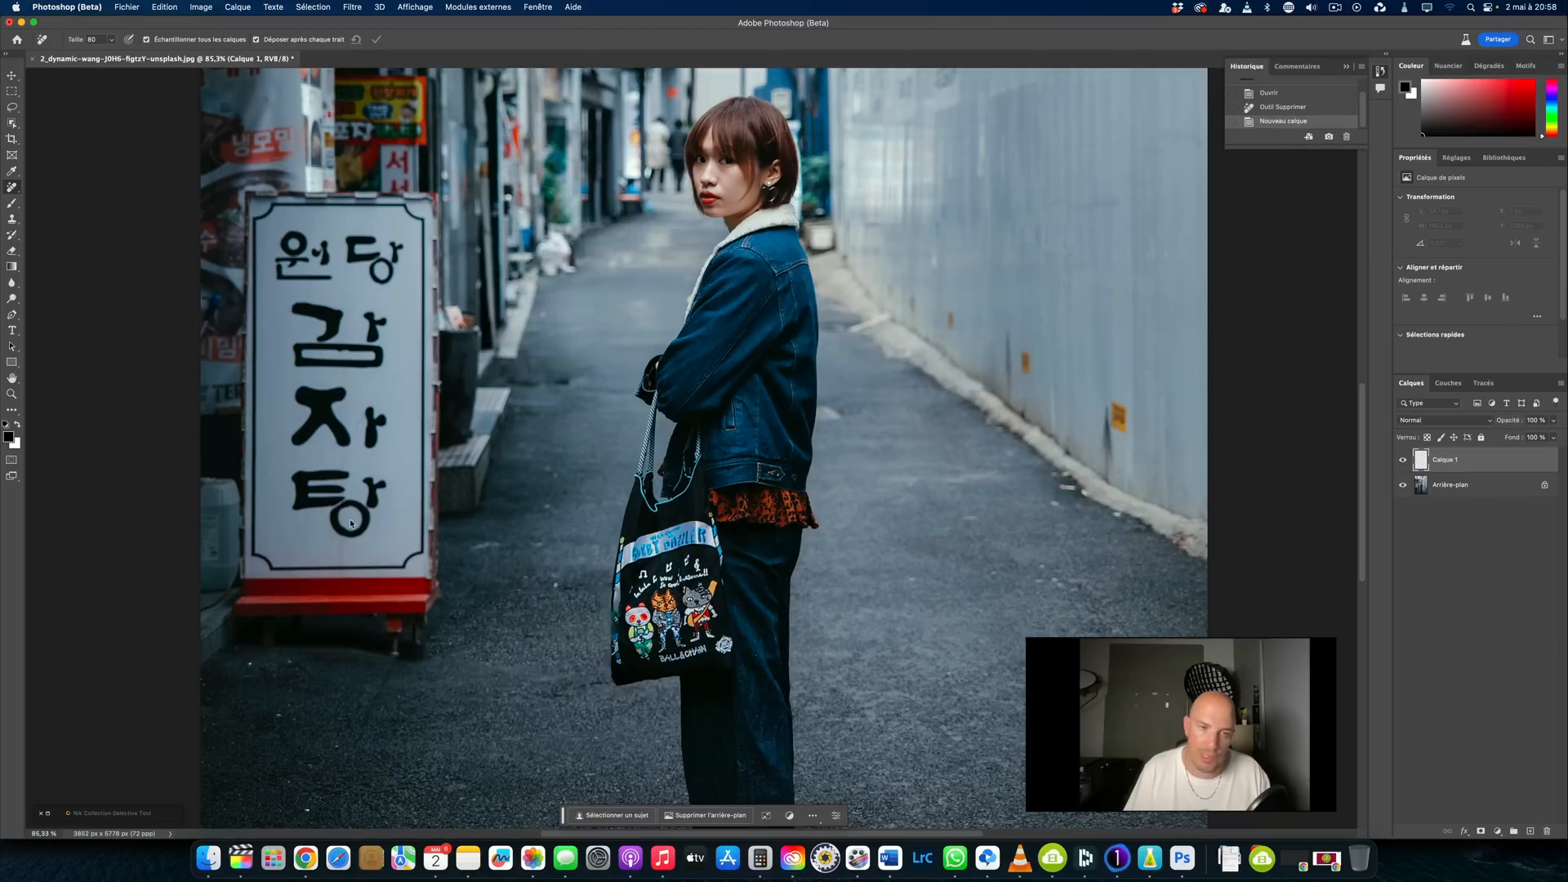
key("bracketright")
key("bracketright")
key("bracketright")
key("bracketright")
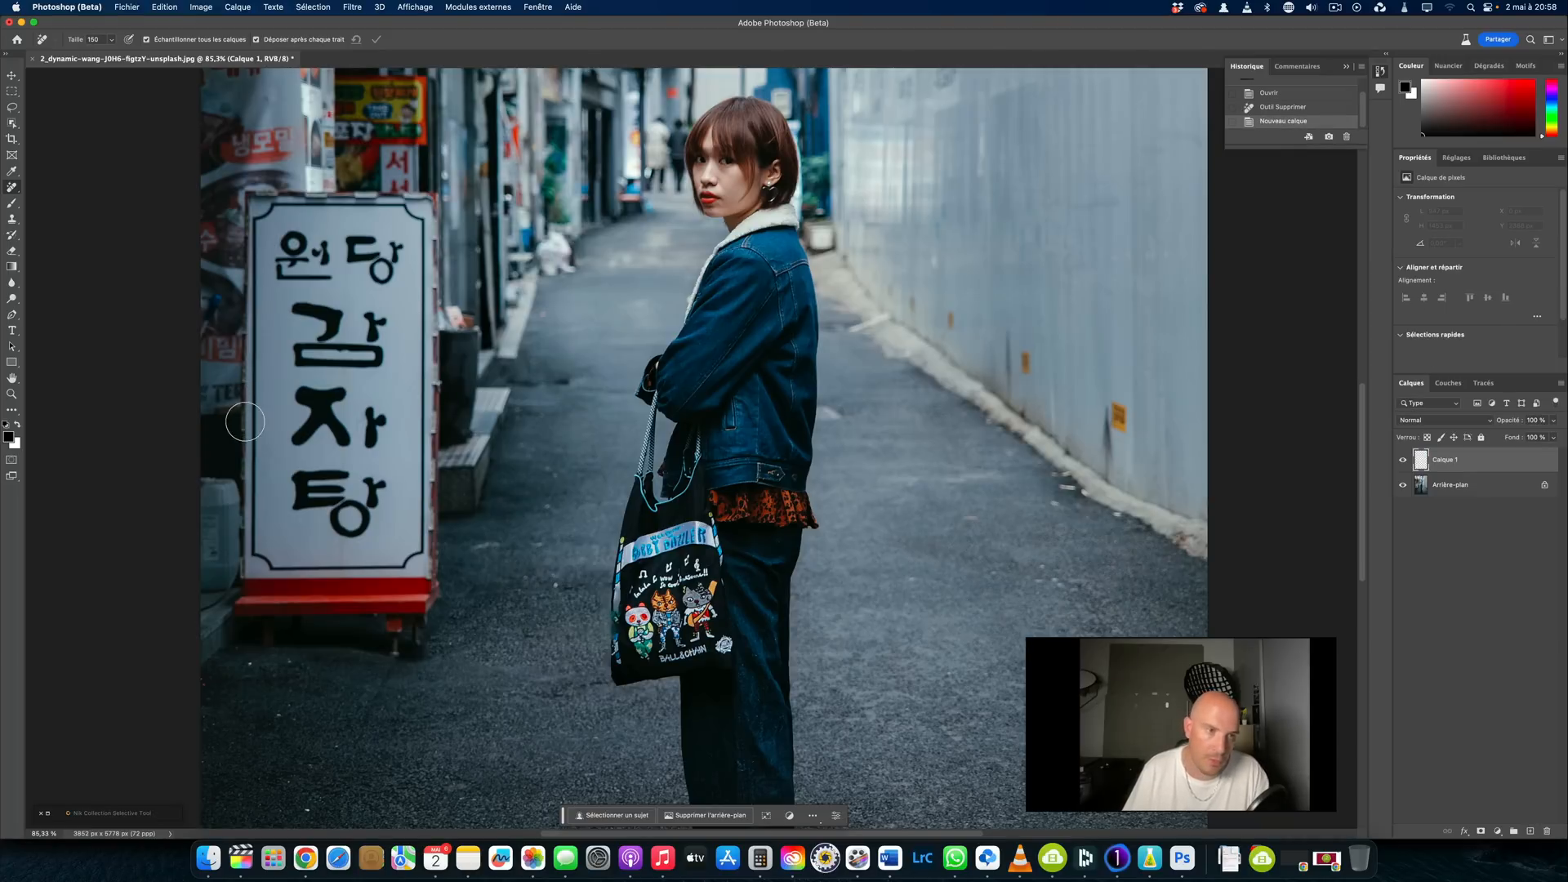
mouse_move(251, 208)
left_mouse_down()
mouse_move(249, 596)
mouse_move(421, 637)
mouse_move(358, 221)
mouse_move(343, 531)
left_mouse_up()
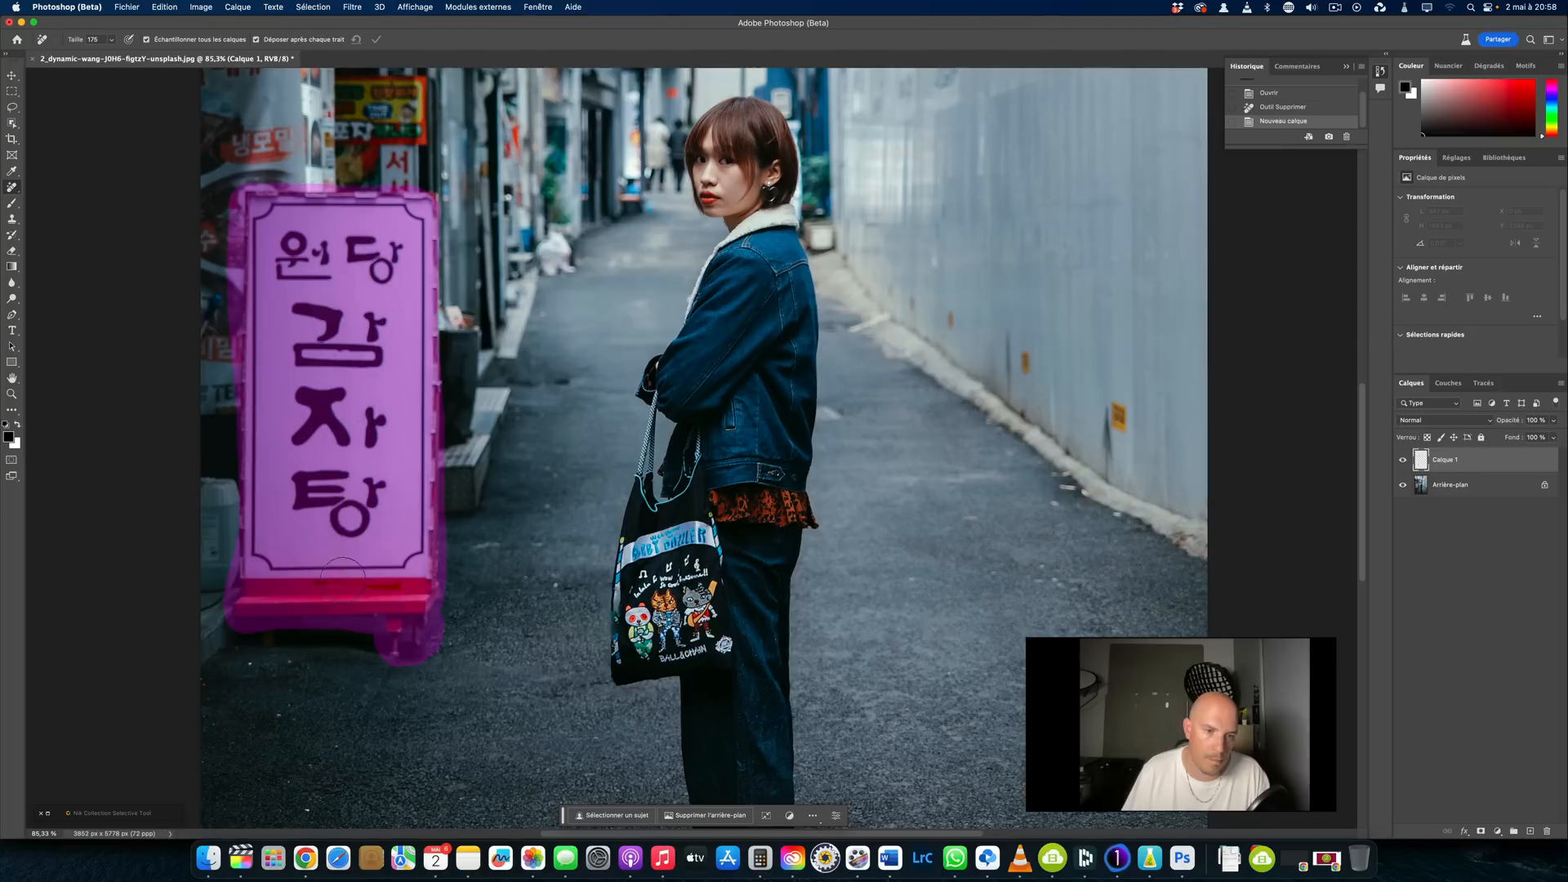
Clean up the dark patch on the ground where the shop sign stood with the Remove tool.
mouse_move(224, 625)
left_mouse_down()
mouse_move(308, 634)
mouse_move(266, 609)
mouse_move(407, 643)
left_mouse_up()
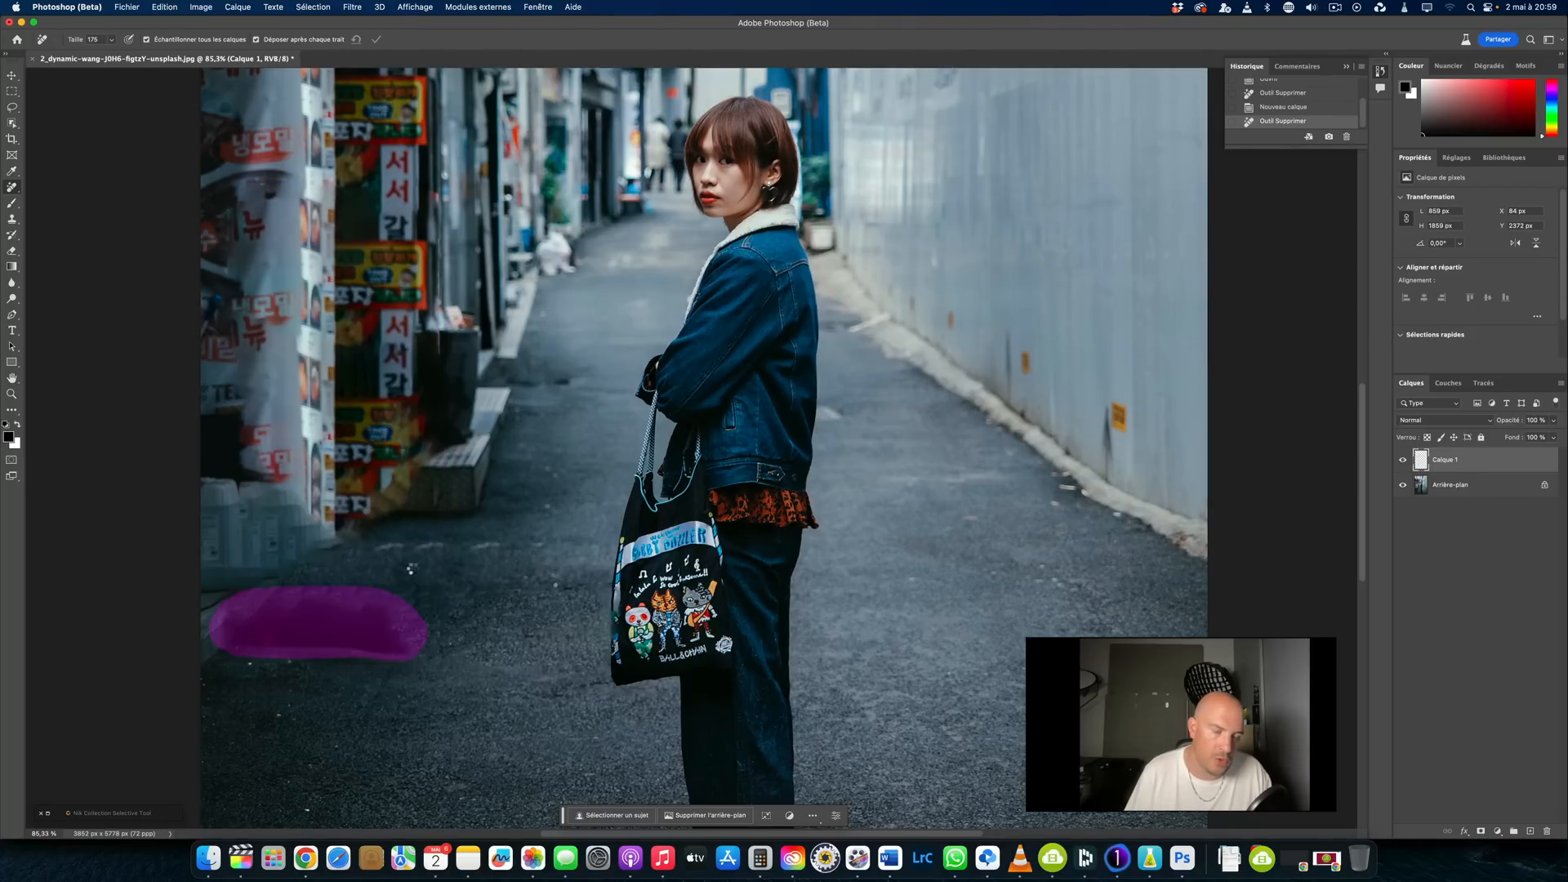
scroll(402, 473, "down", 3)
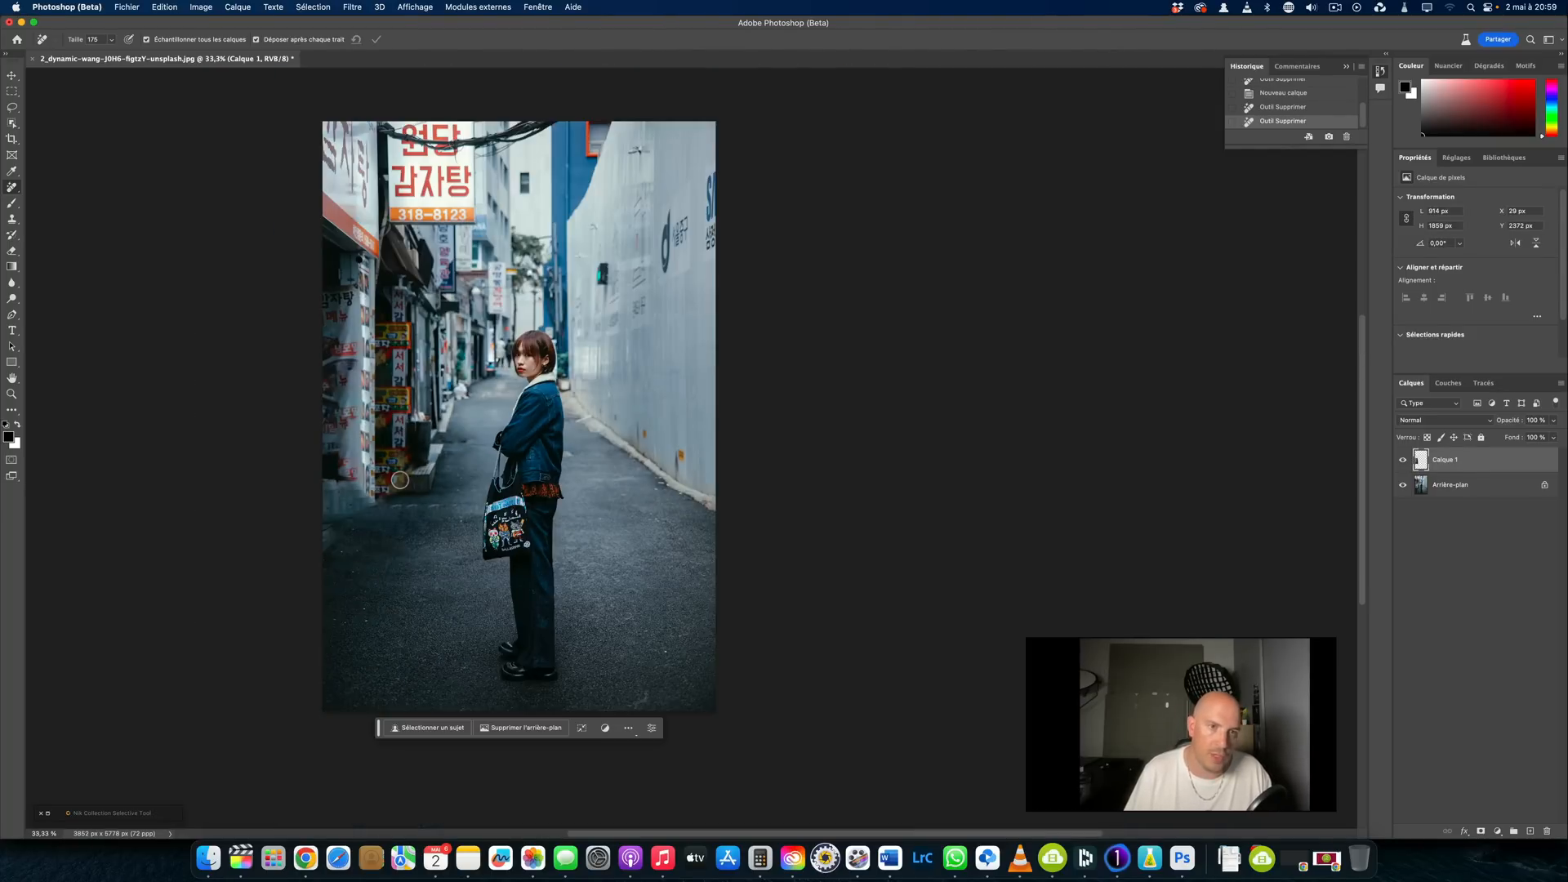
scroll(399, 480, "down", 2)
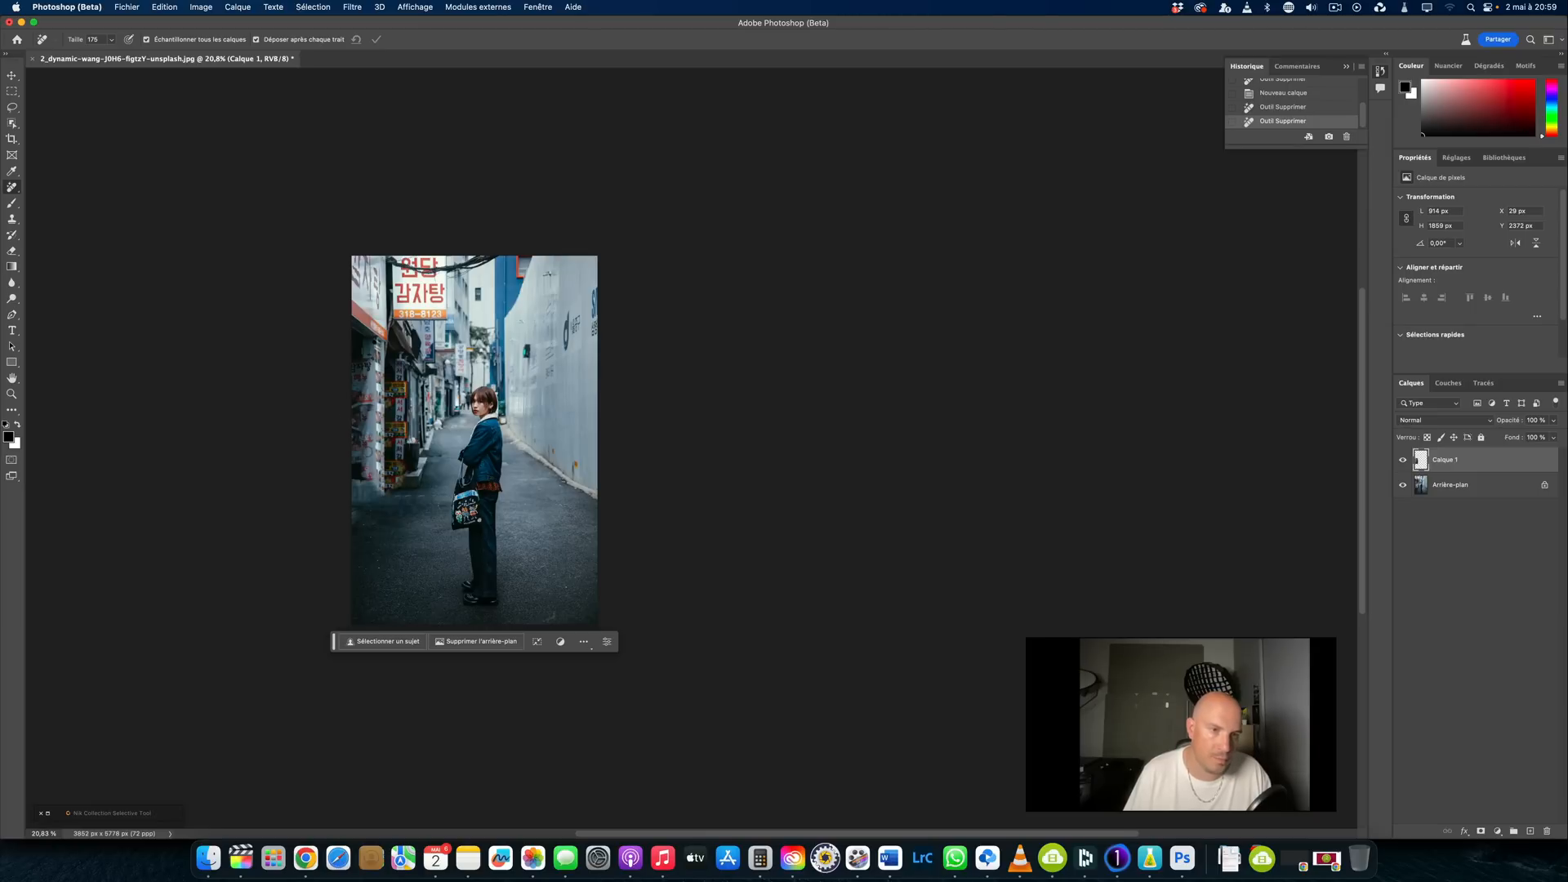
Remove the dark cables crossing the hanging Korean sign at the top of the alley, using the Remove tool at brush size 175.
scroll(396, 217, "up", 5)
left_click_drag(325, 208, 644, 675)
mouse_move(364, 494)
left_mouse_down()
mouse_move(429, 529)
mouse_move(617, 543)
mouse_move(801, 490)
mouse_move(702, 507)
mouse_move(645, 535)
mouse_move(637, 568)
mouse_move(678, 545)
left_mouse_up()
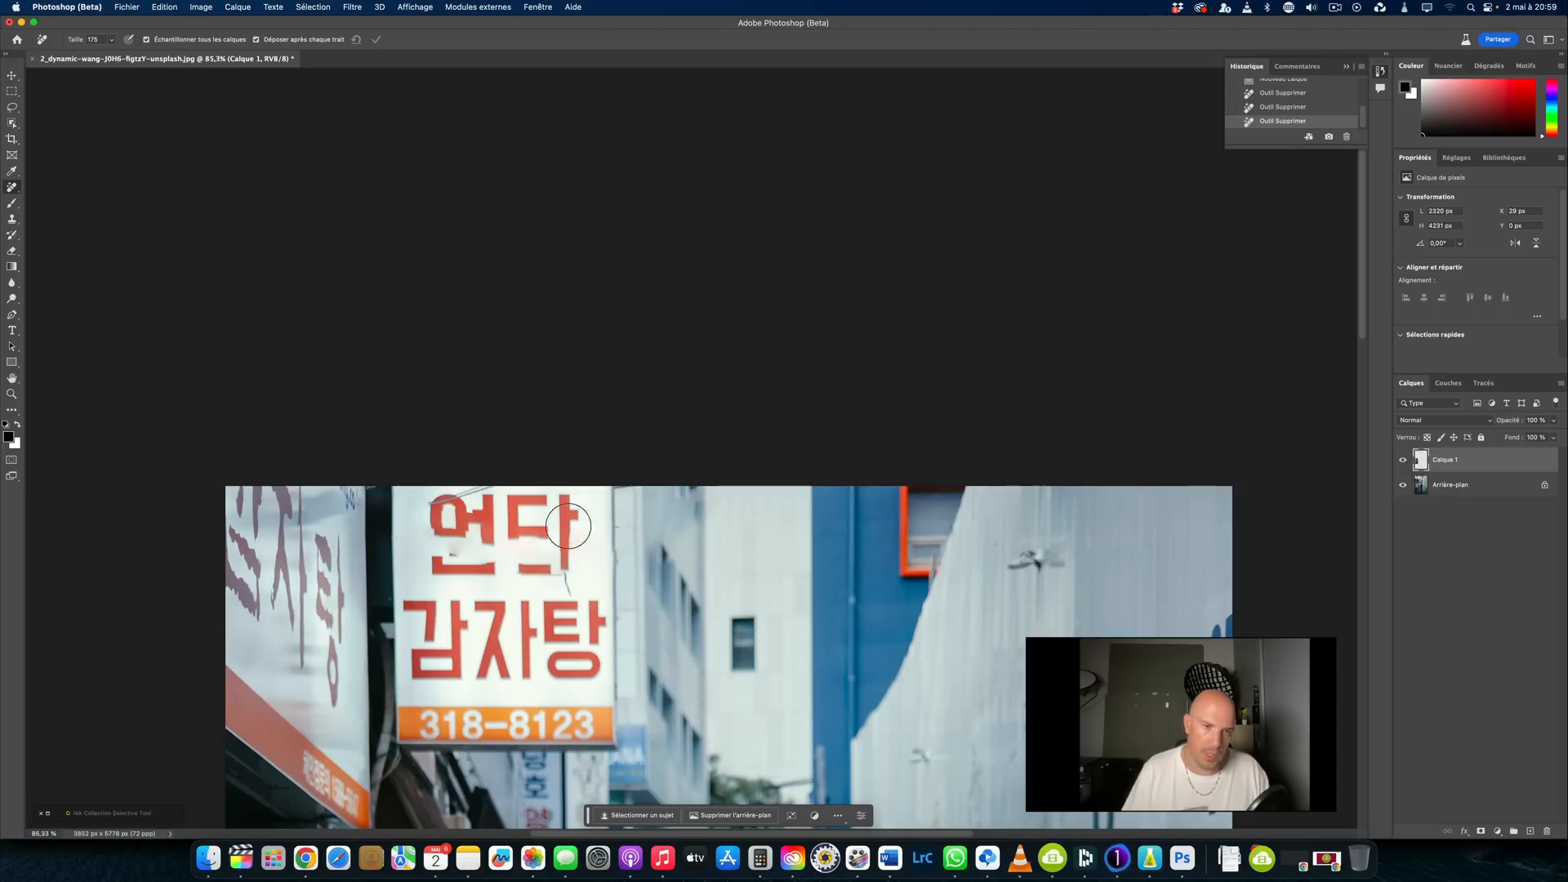
left_click_drag(448, 539, 464, 547)
left_click_drag(522, 546, 544, 552)
mouse_move(364, 483)
left_mouse_down()
mouse_move(428, 491)
mouse_move(541, 463)
left_mouse_up()
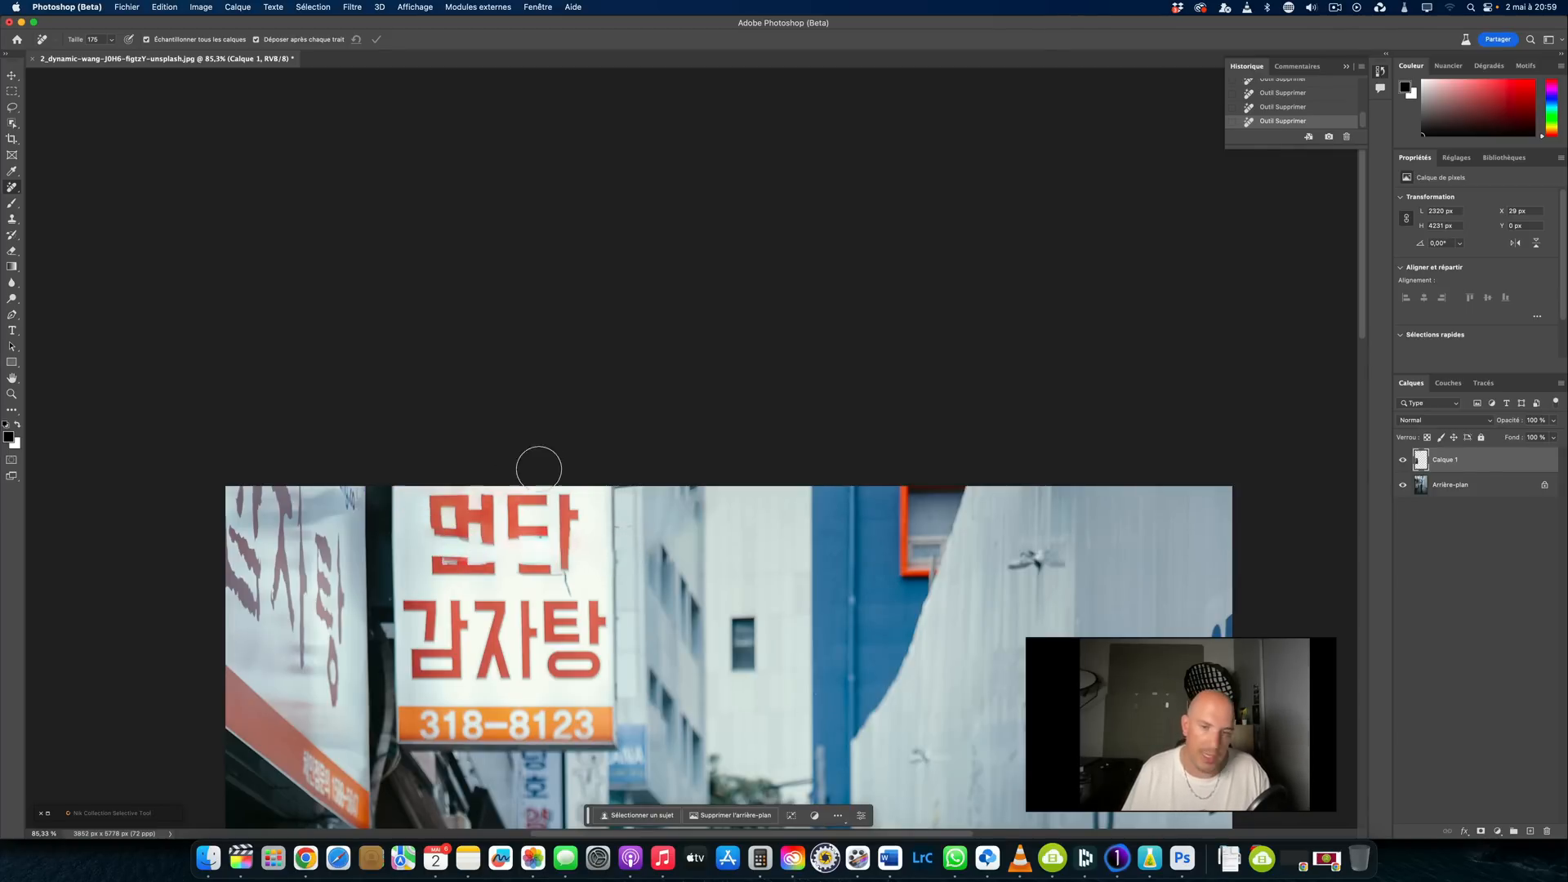
scroll(532, 484, "down", 5)
scroll(530, 486, "down", 2)
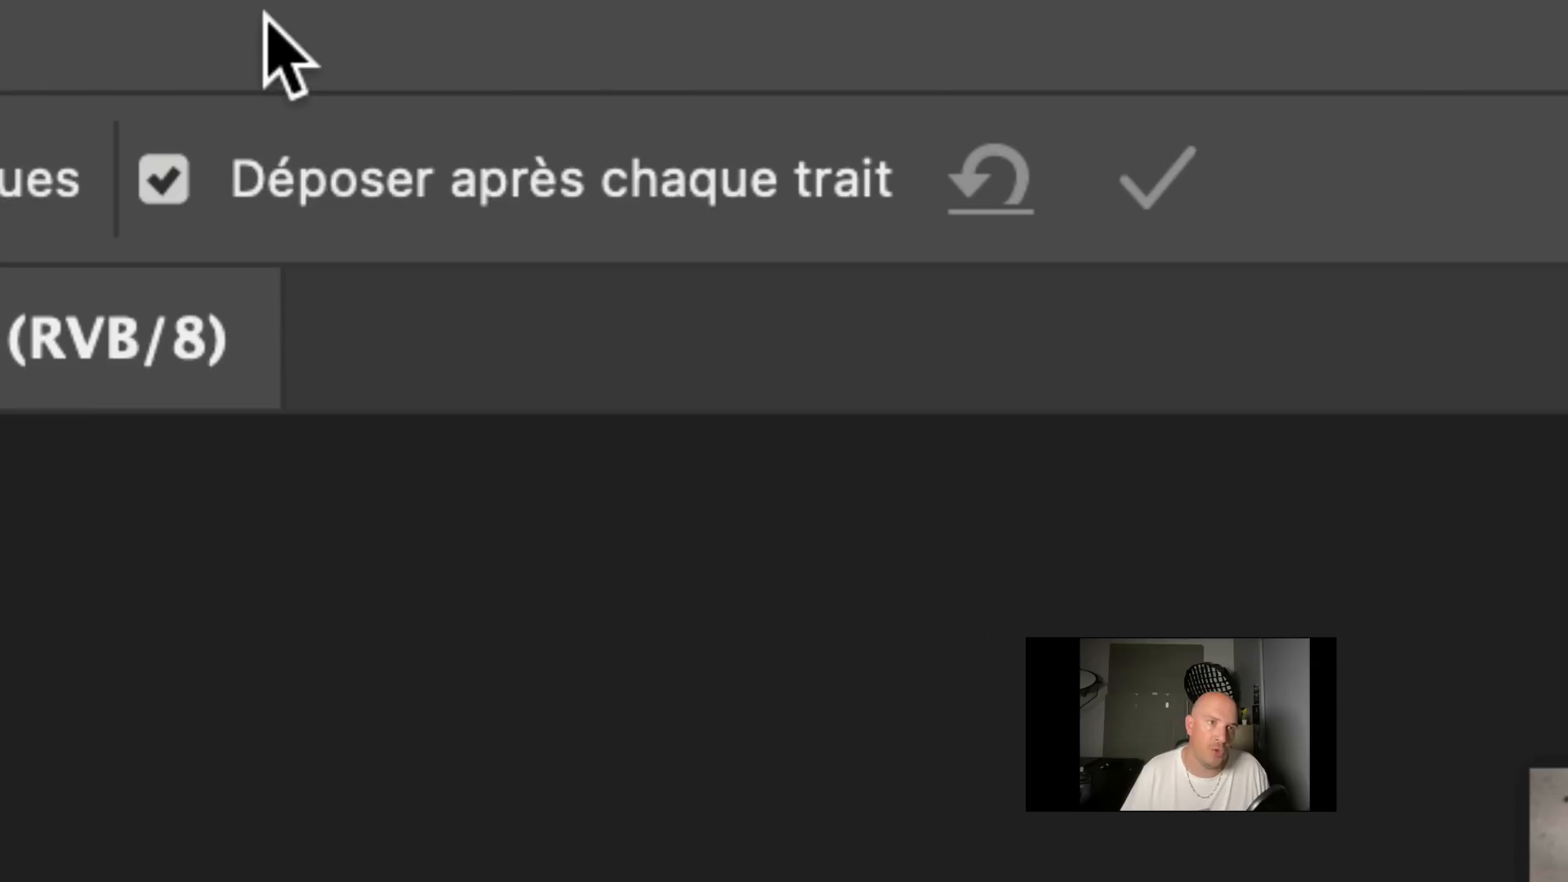
Turn off "Déposer après chaque trait" and mark the upper blurred fence wires across the motorcycle photo with brush size 200.
left_click(167, 179)
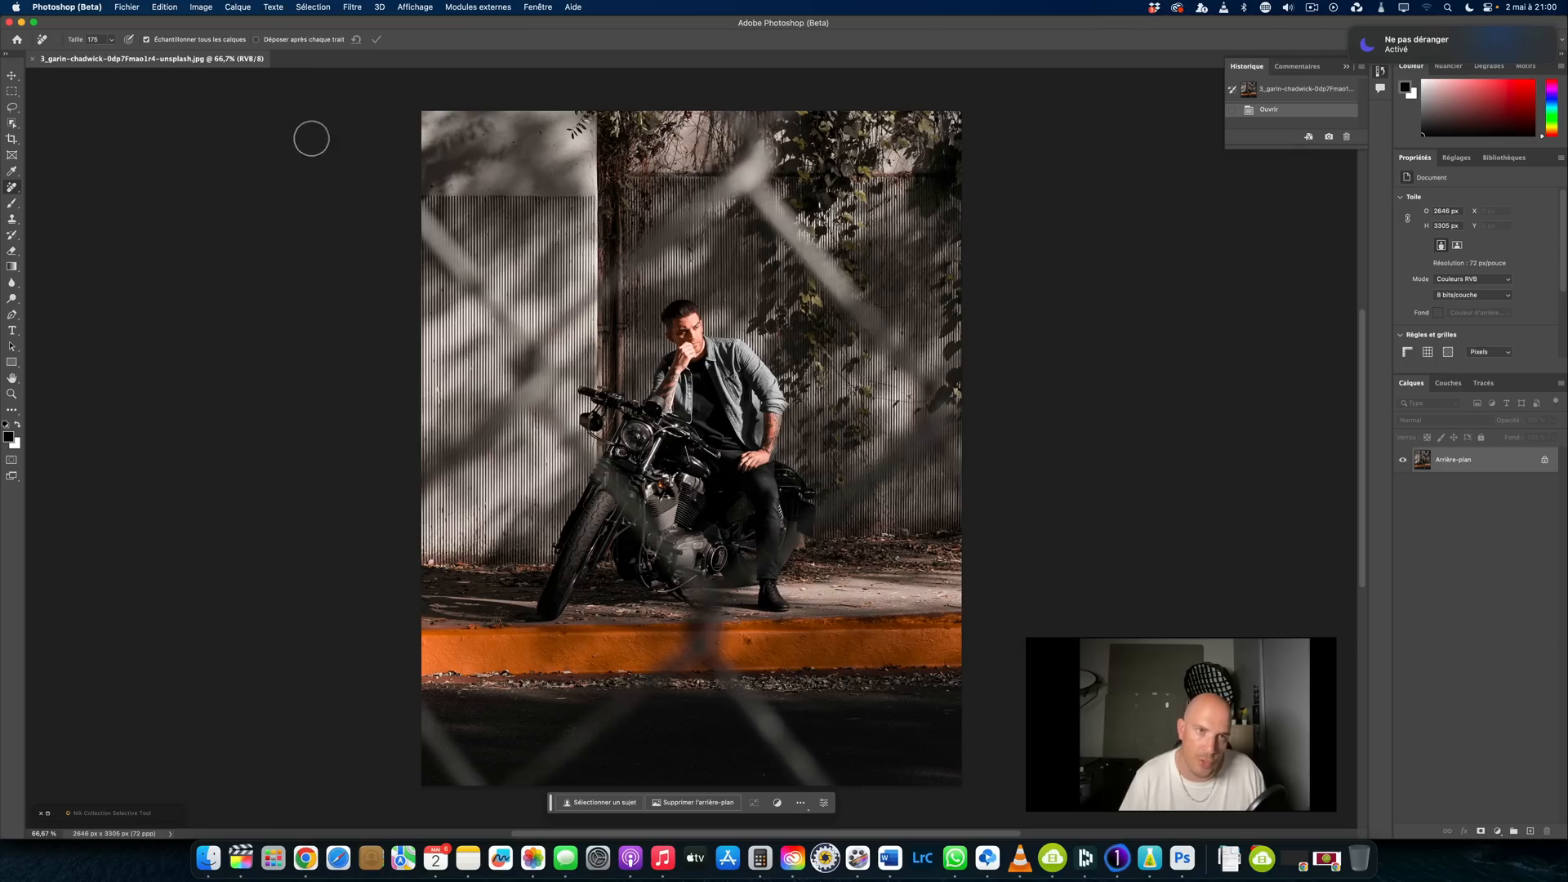
key("bracketright")
left_click(418, 213)
left_click_drag(418, 213, 537, 352)
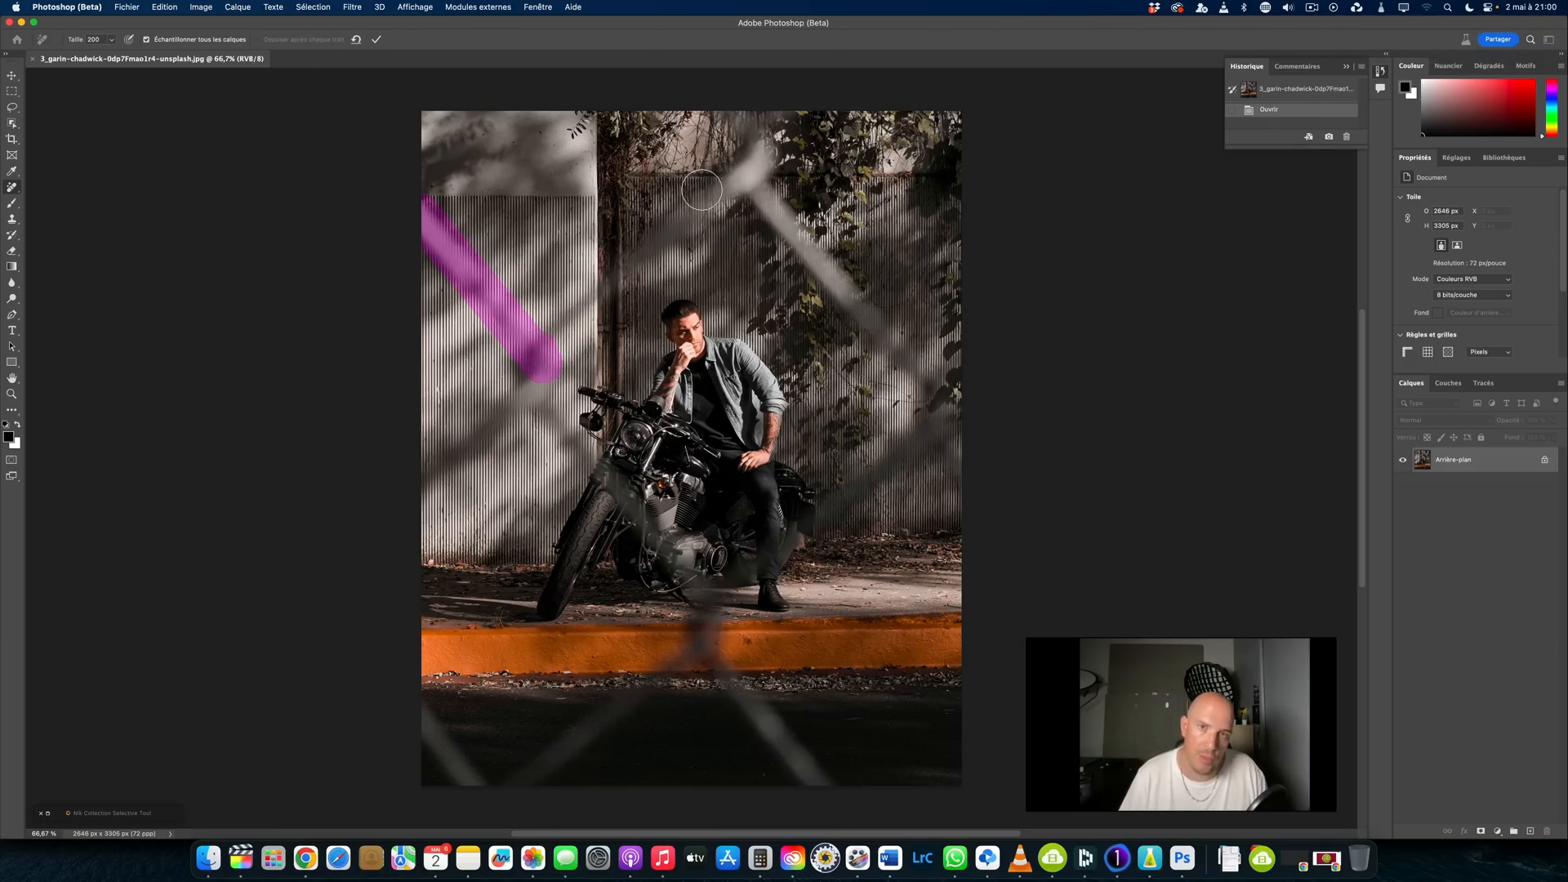
left_click(762, 138, "shift")
mouse_move(763, 132)
left_mouse_down()
mouse_move(739, 112)
mouse_move(776, 125)
left_mouse_up()
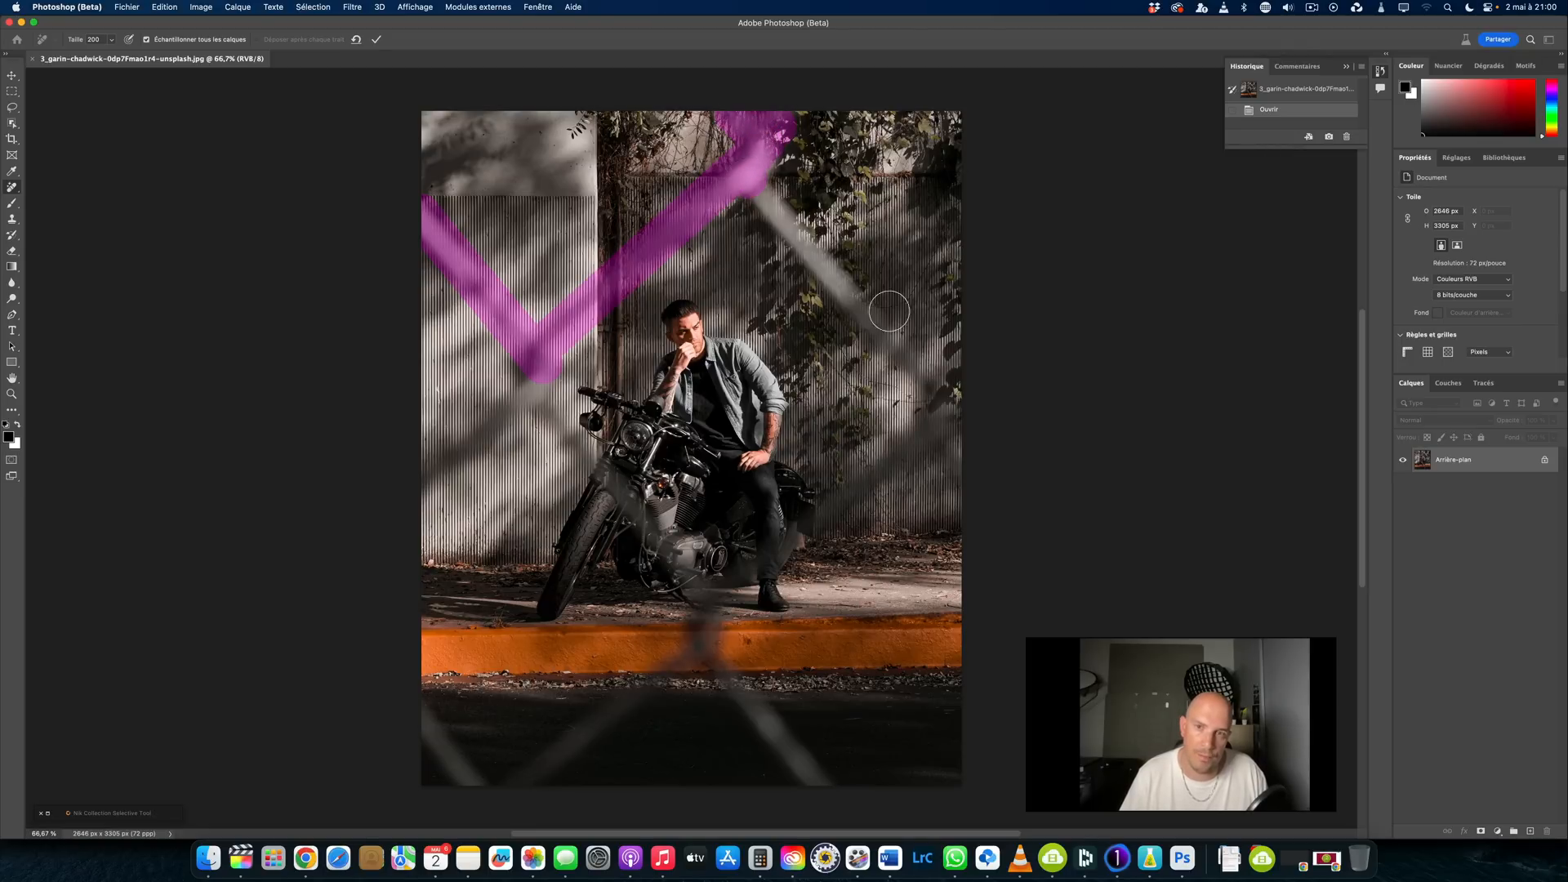
left_click(944, 400, "shift")
mouse_move(945, 433)
left_mouse_down()
mouse_move(967, 421)
mouse_move(934, 427)
mouse_move(973, 480)
mouse_move(917, 420)
left_mouse_up()
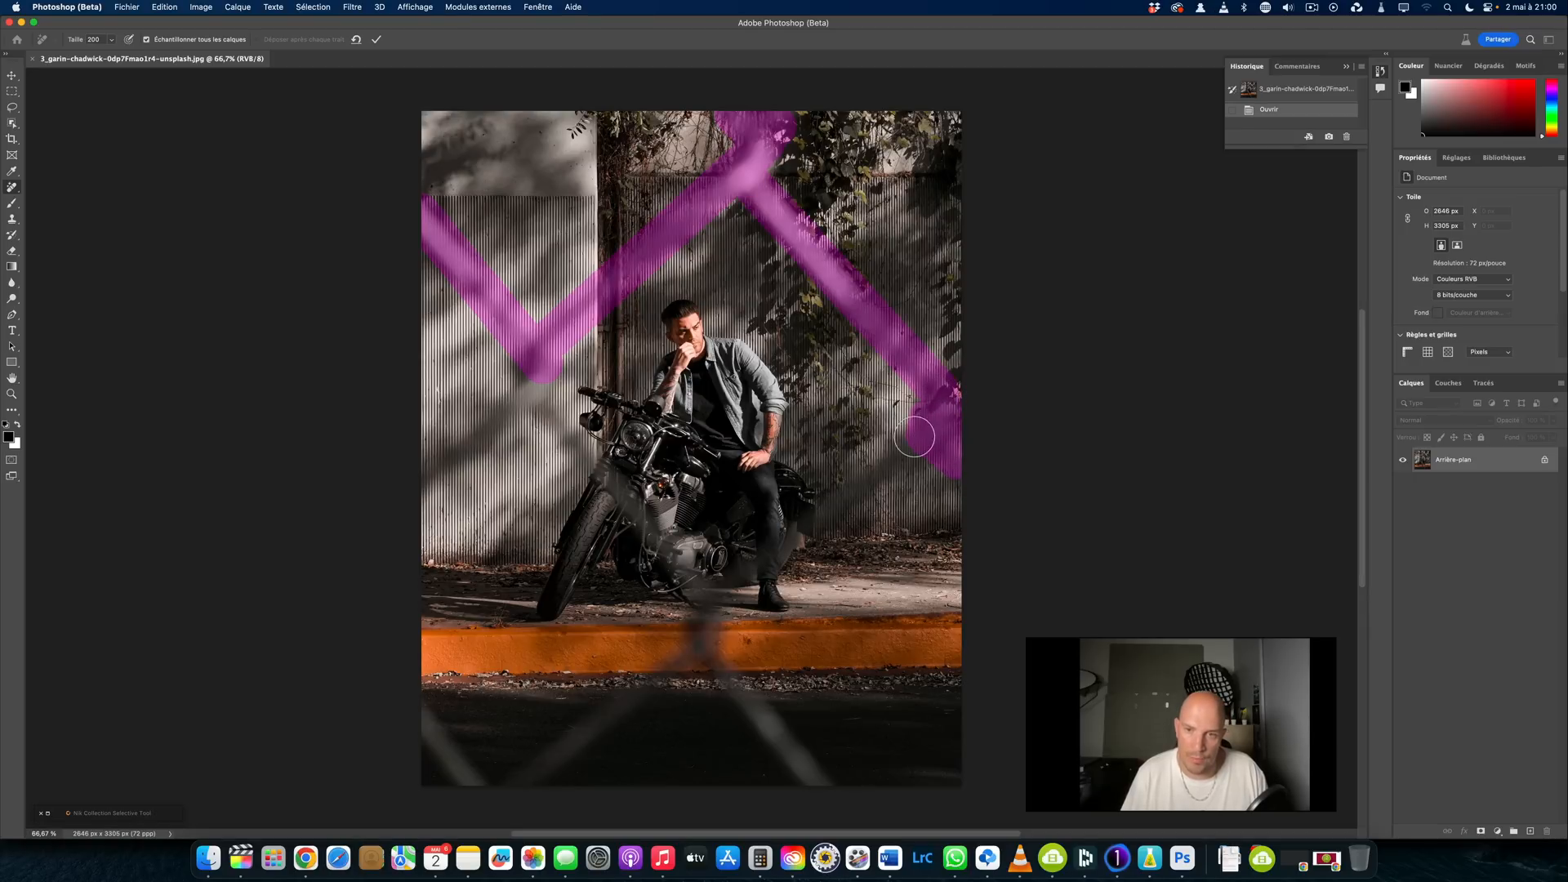
Mark the remaining fence wires over the motorcycle, curb, road and left wall, and apply the removal to all marked wires.
left_click(508, 783, "shift")
left_click(705, 627)
left_click(834, 798, "shift")
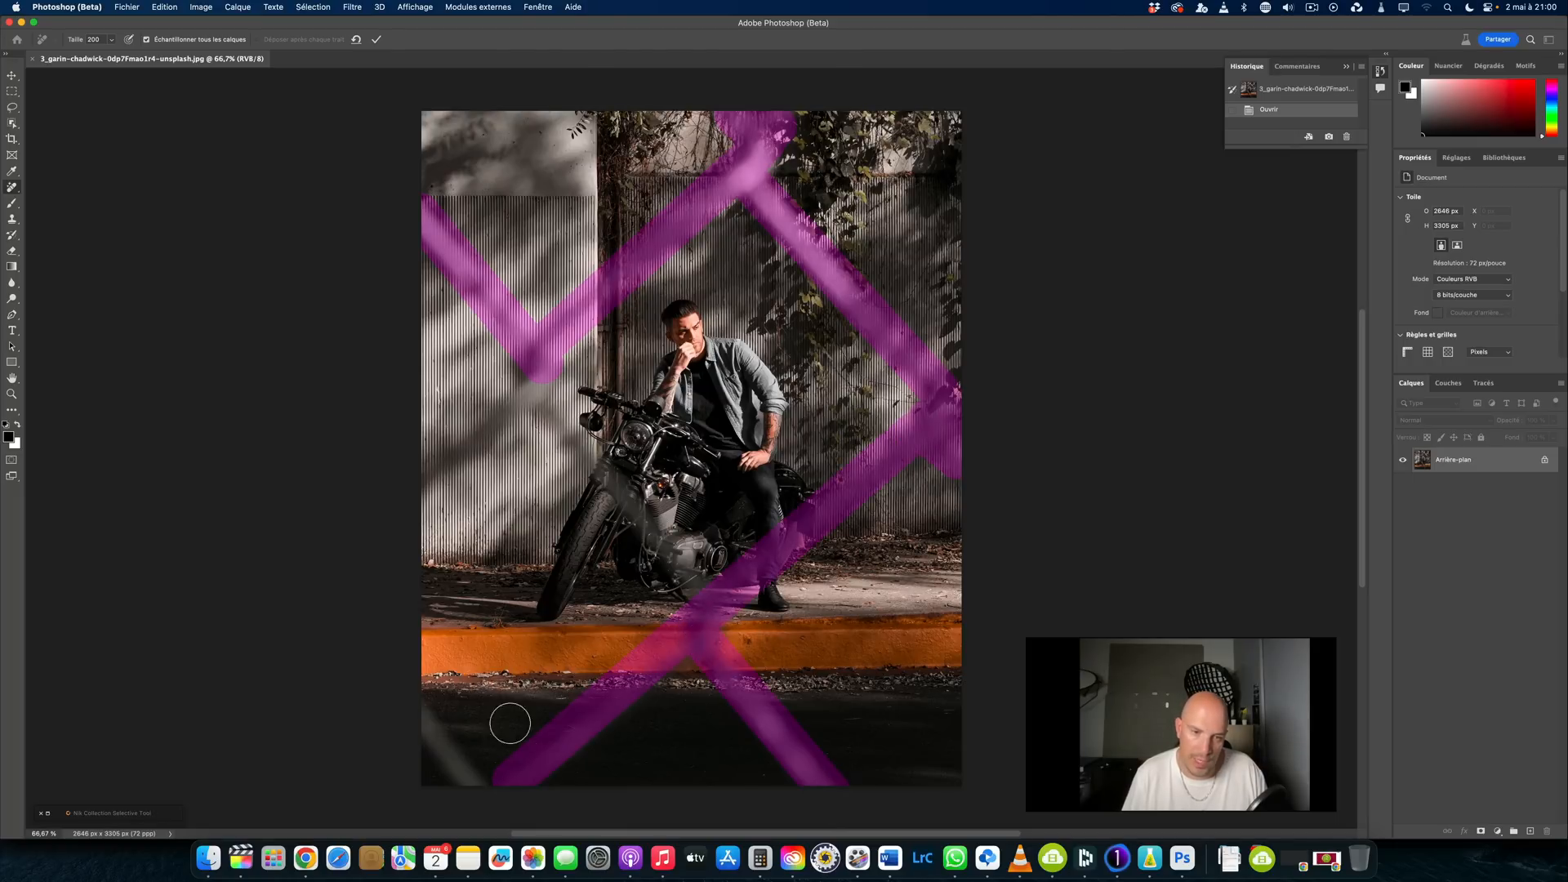
left_click(477, 786)
left_click(415, 713, "shift")
left_click(703, 593)
left_click(527, 384, "shift")
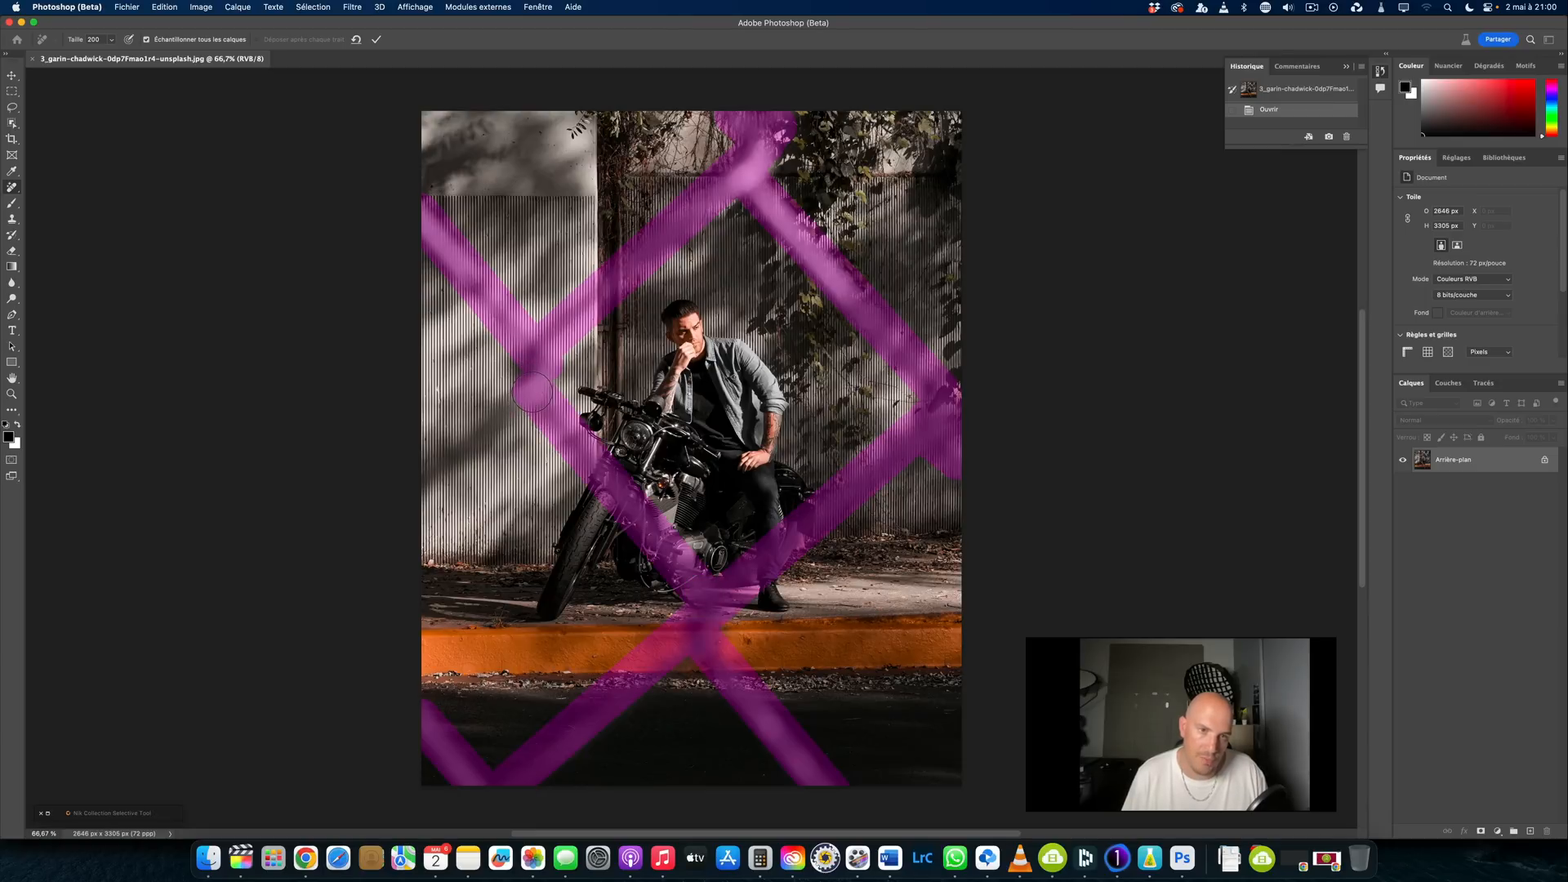
left_click(418, 490, "shift")
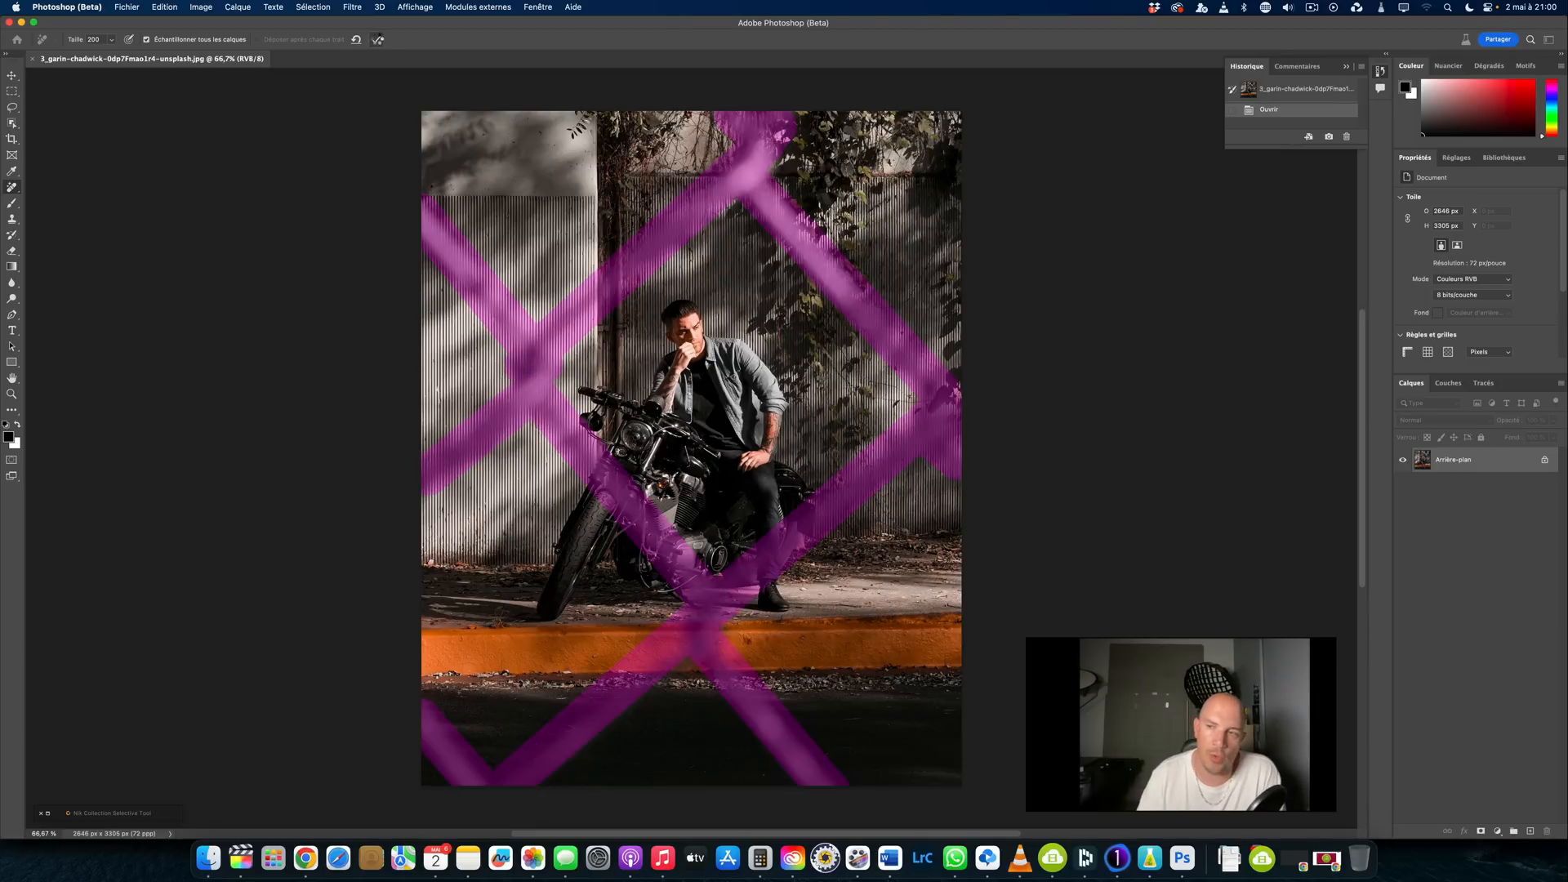
left_click(376, 39)
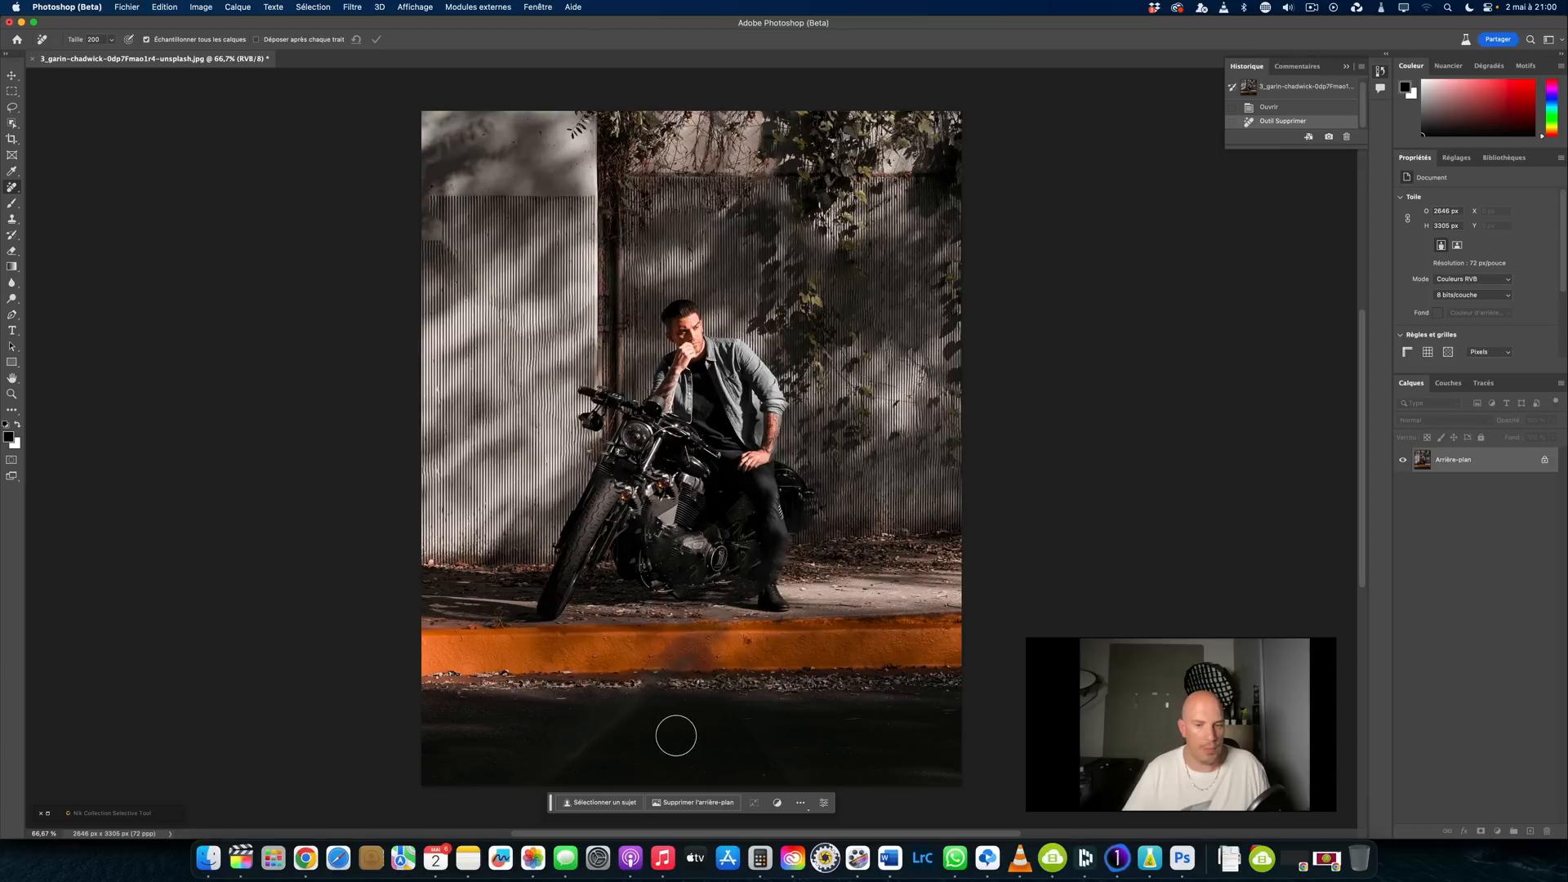
Try a second removal along the faint trace on the orange curb and road, and revert to the first removal state.
left_click(686, 655)
left_click(532, 782, "shift")
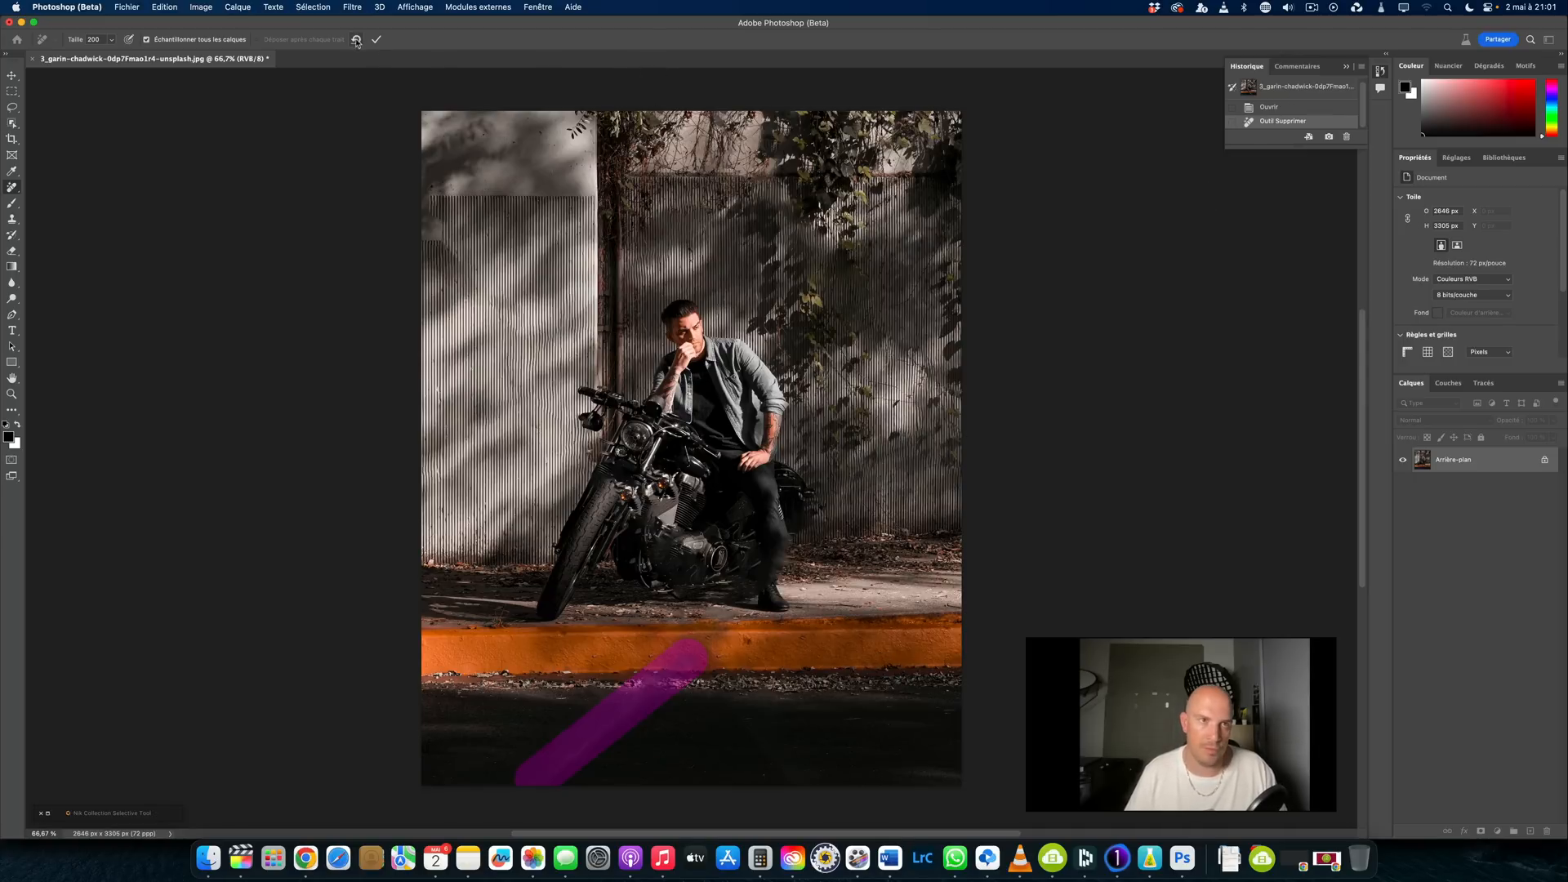
left_click(1271, 110)
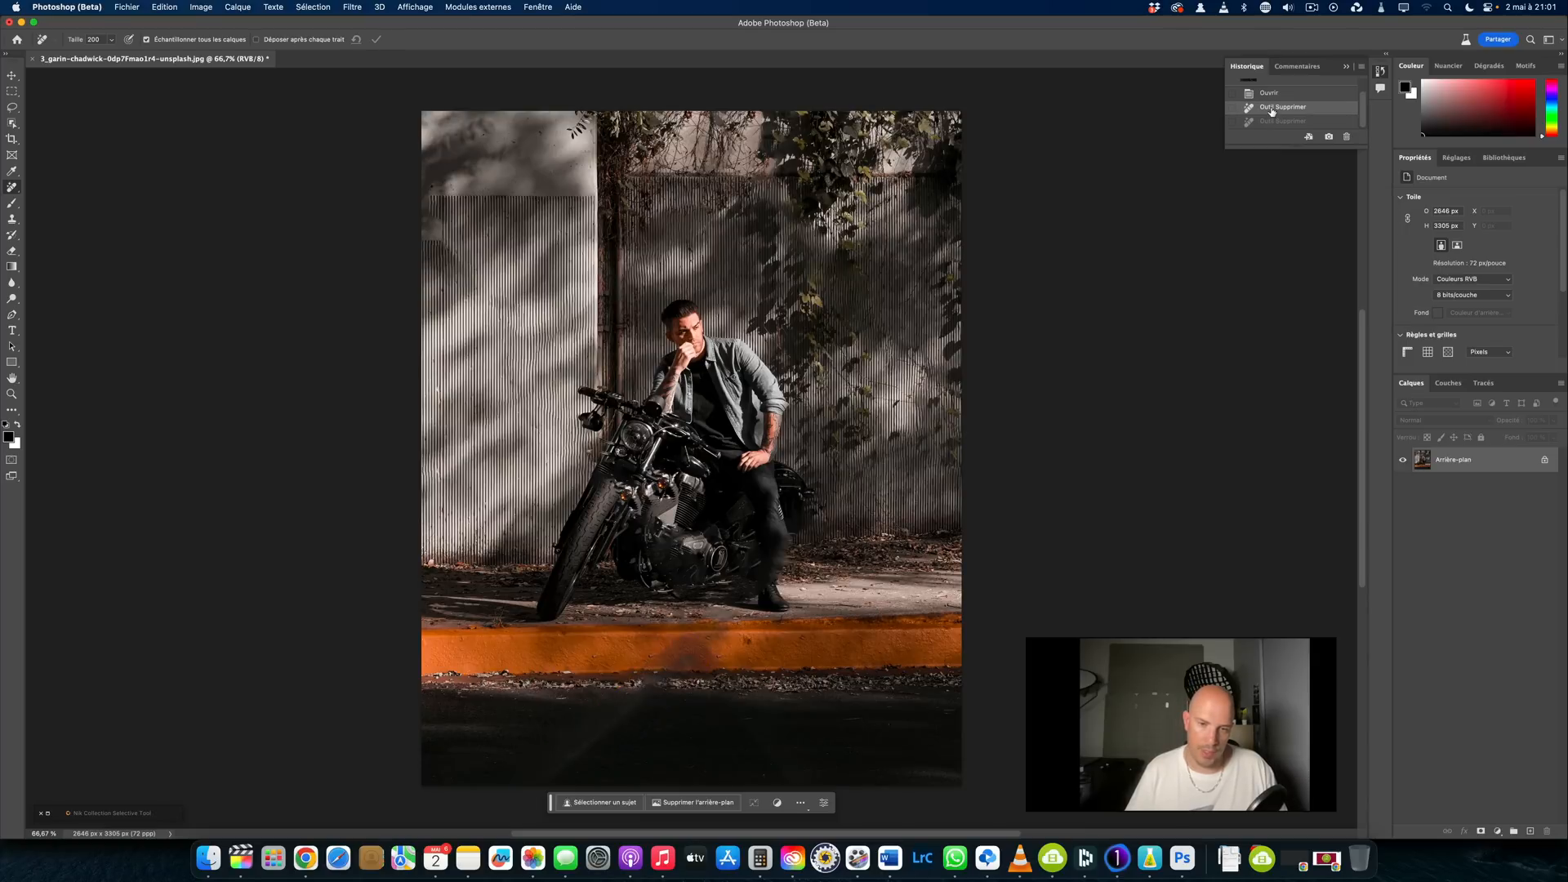
Compare the original motorcycle photo with the fence removal result using the history states.
scroll(1271, 107, "up", 2)
left_click(1269, 97)
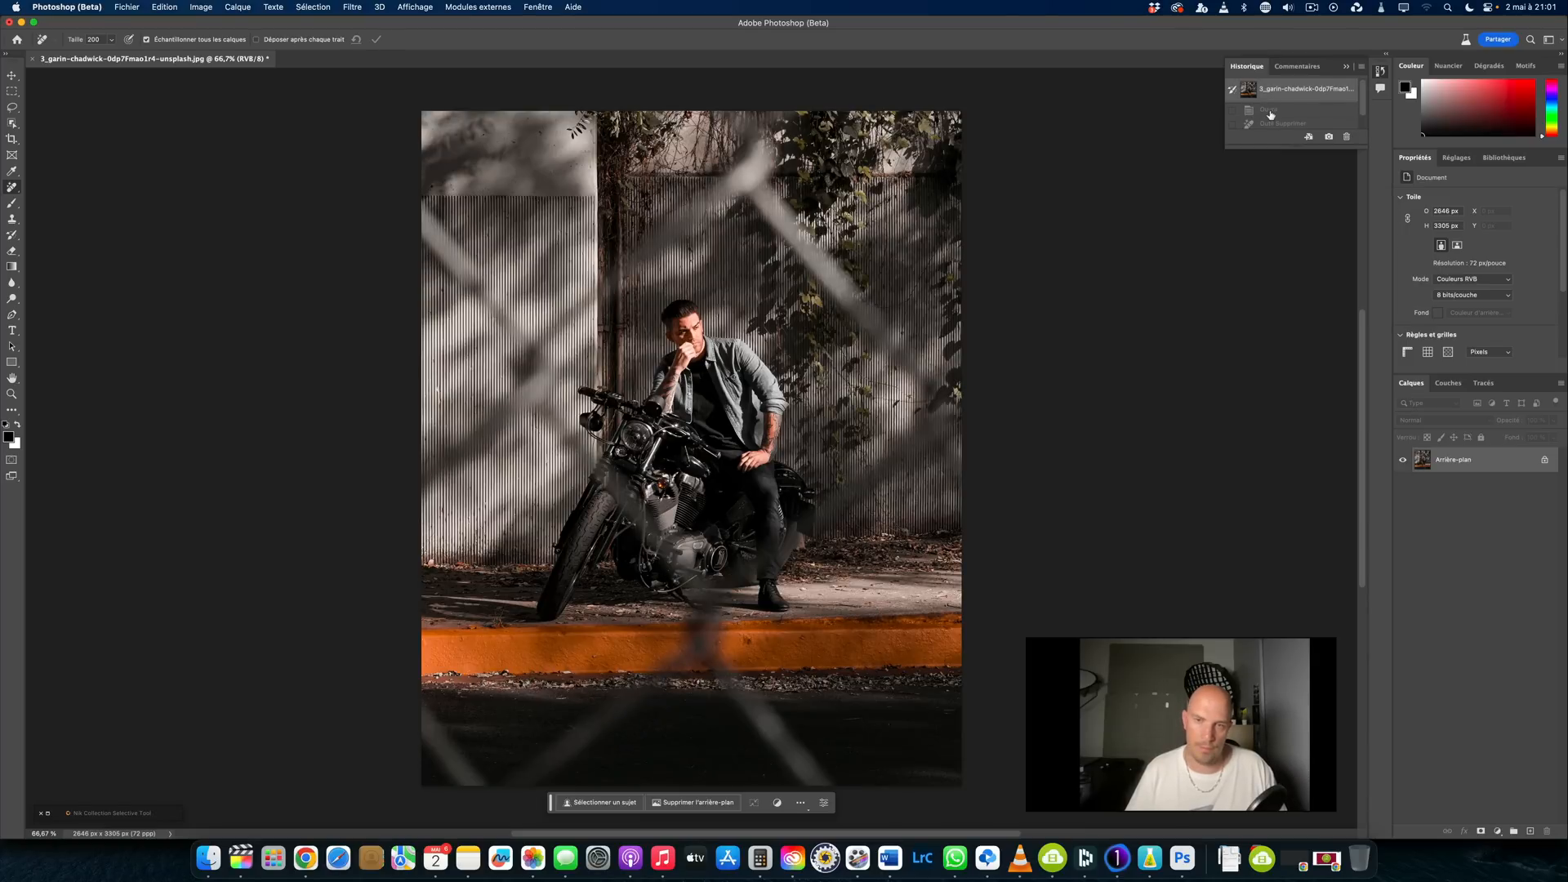
left_click(1275, 125)
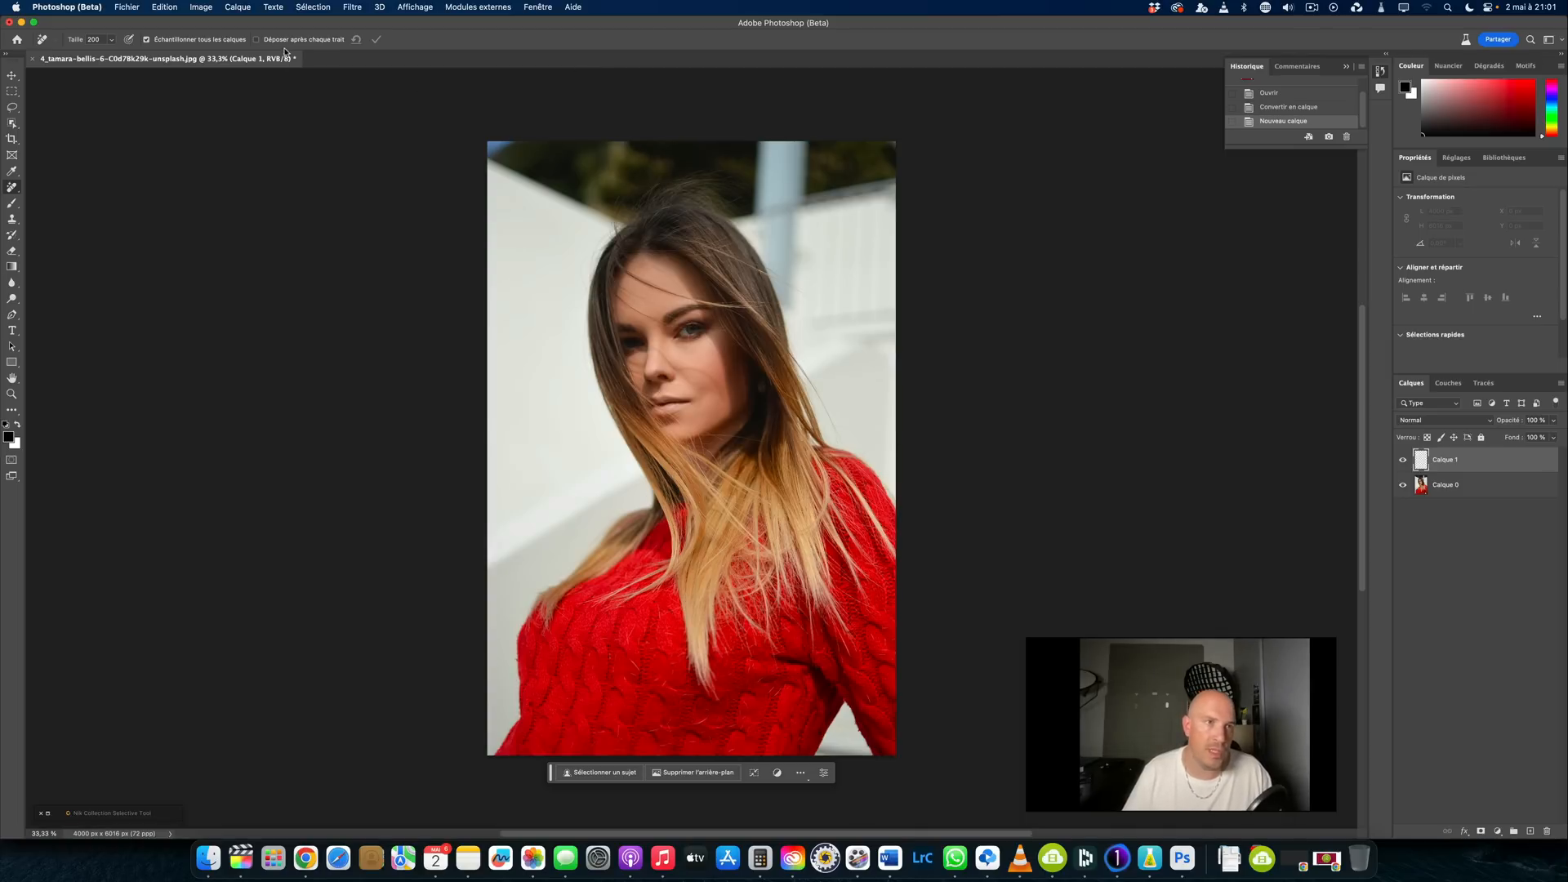
Remove the flyaway hairs above the woman's head on Calque 1, using the Remove tool at brush size 200.
scroll(662, 196, "up", 5)
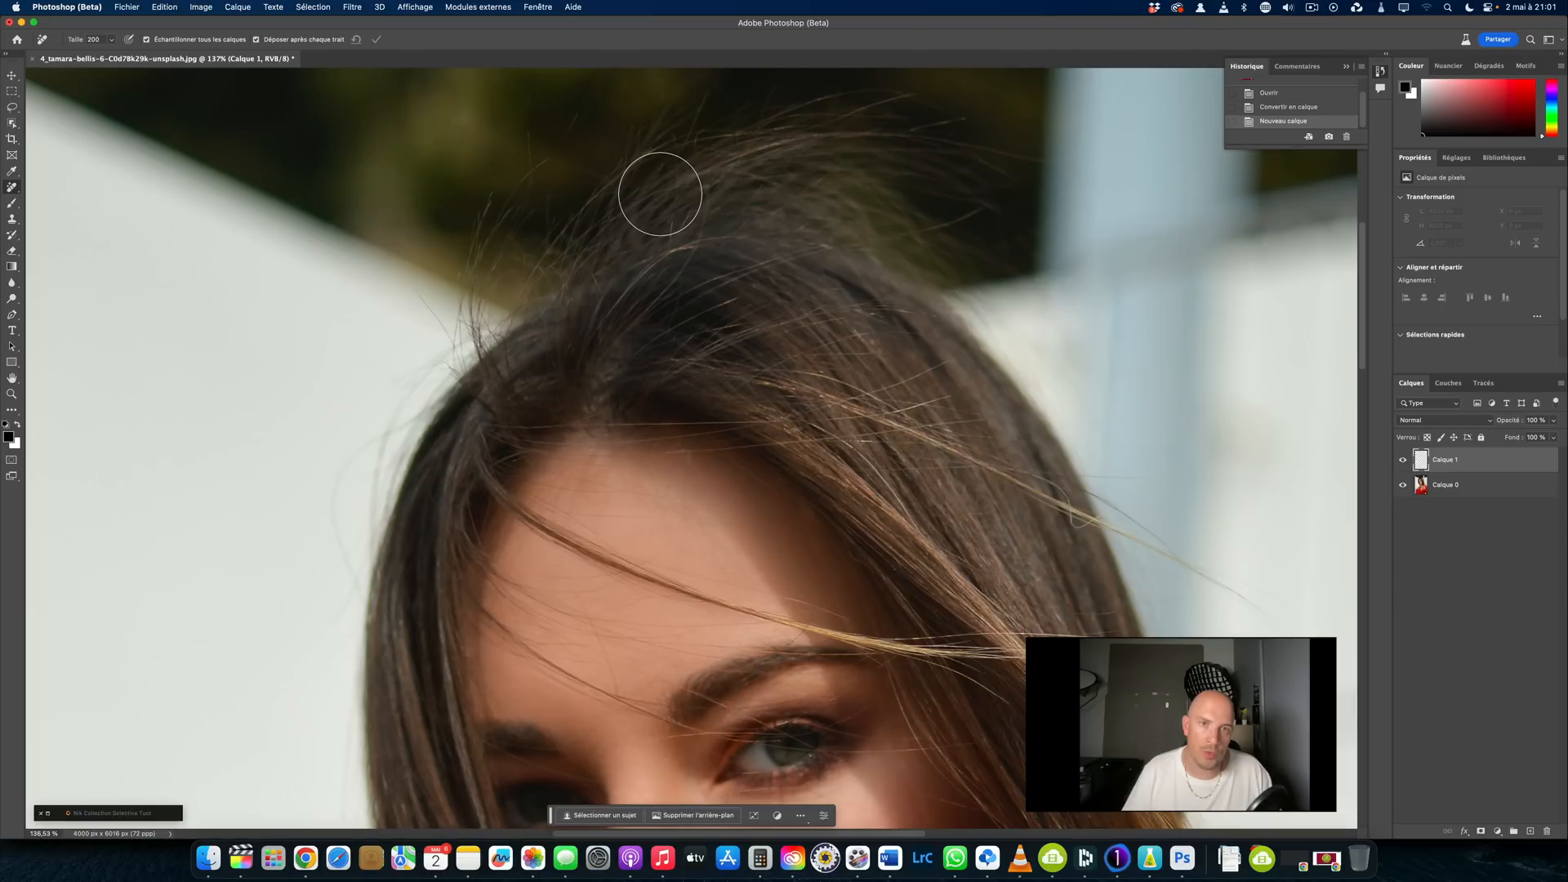
mouse_move(468, 310)
left_mouse_down()
mouse_move(633, 214)
mouse_move(731, 208)
left_mouse_up()
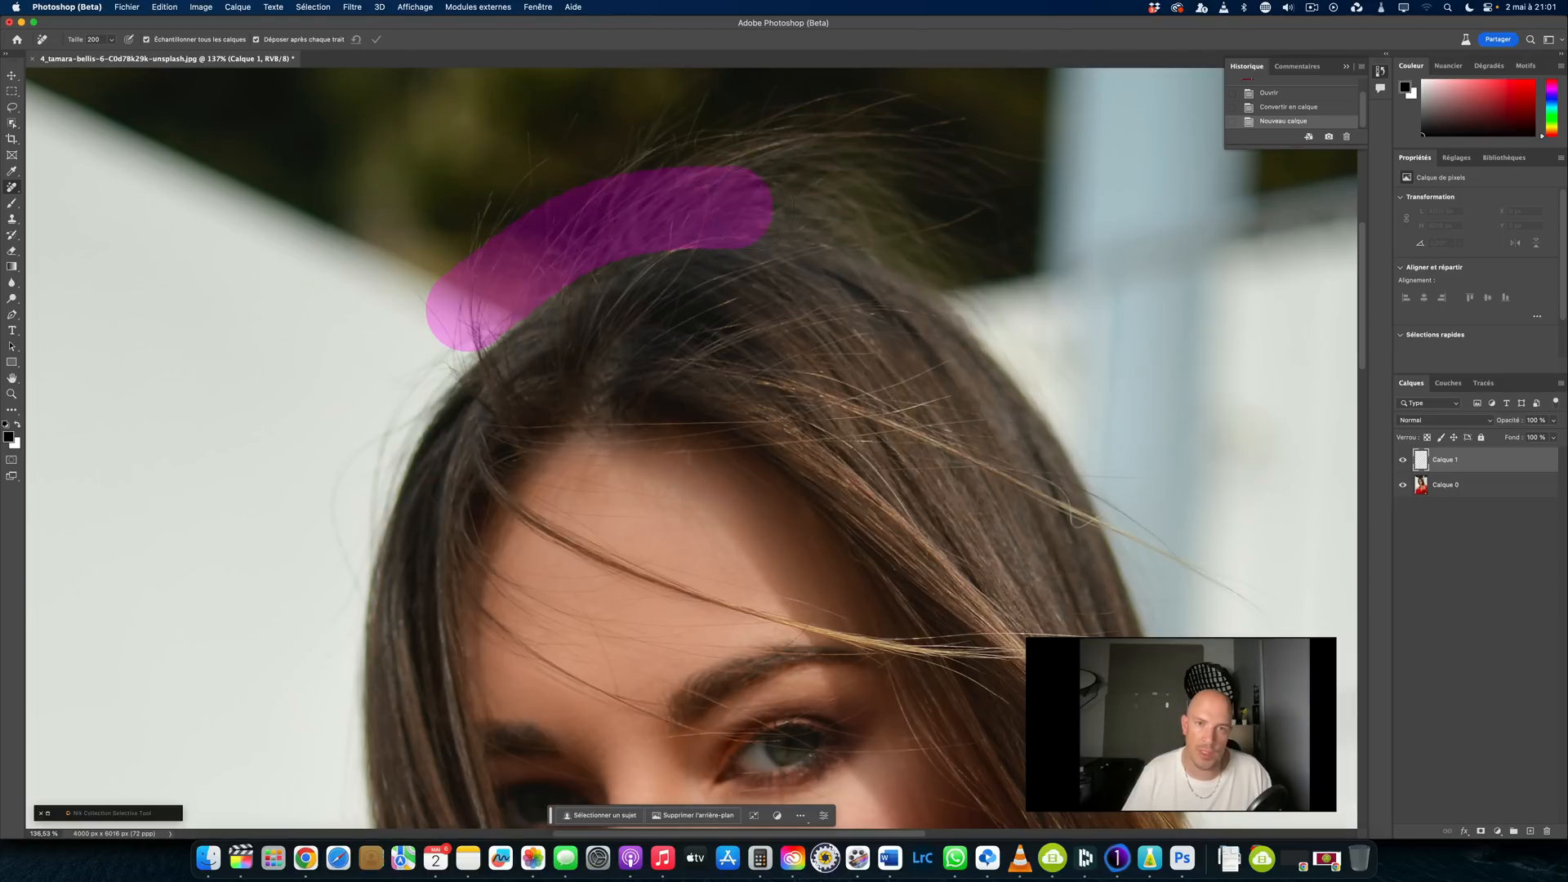
mouse_move(896, 232)
left_mouse_down()
mouse_move(1017, 273)
mouse_move(819, 166)
mouse_move(1039, 173)
mouse_move(776, 114)
left_mouse_up()
mouse_move(645, 135)
left_mouse_down()
mouse_move(572, 180)
mouse_move(536, 163)
mouse_move(481, 183)
mouse_move(564, 123)
left_mouse_up()
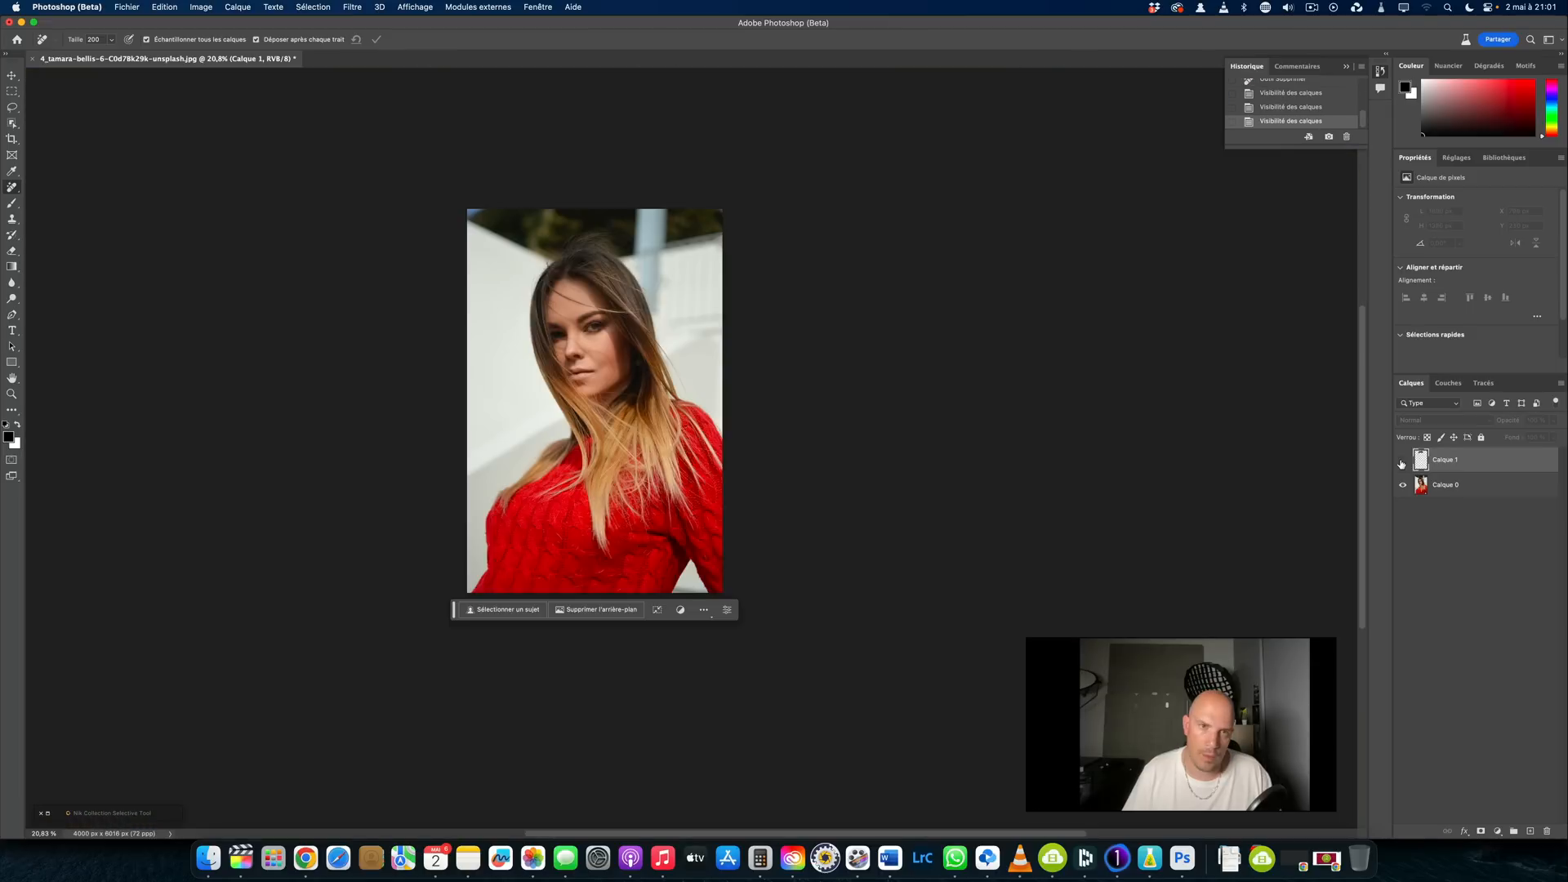
Toggle the visibility of Calque 1 to compare the portrait's hair before and after the removal.
left_click(1402, 461)
left_click(1402, 462)
left_click(1402, 463)
left_click(1402, 462)
left_click(1402, 462)
left_click(1402, 462)
left_click(1402, 462)
left_click(1402, 463)
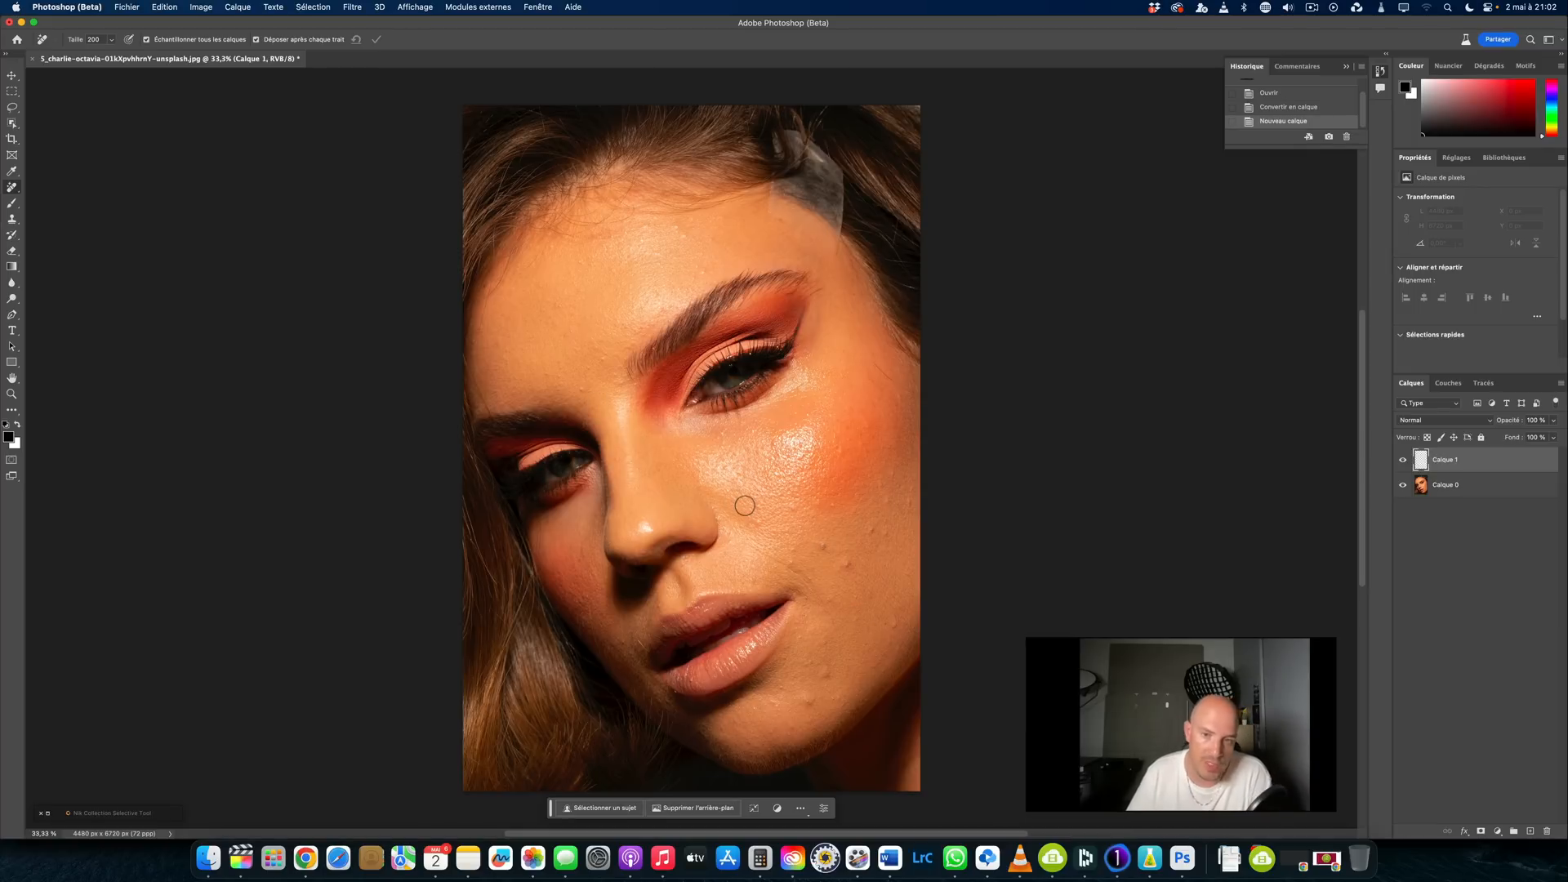
Turn off "Déposer après chaque trait" and mark the blemishes on the woman's cheek, jaw and chin with brush size 175.
key("bracketleft")
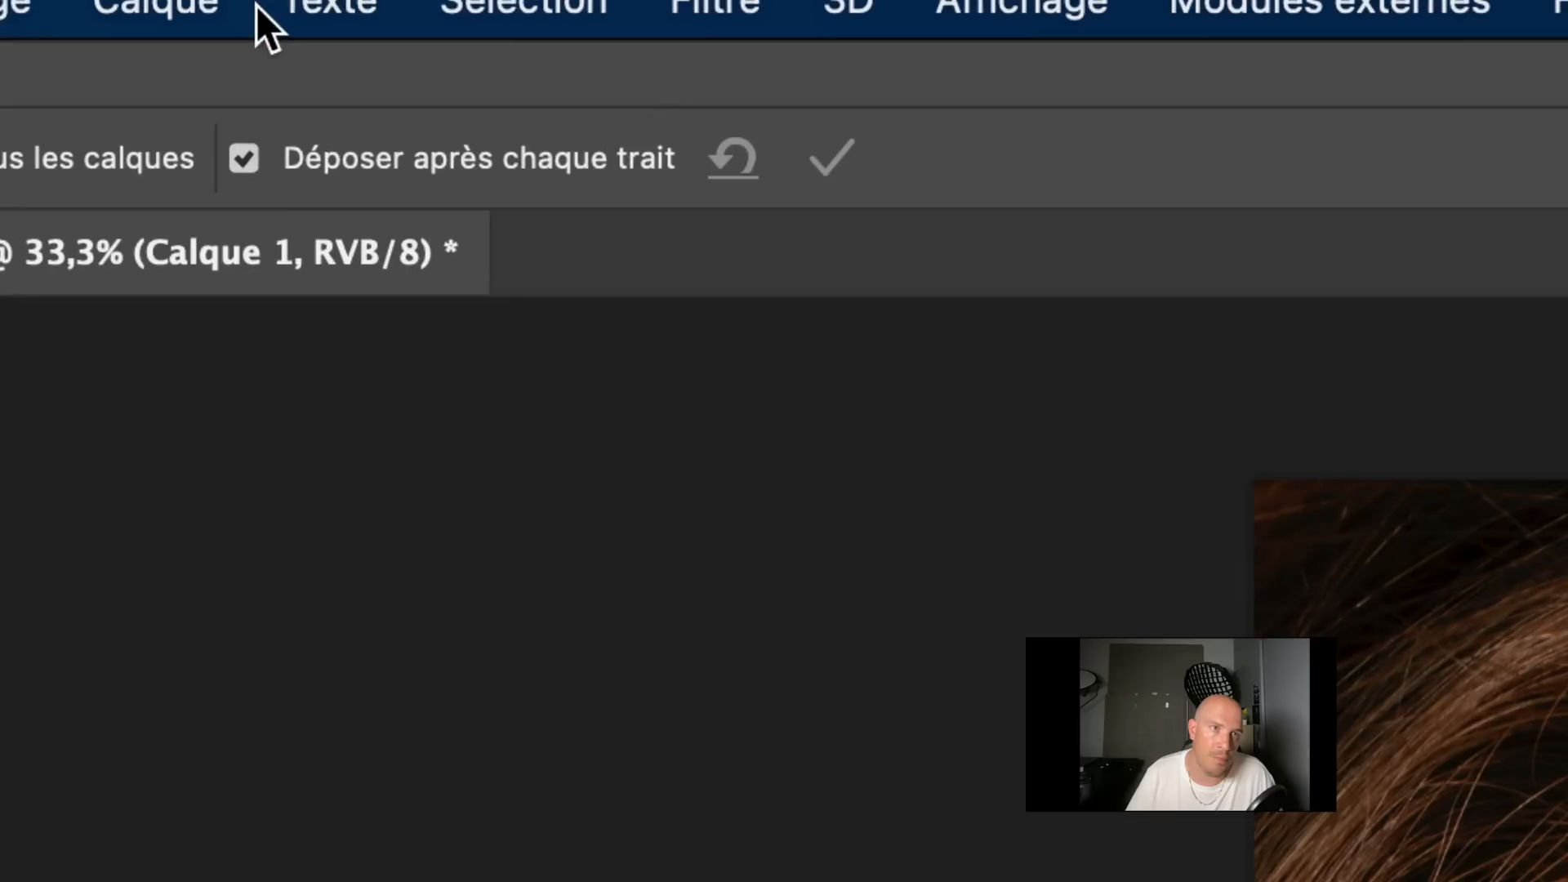
left_click(256, 39)
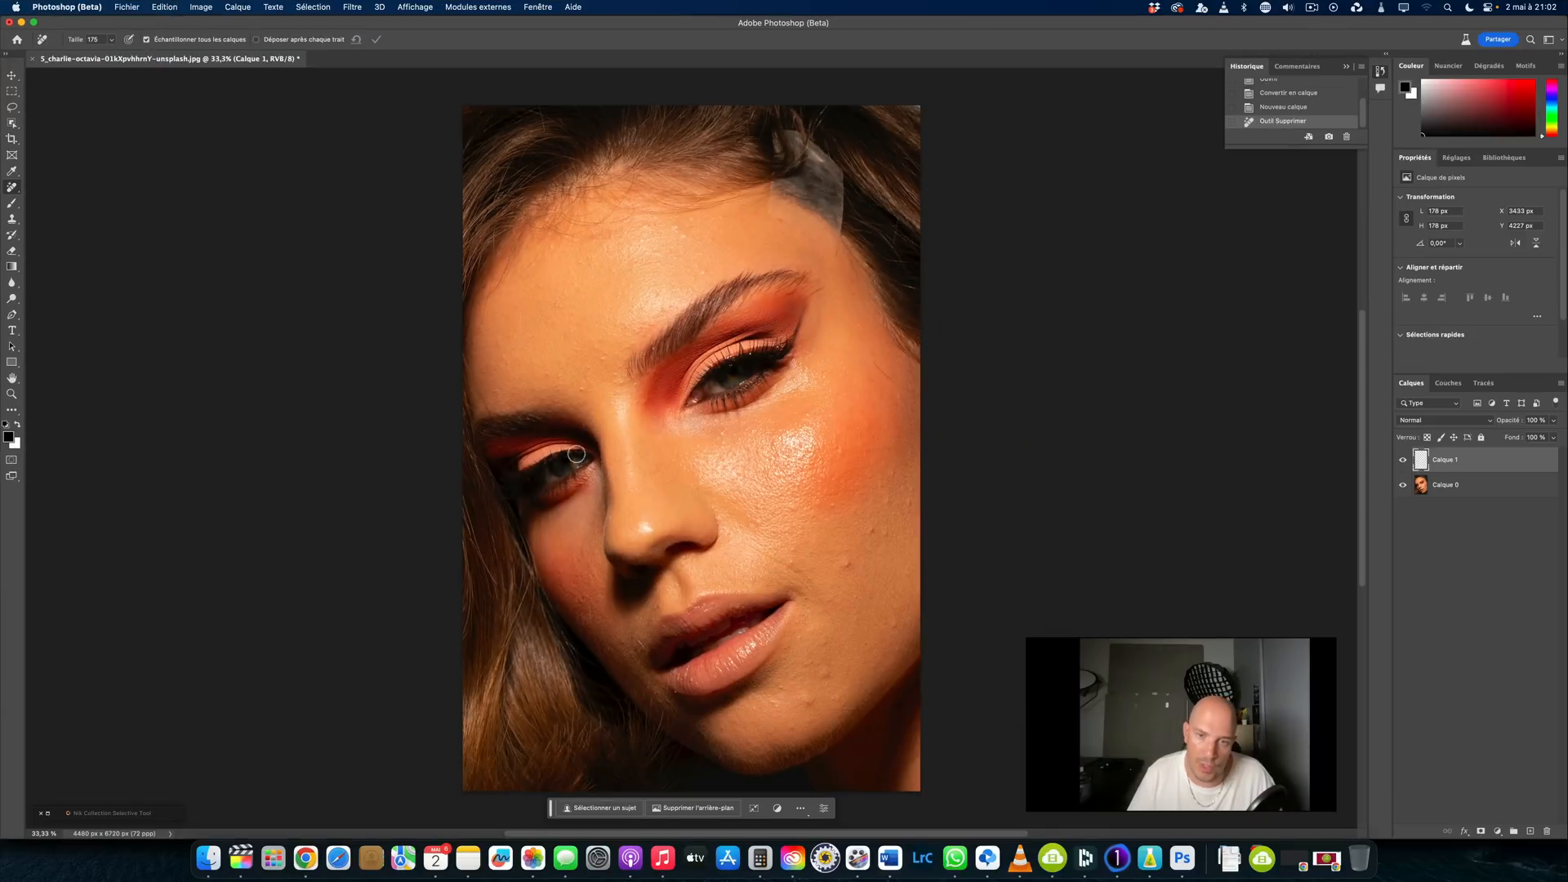
left_click_drag(787, 558, 791, 547)
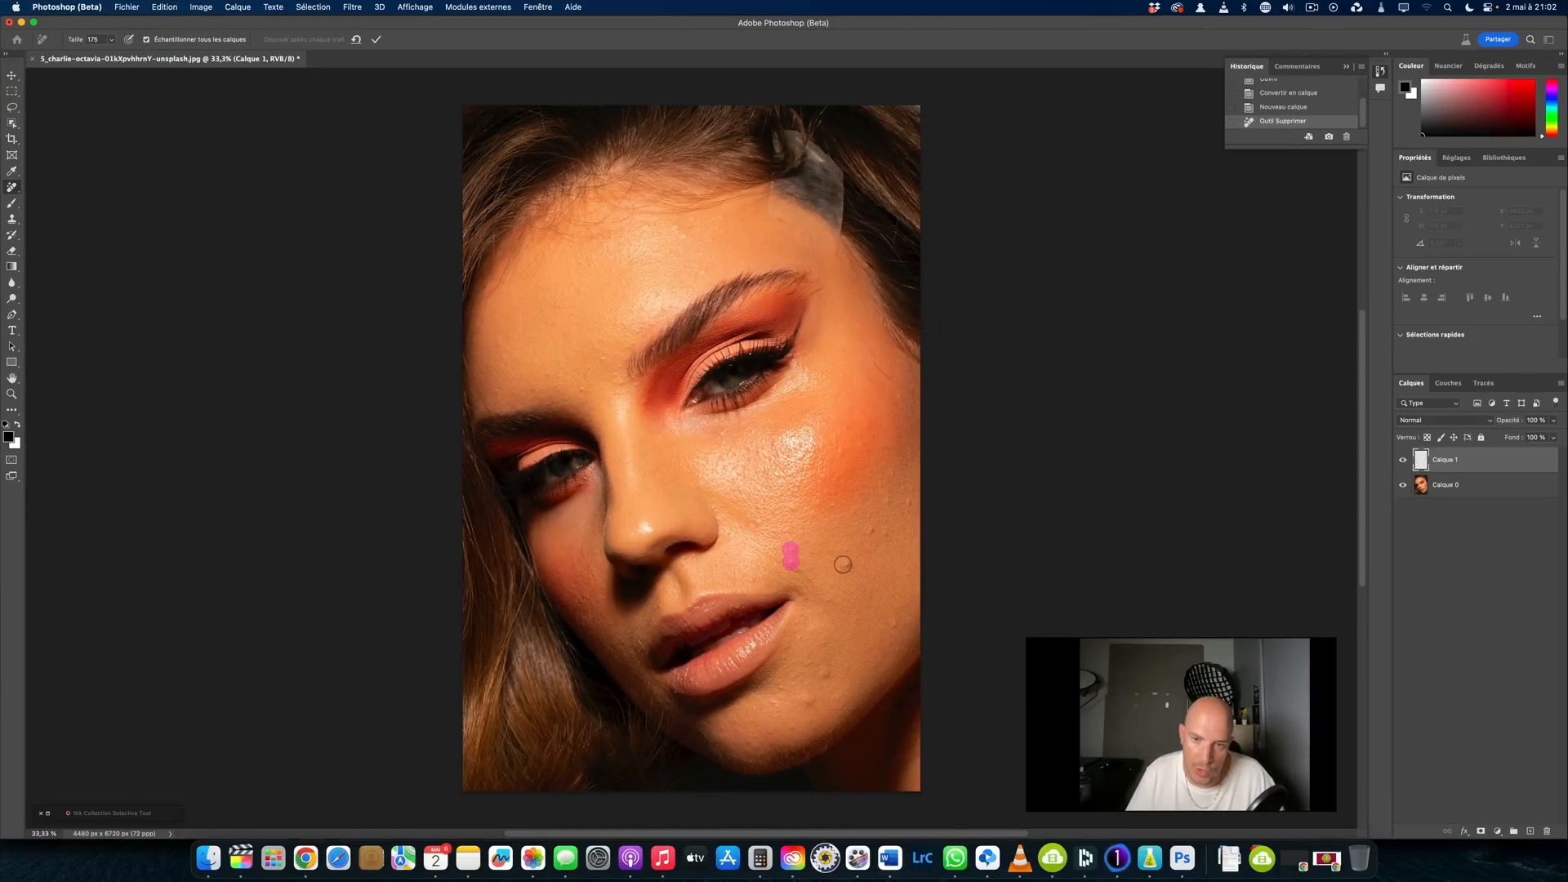
left_click(881, 533)
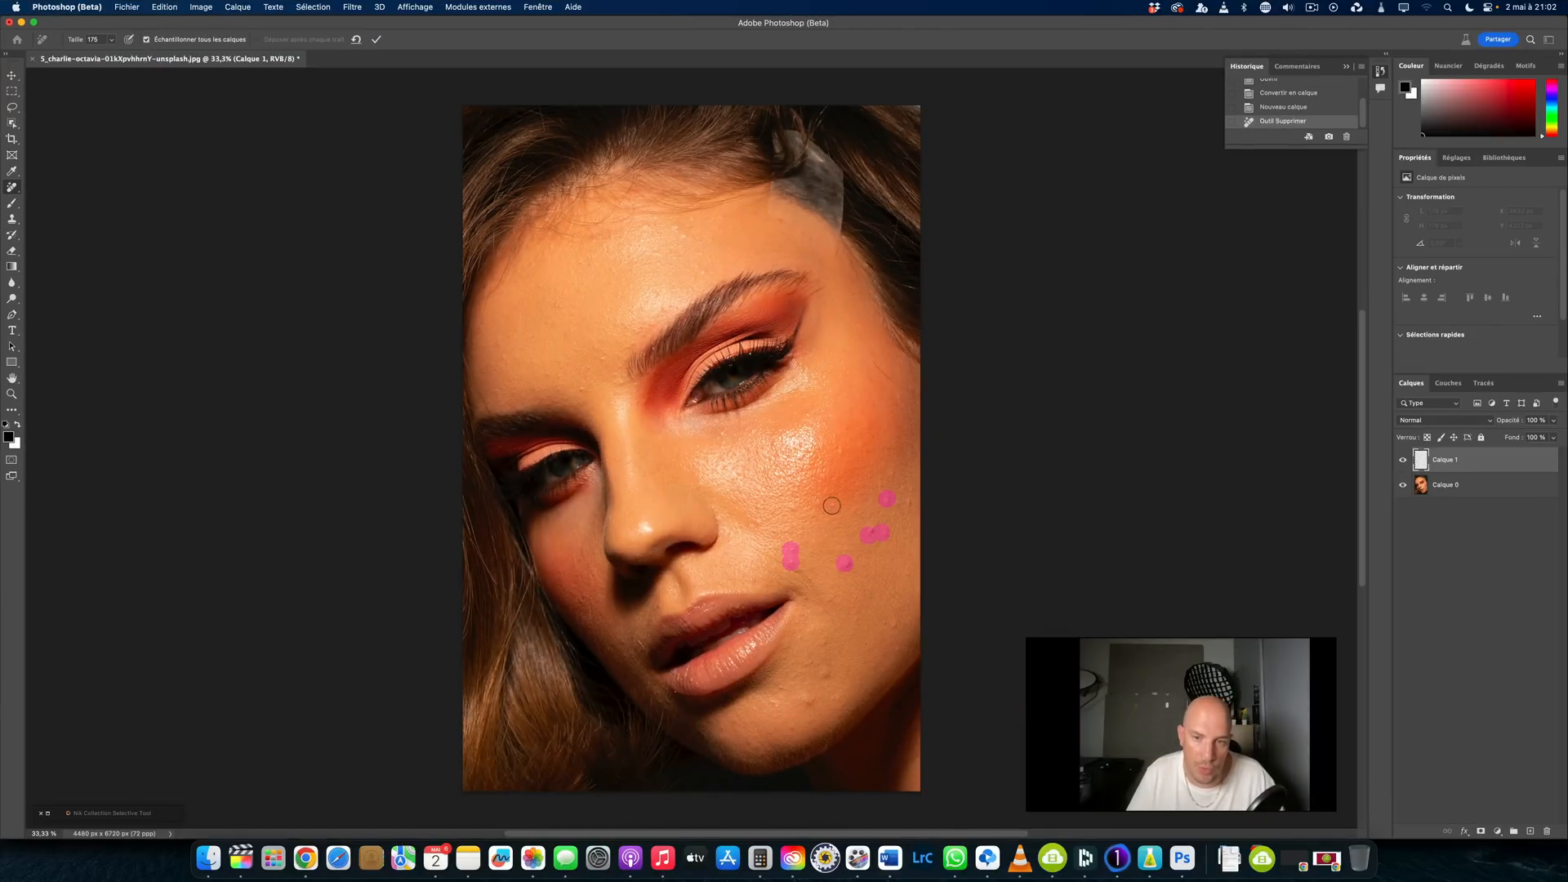
left_click(883, 484)
left_click(894, 623)
left_click(809, 698)
left_click(837, 696)
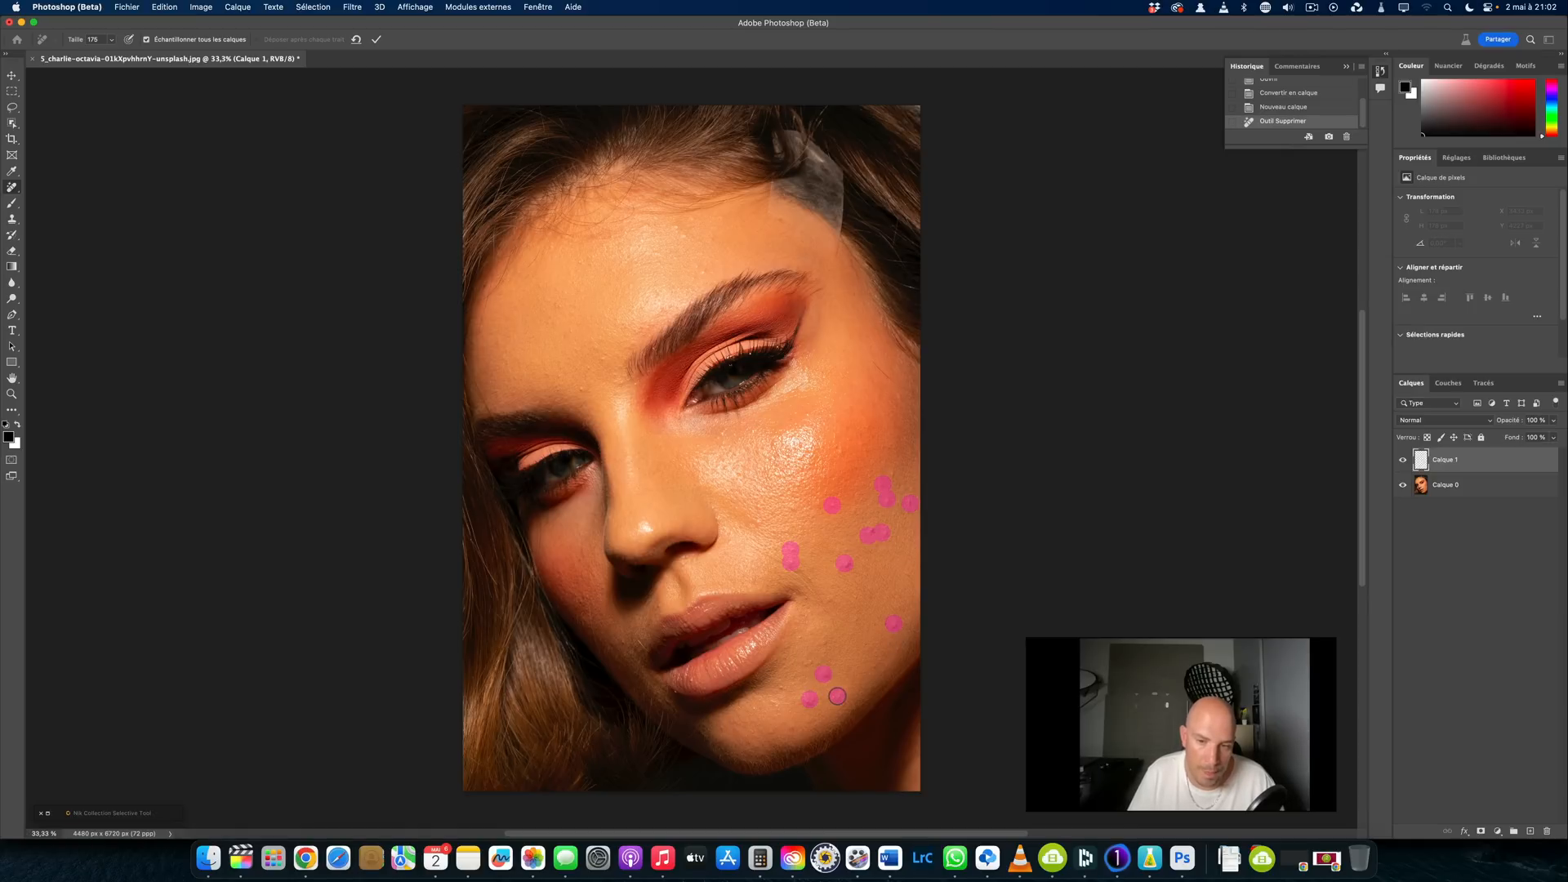
left_click(802, 637)
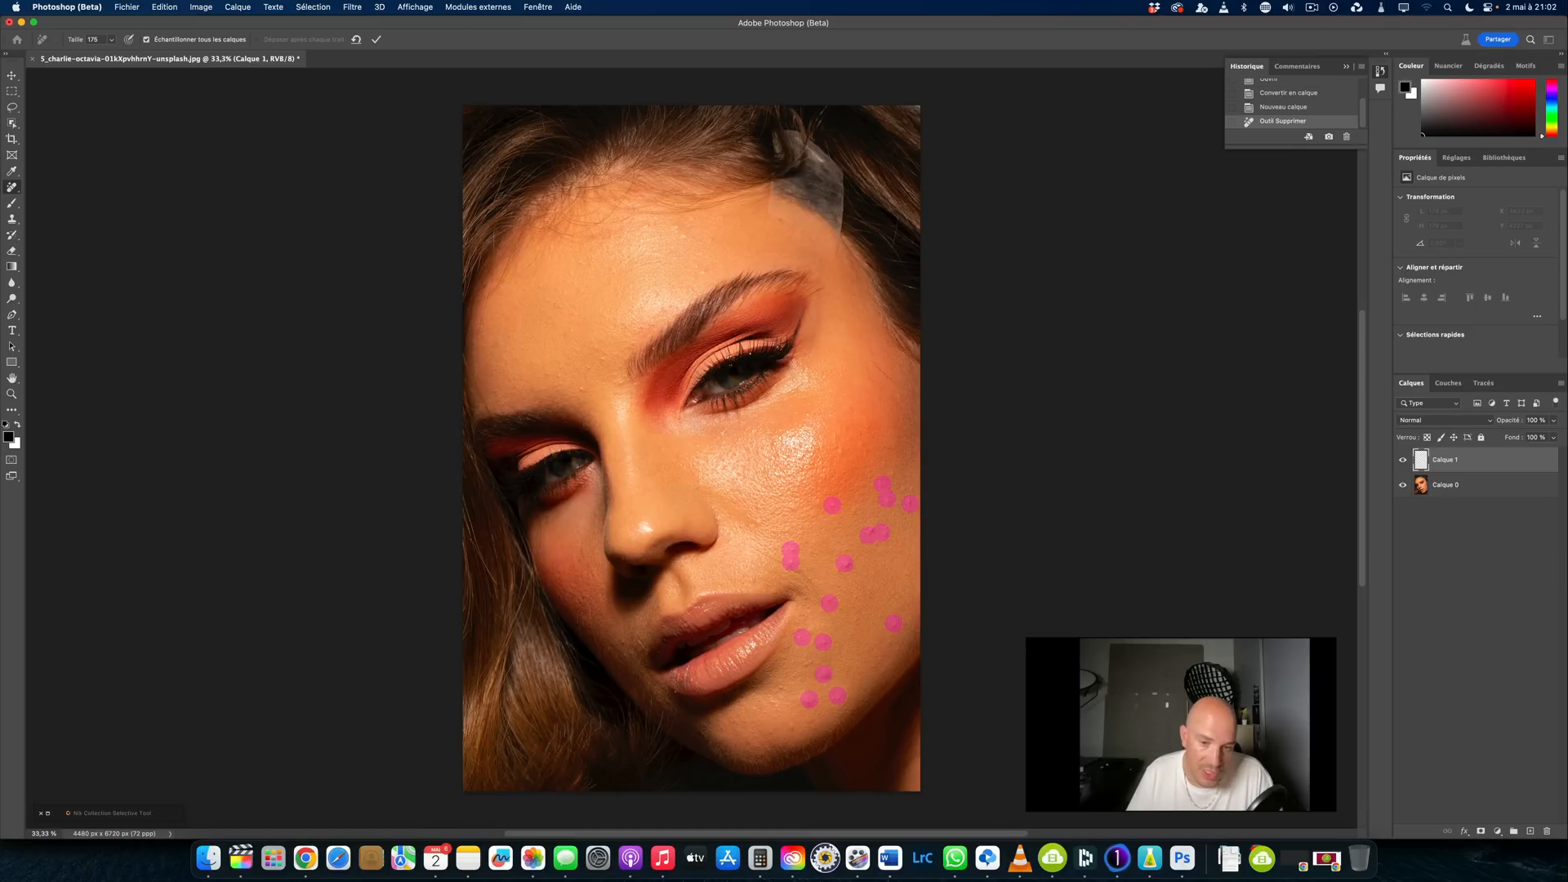
Mark the spots around the shadowed corner of the mouth and on the nose, and apply the removal to all marked blemishes.
left_click_drag(642, 646, 658, 655)
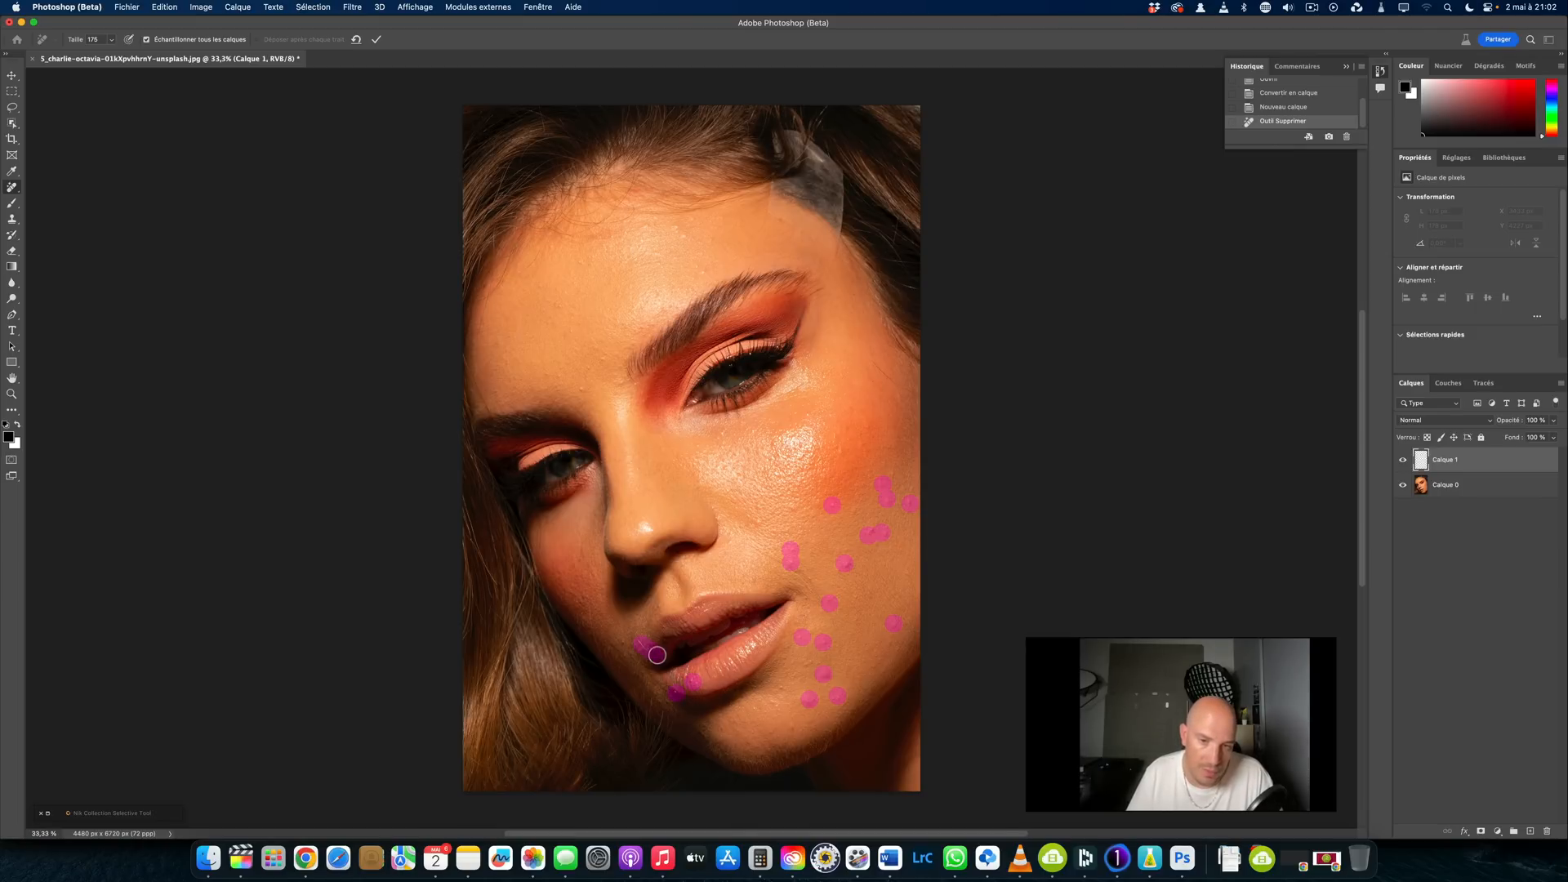
left_click_drag(642, 530, 647, 527)
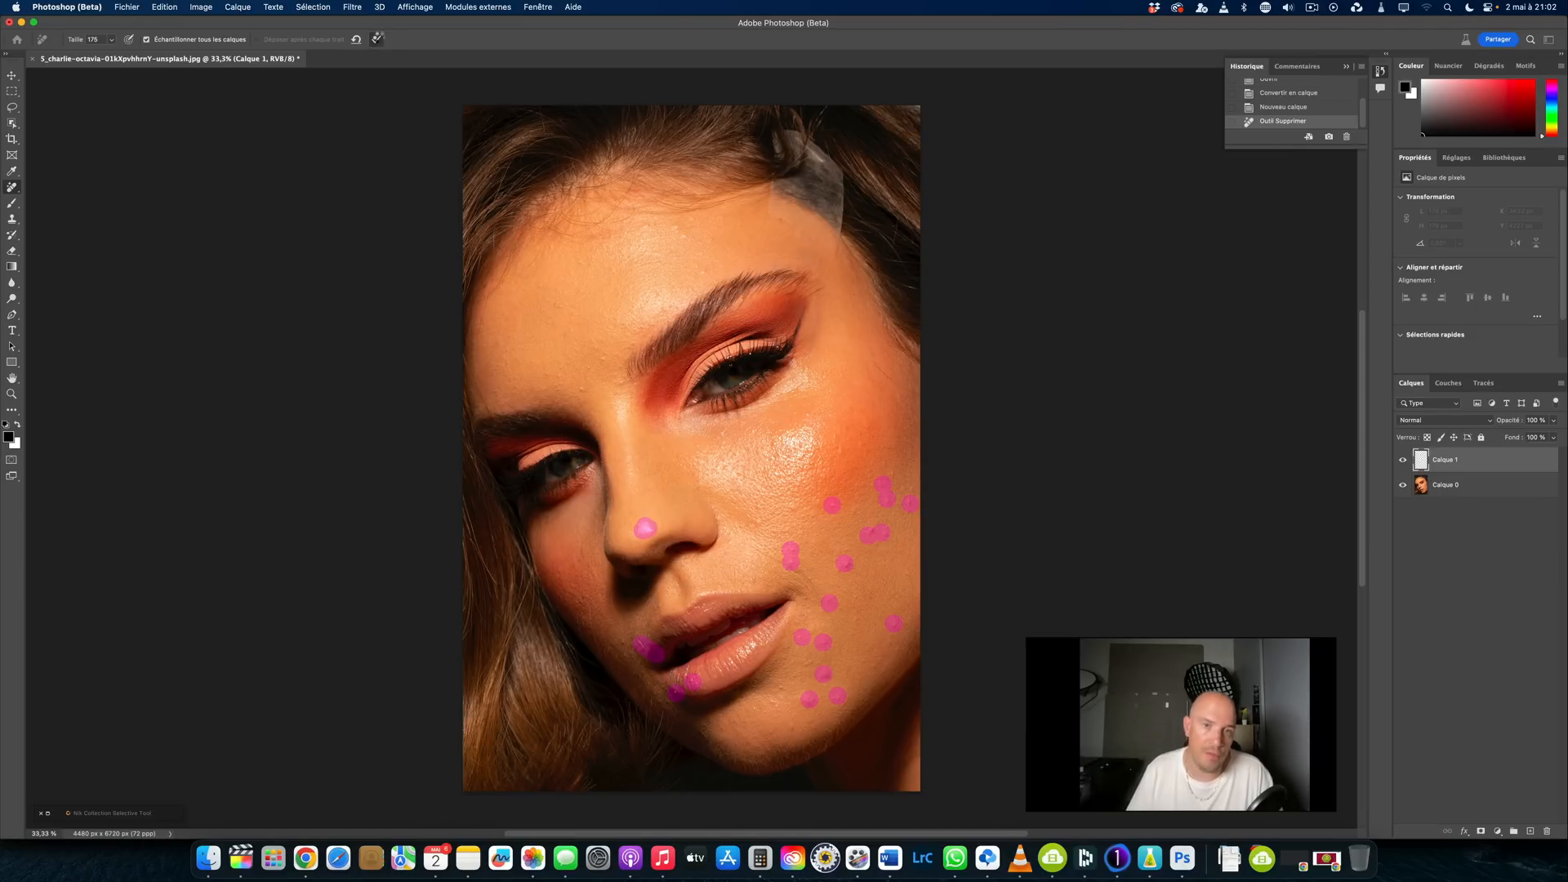
left_click(377, 40)
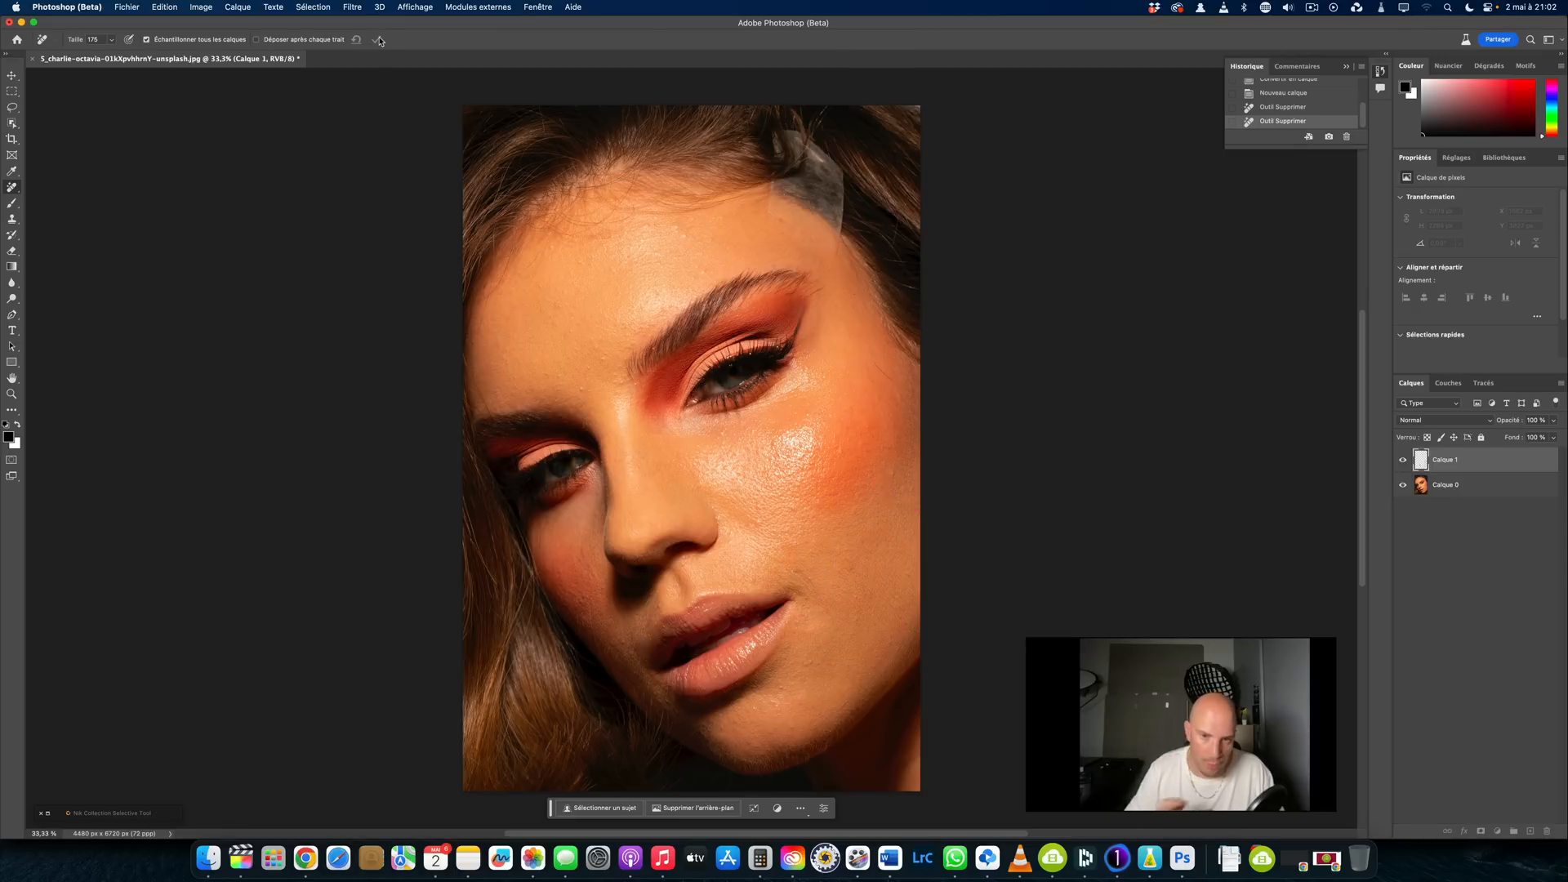
Toggle the visibility of Calque 1 to compare the face before and after the blemish removal.
left_click(1404, 463)
left_click(1404, 462)
left_click(1404, 462)
left_click(1403, 463)
left_click(1404, 462)
left_click(1403, 462)
left_click(1403, 462)
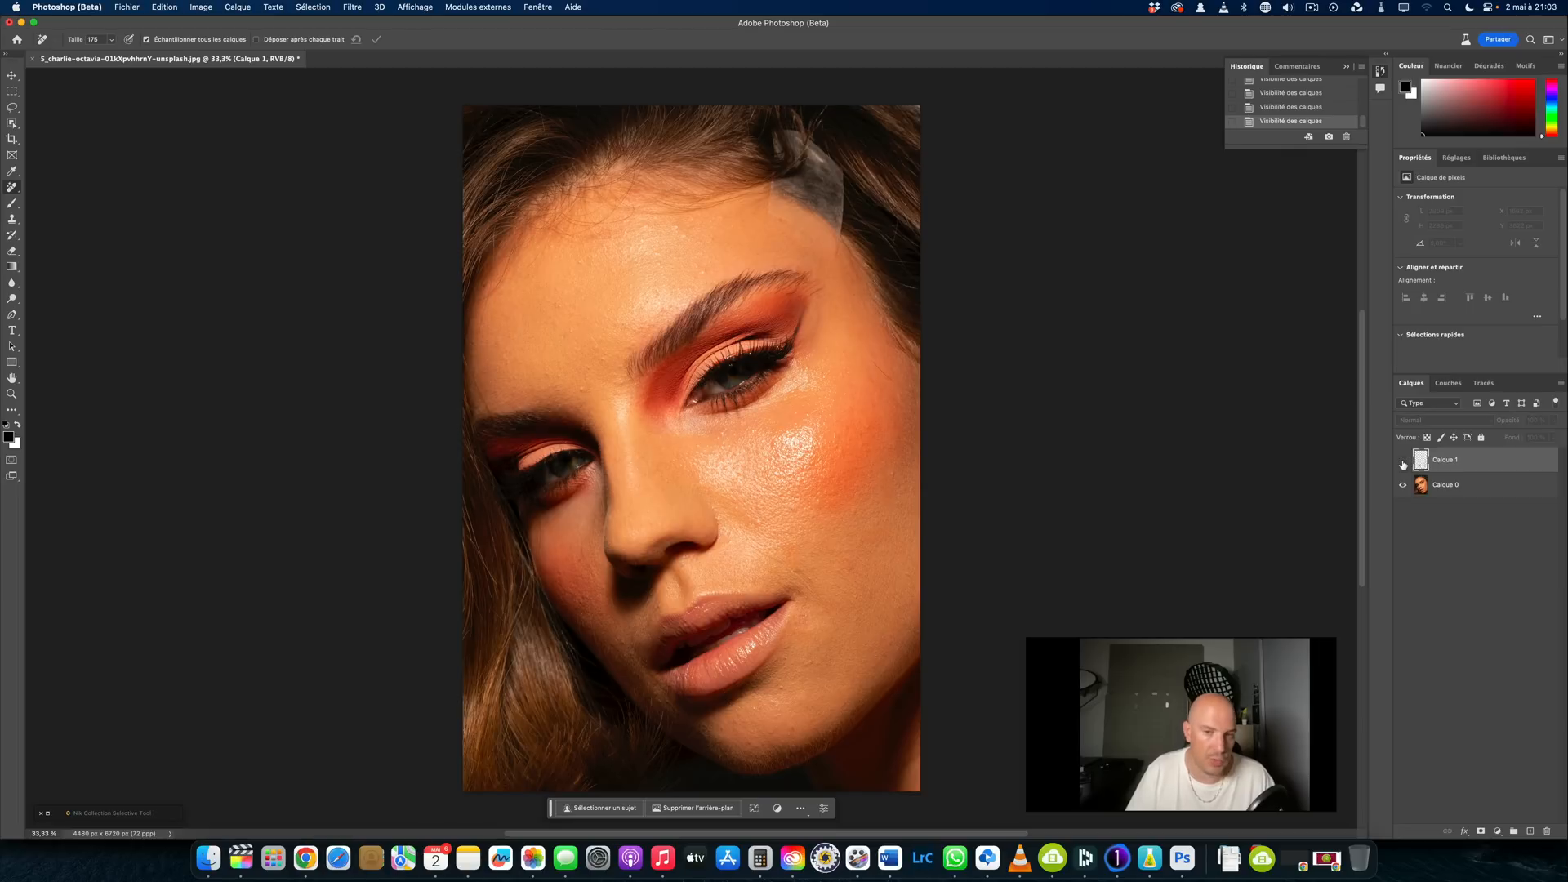
left_click(1403, 462)
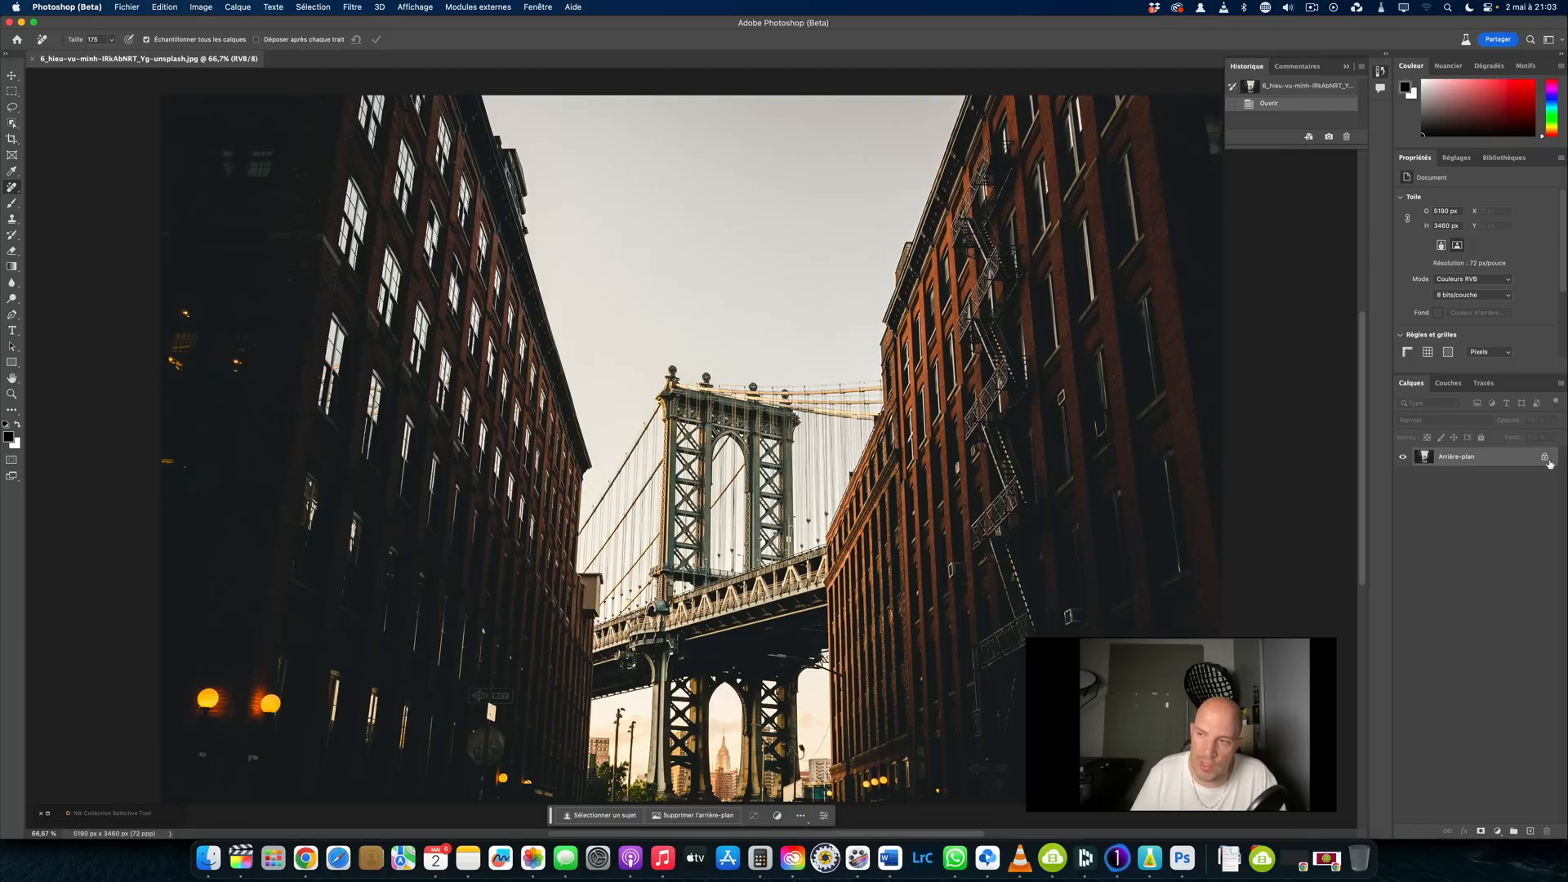
Unlock the background and, on a new empty layer, remove the white-framed window unit right of the fire escape with brush size 35.
left_click(1545, 458)
left_click(1529, 831)
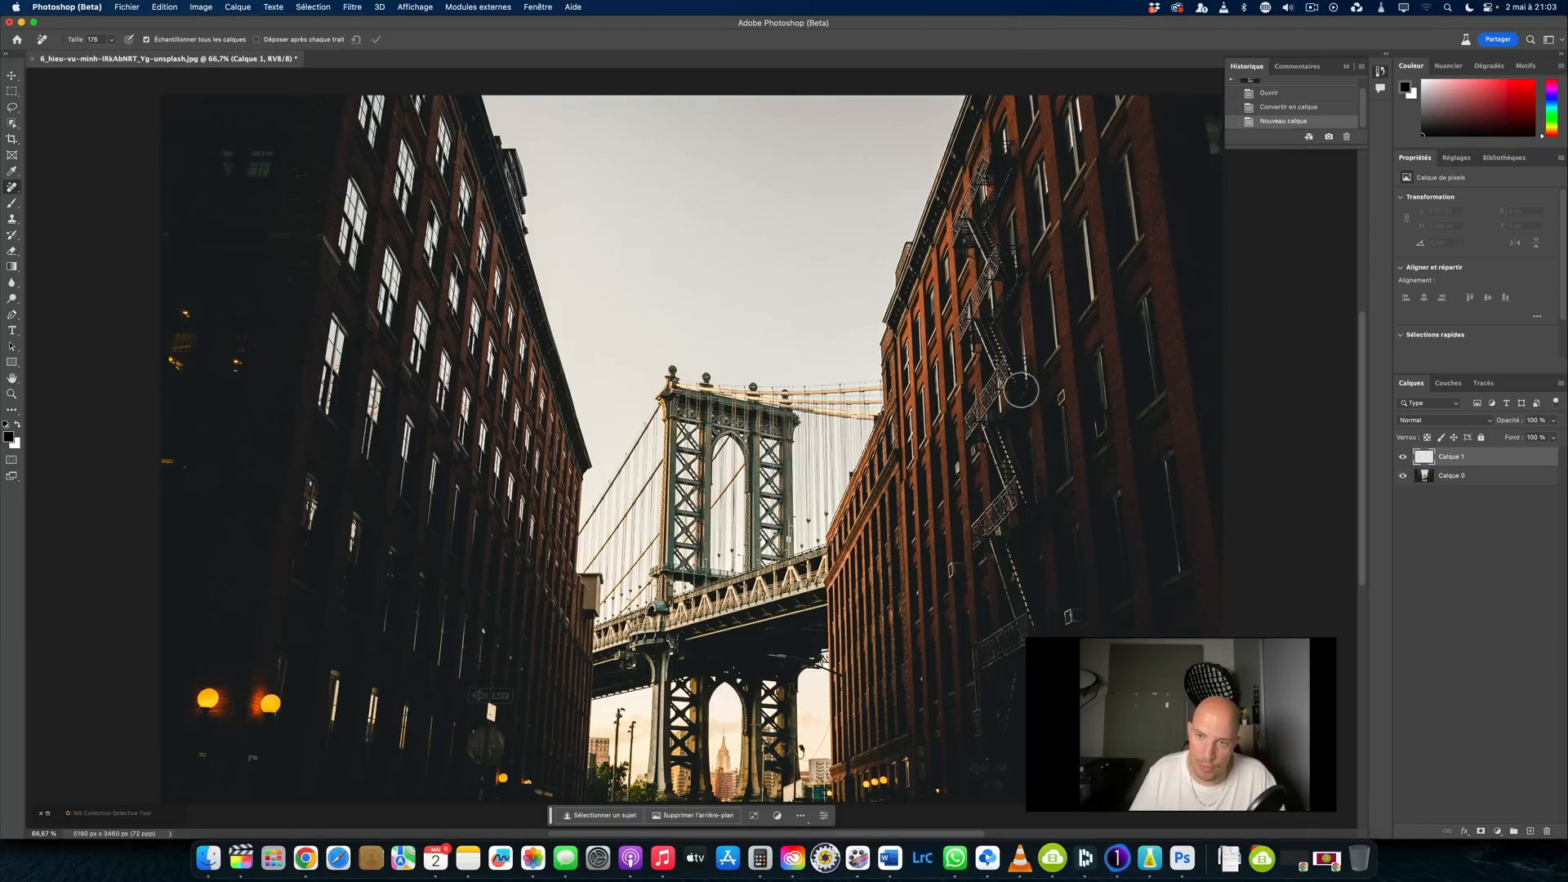
key("bracketleft")
scroll(1021, 391, "up", 10)
key("bracketleft")
key("bracketleft")
key("bracketleft")
key("bracketleft")
key("bracketleft")
key("bracketleft")
key("bracketleft")
key("bracketleft")
key("bracketleft")
key("bracketleft")
mouse_move(1095, 480)
left_mouse_down()
mouse_move(1099, 564)
mouse_move(1159, 503)
mouse_move(1140, 413)
mouse_move(1102, 439)
left_mouse_up()
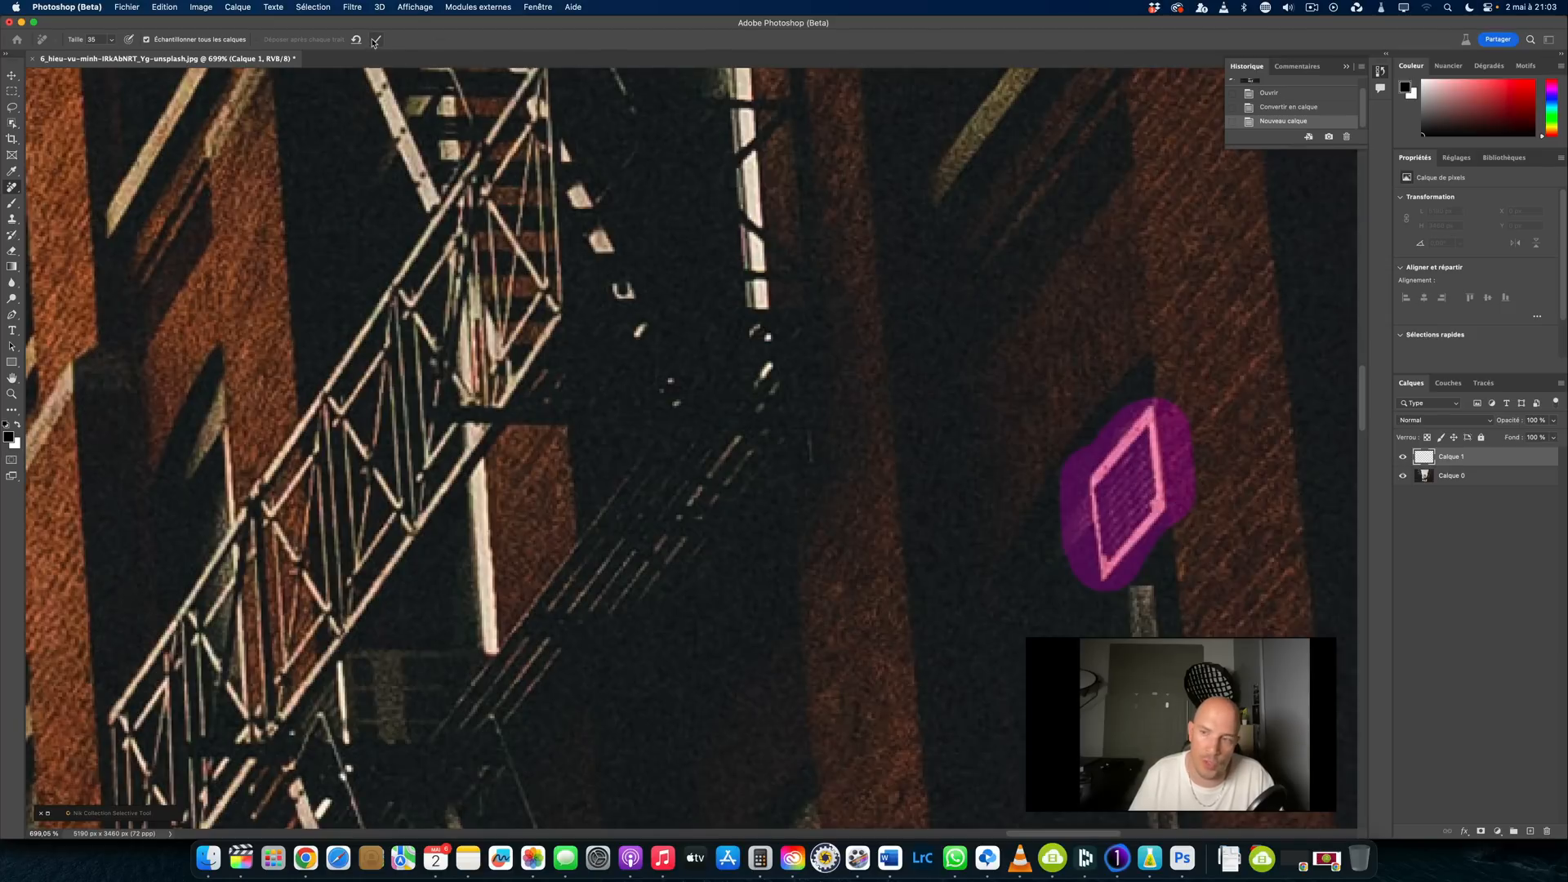
left_click(374, 42)
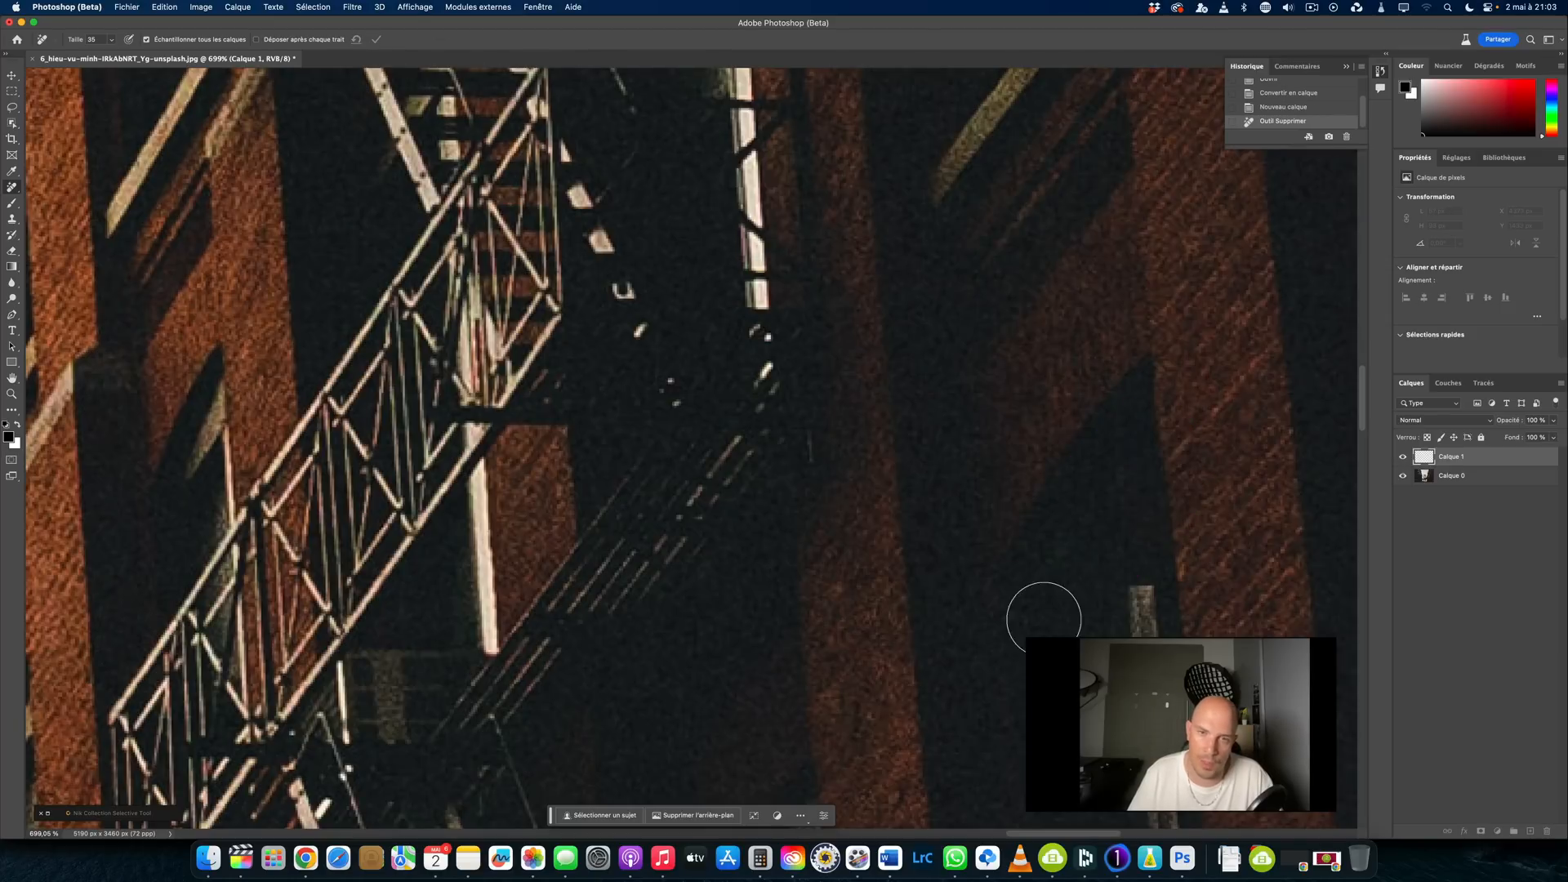
Mark the two small white-framed units left of the fire escape and the boxy window unit lower on the brick facade for removal.
scroll(1039, 615, "down", 3)
scroll(1039, 615, "down", 3)
left_click_drag(1039, 615, 935, 295)
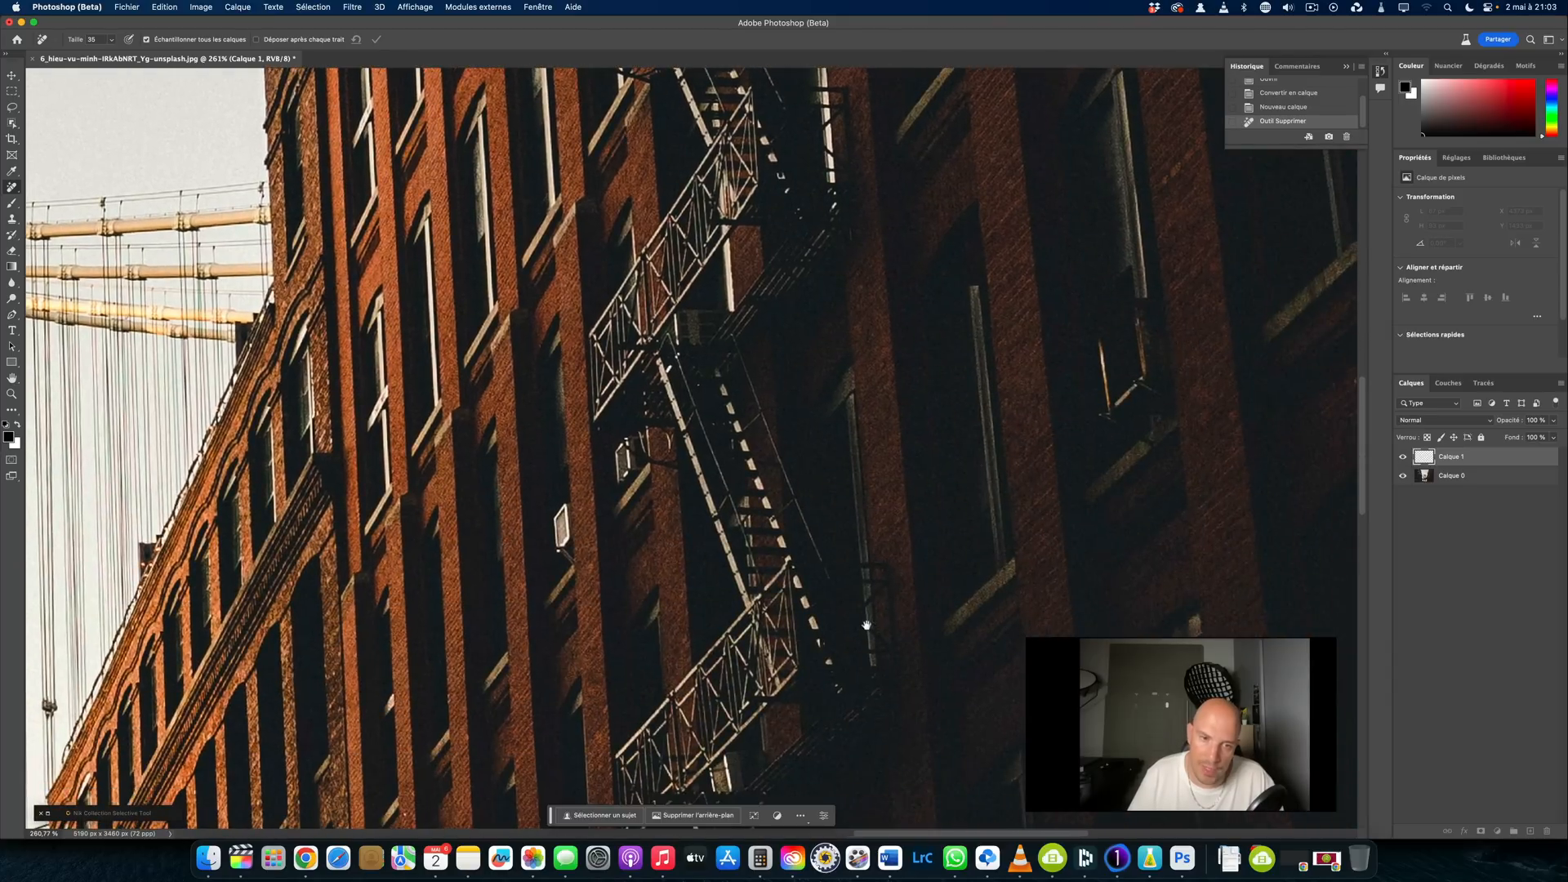
scroll(570, 535, "up", 8)
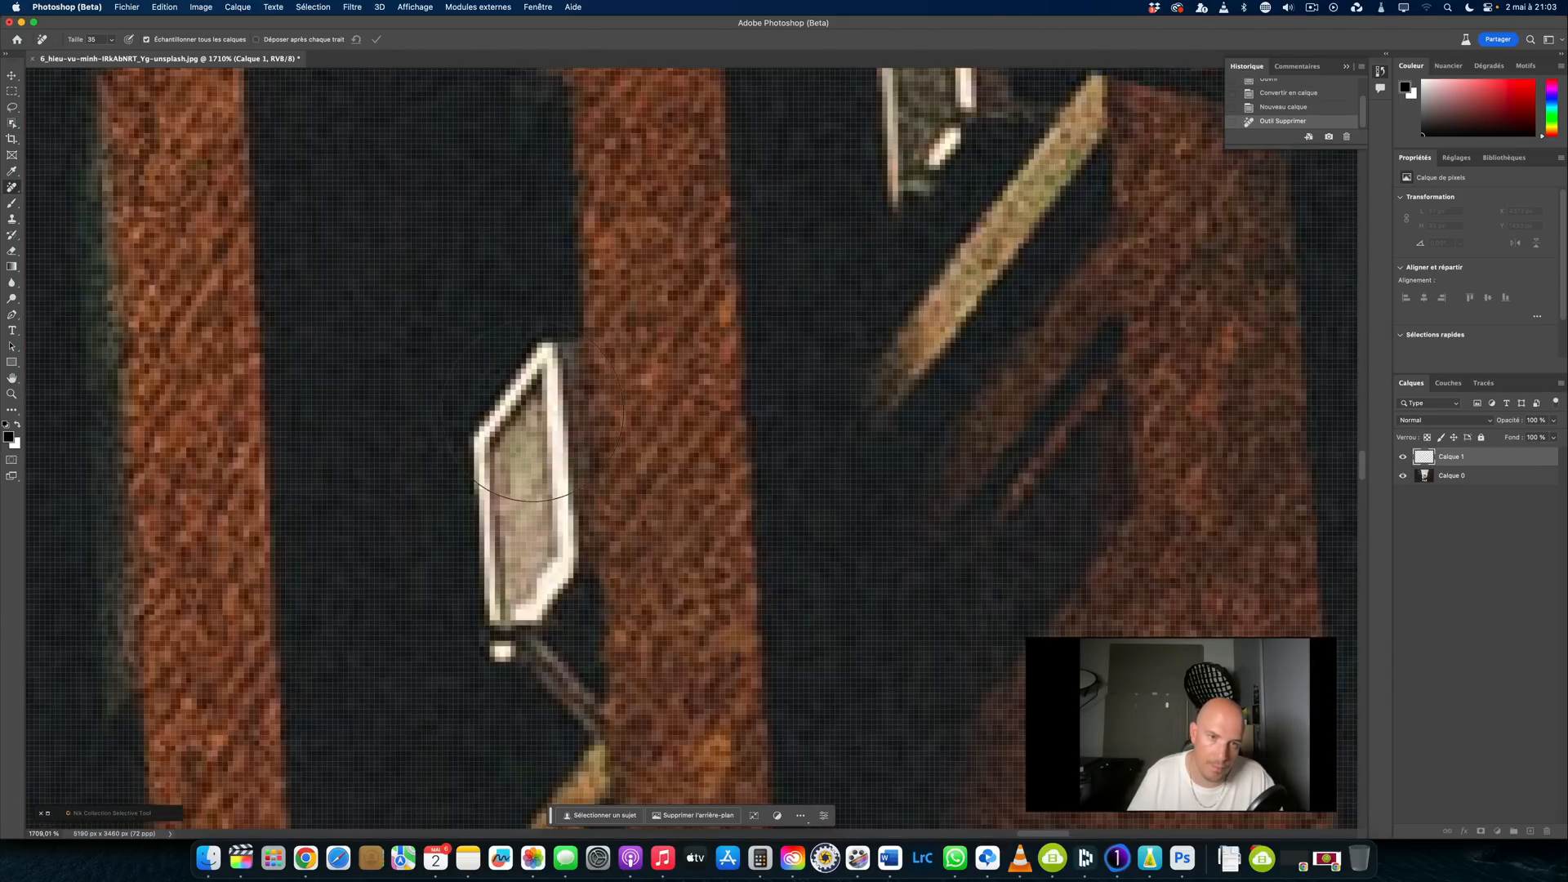
left_click_drag(564, 506, 563, 555)
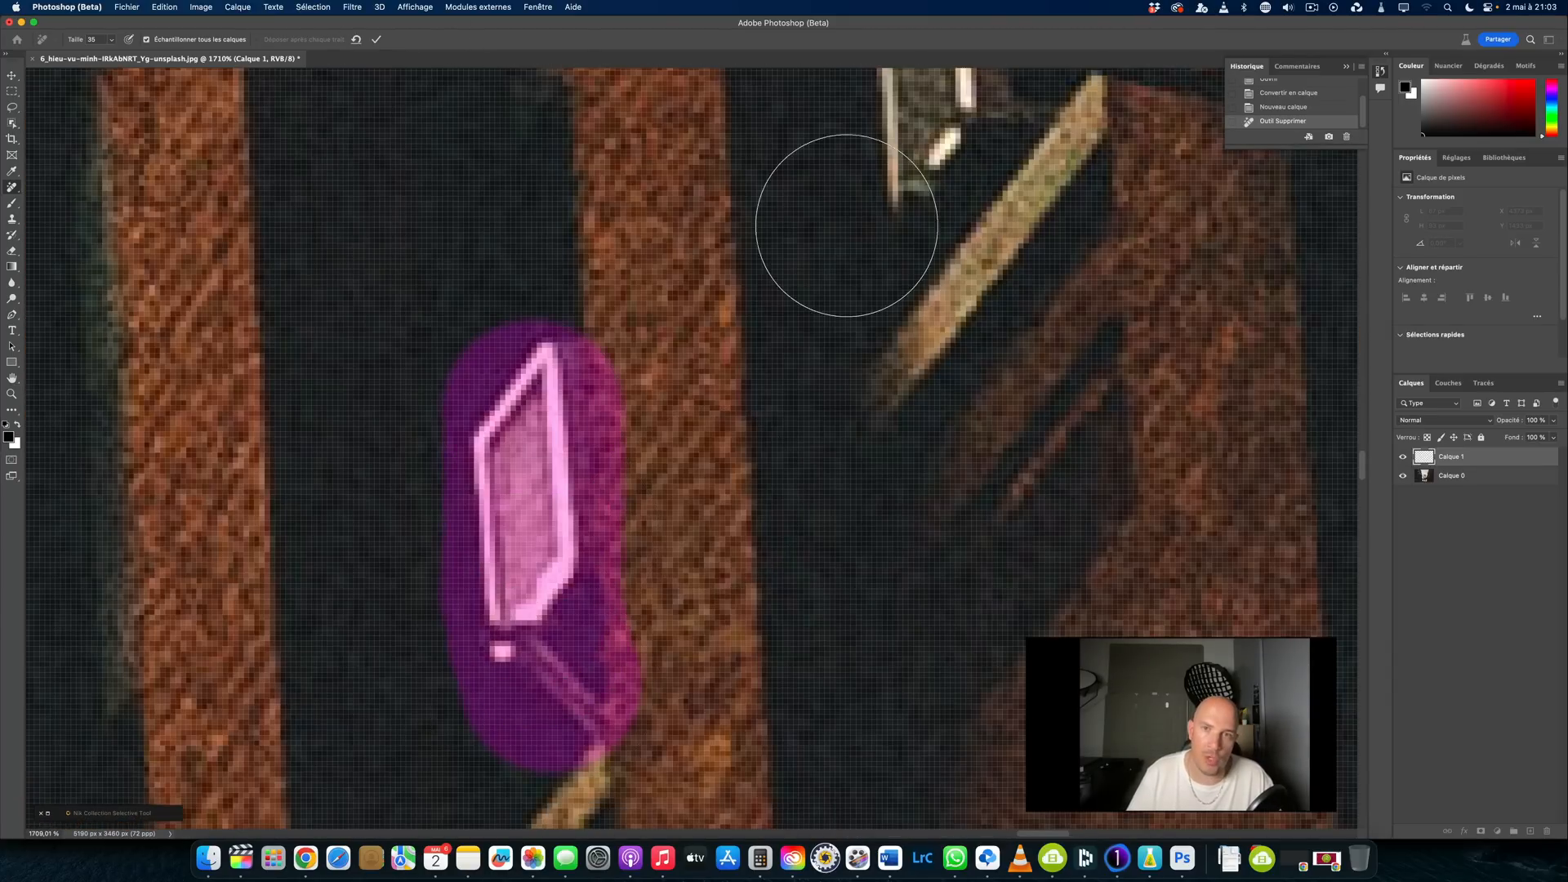
scroll(855, 246, "down", 10)
left_click_drag(863, 229, 888, 216)
mouse_move(842, 546)
left_mouse_down()
mouse_move(792, 572)
mouse_move(820, 594)
mouse_move(837, 561)
mouse_move(816, 560)
mouse_move(829, 567)
left_mouse_up()
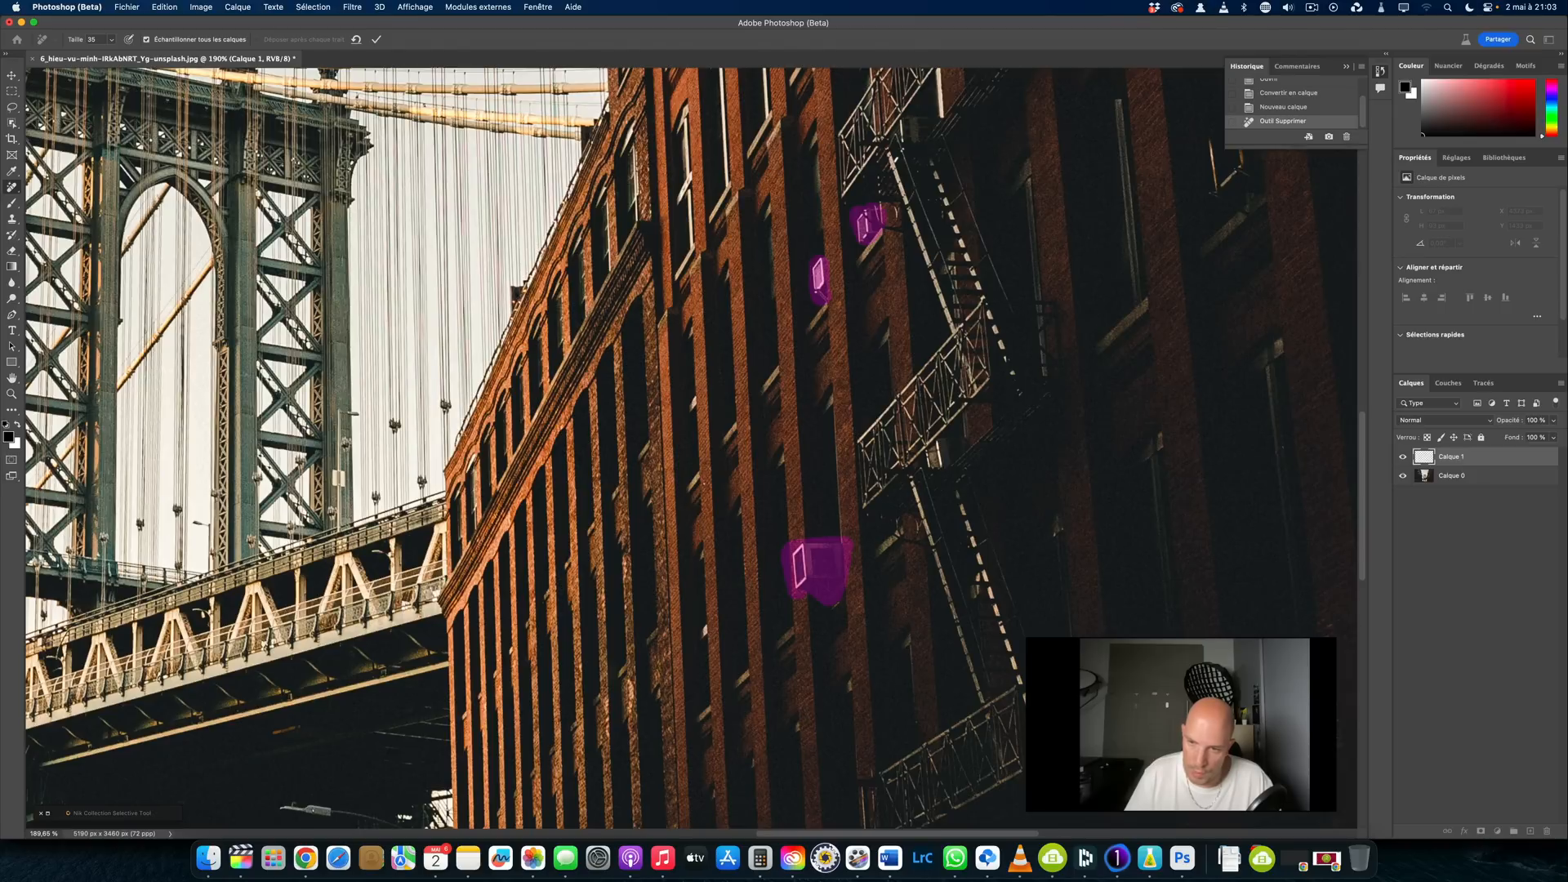
Mark the remaining unit right of the fire escape and the white panel under the ONE WAY sign, and apply the removal to all marks.
mouse_move(787, 326)
left_mouse_down()
mouse_move(776, 613)
mouse_move(657, 796)
left_mouse_up()
left_click_drag(1071, 301, 574, 644)
left_click_drag(600, 588, 1018, 260)
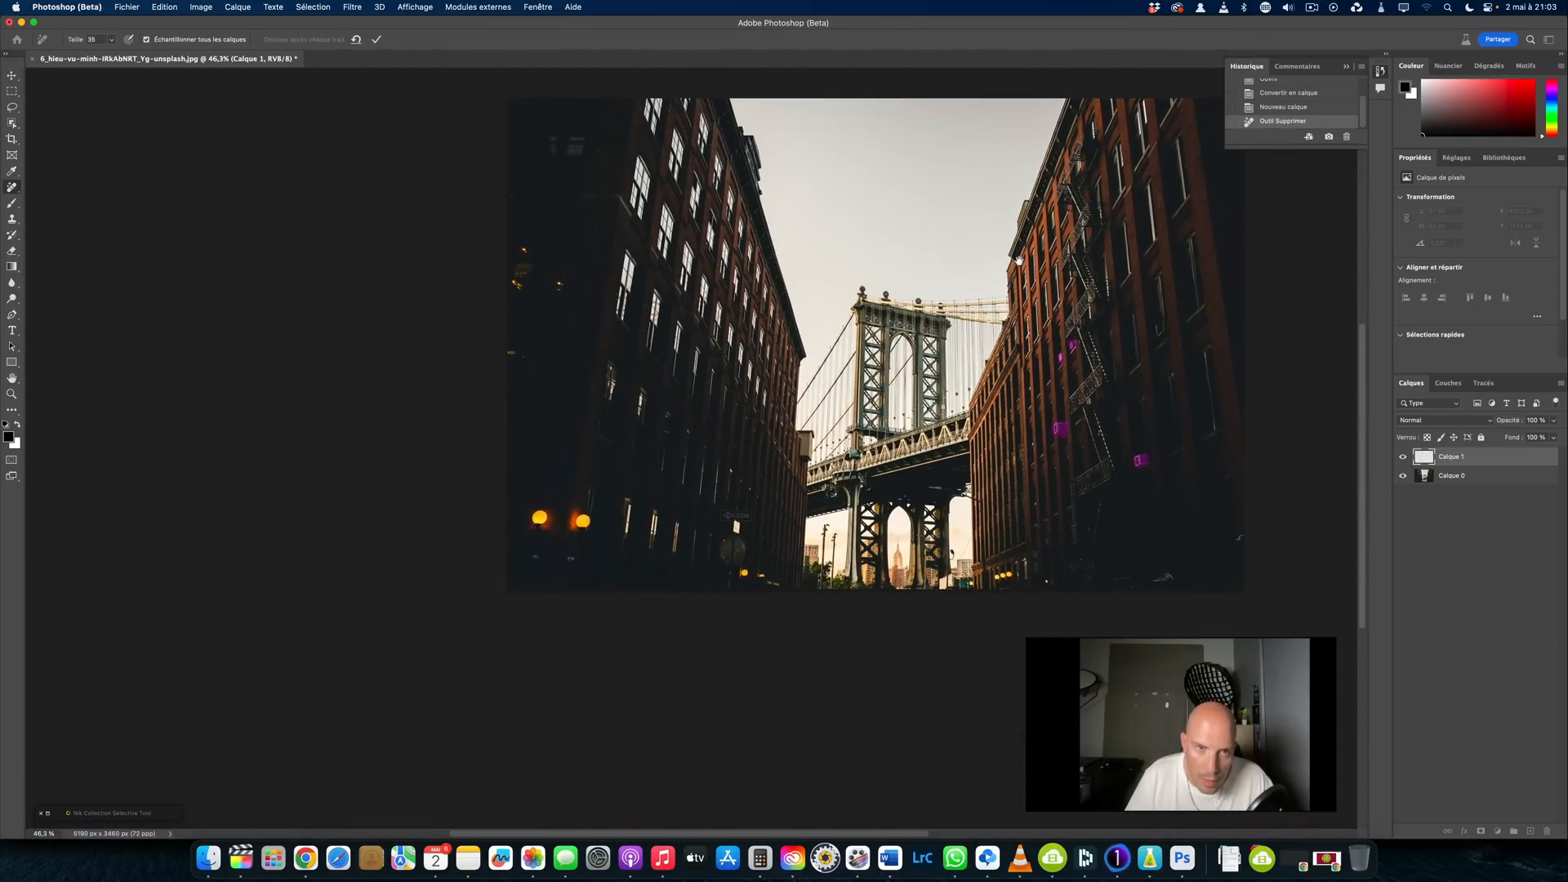
scroll(739, 529, "up", 8)
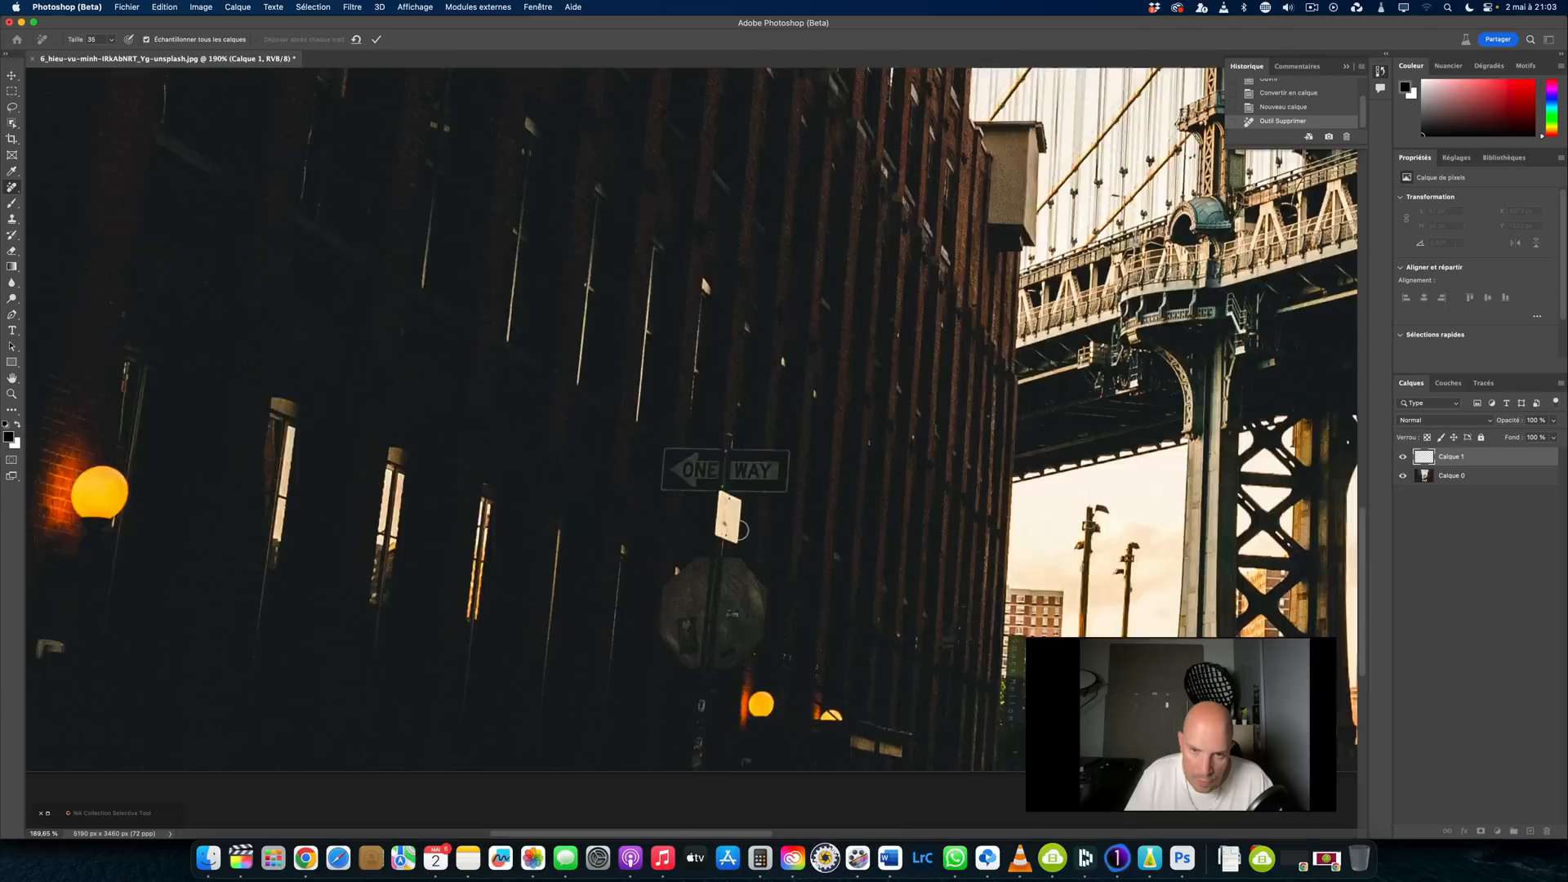
mouse_move(718, 485)
left_mouse_down()
mouse_move(724, 535)
mouse_move(722, 484)
left_mouse_up()
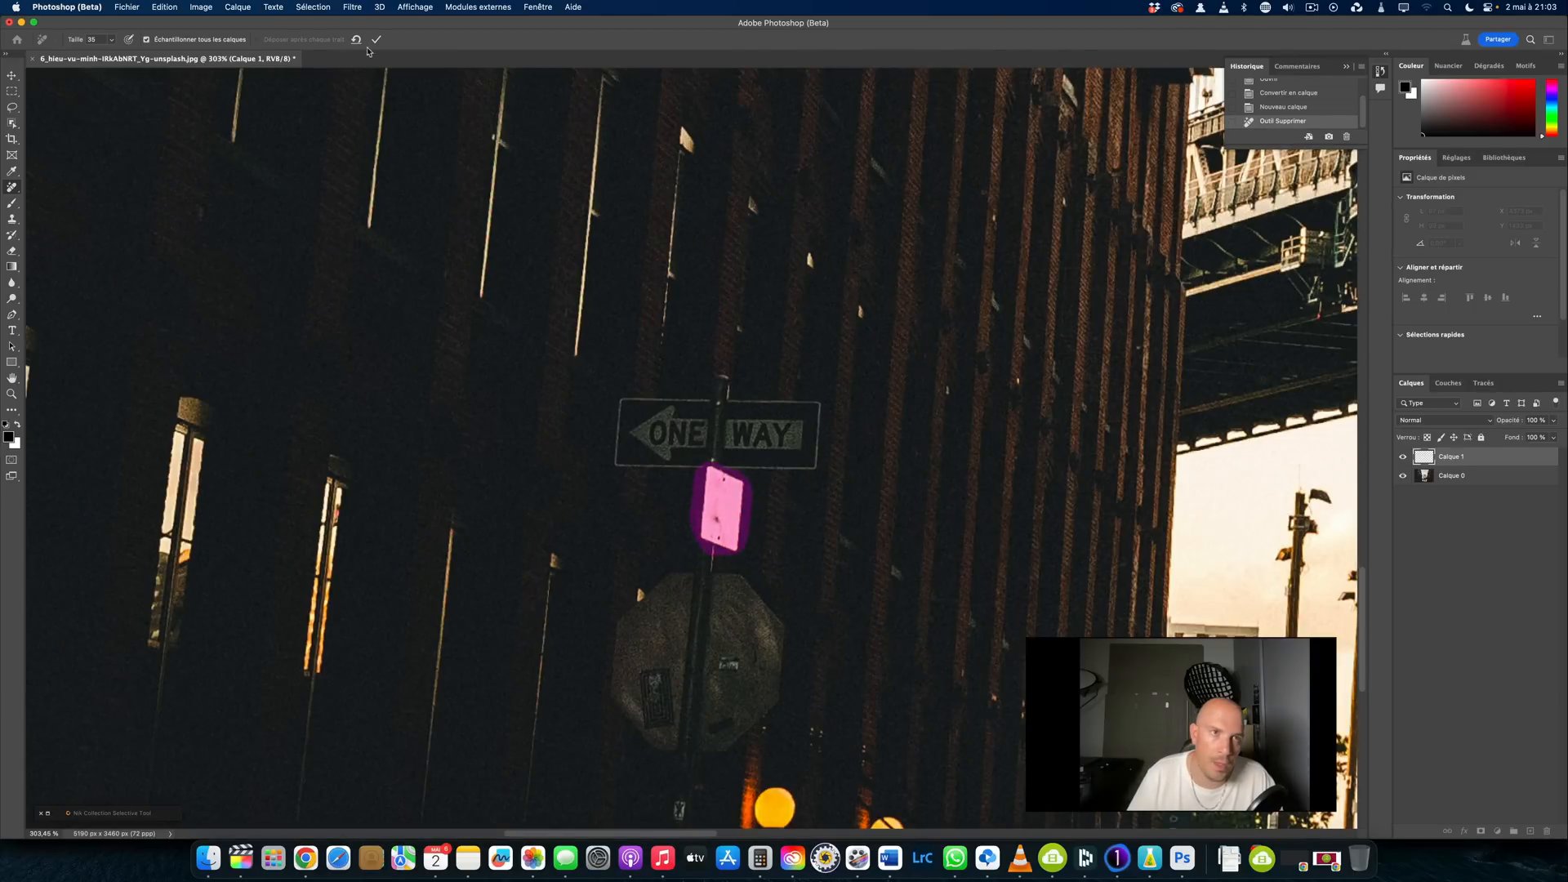
left_click(377, 38)
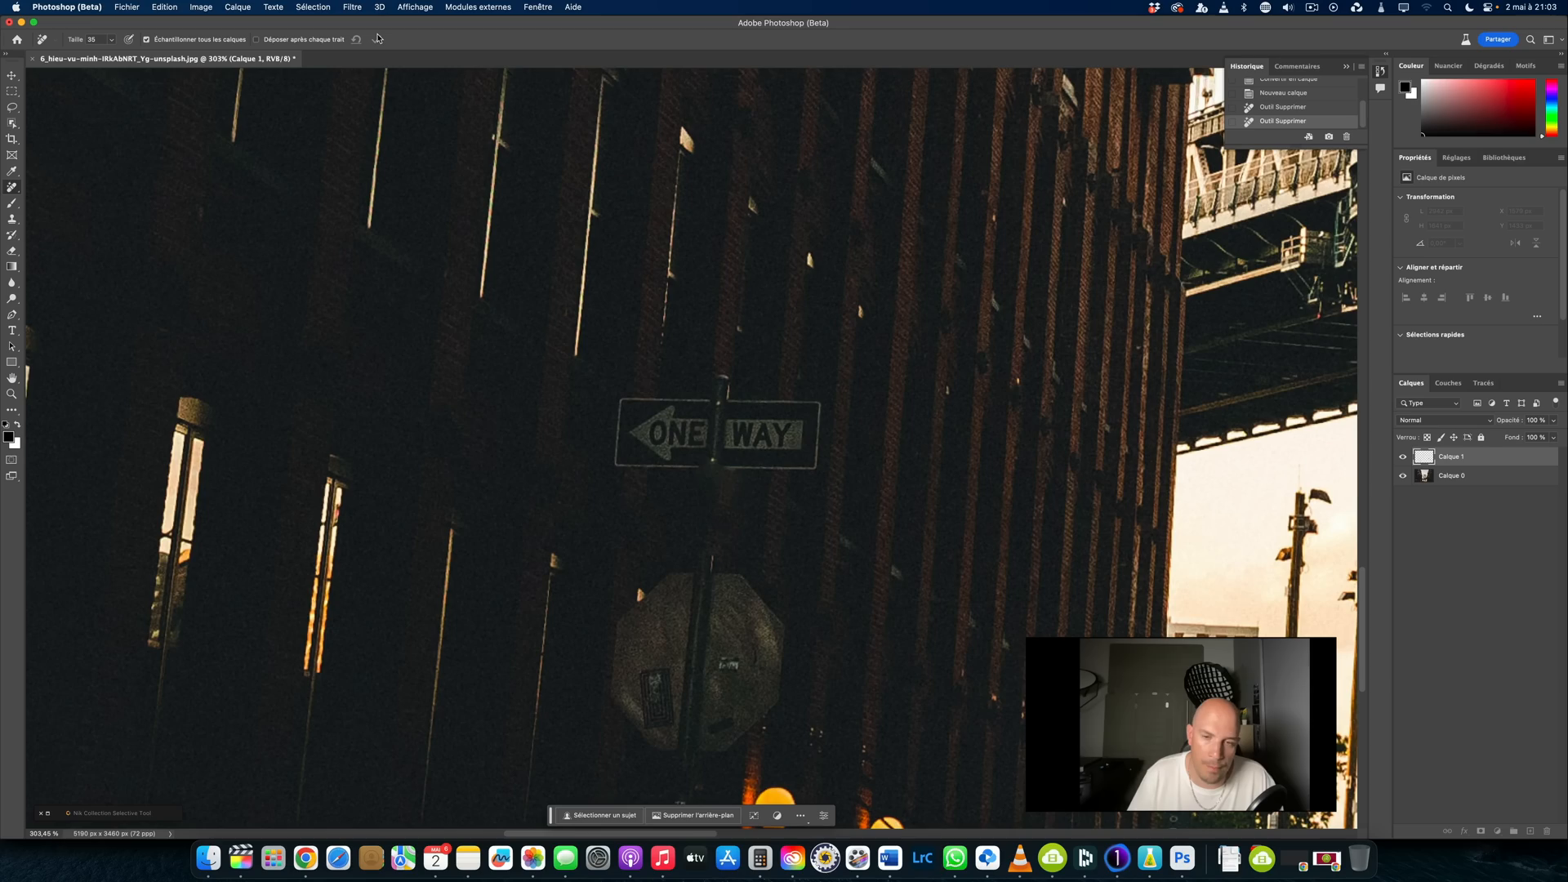
Toggle the visibility of Calque 1 to compare the whole street scene before and after the removals.
left_click_drag(900, 502, 661, 417)
scroll(677, 417, "down", 5)
left_click_drag(1004, 191, 916, 366)
left_click(1403, 457)
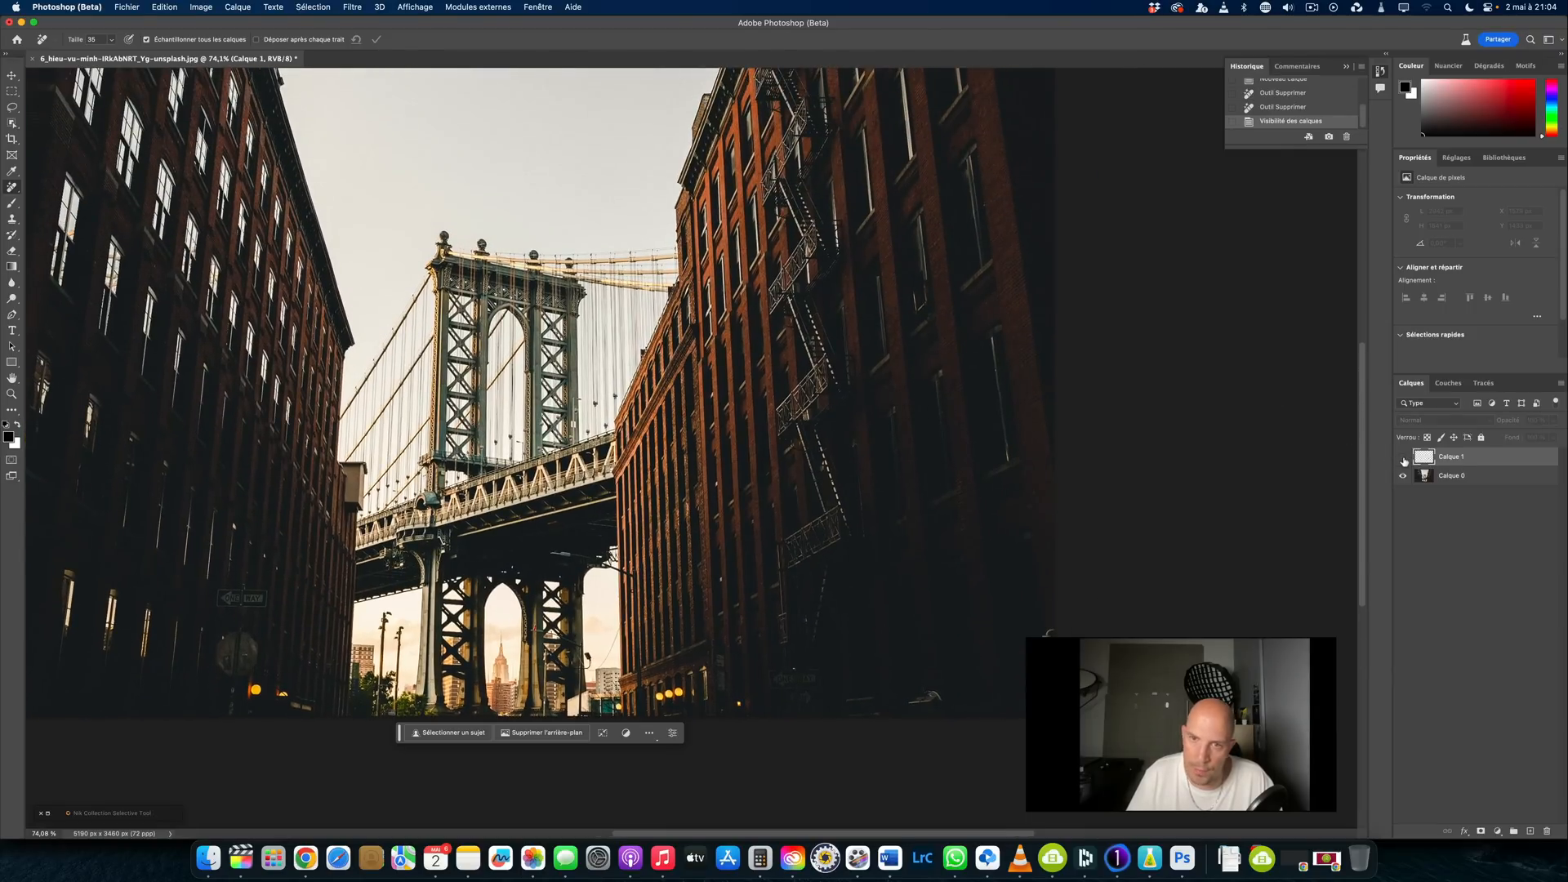
left_click(1403, 457)
left_click(1404, 458)
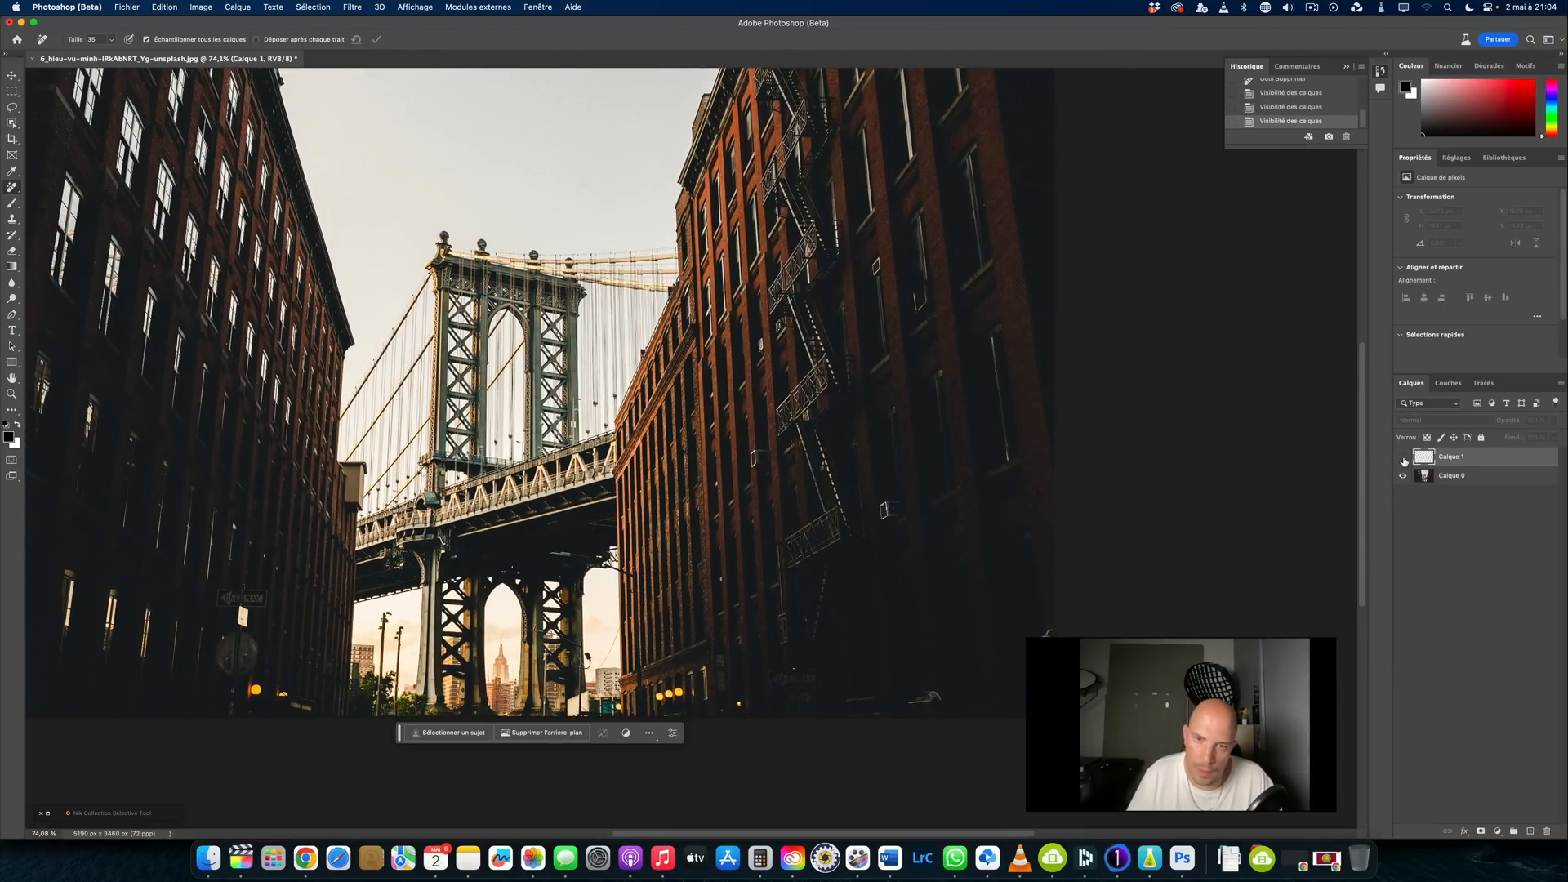
Compare the boxy window unit's area up close with Calque 1 shown and hidden, leaving the layer hidden.
scroll(781, 503, "up", 8)
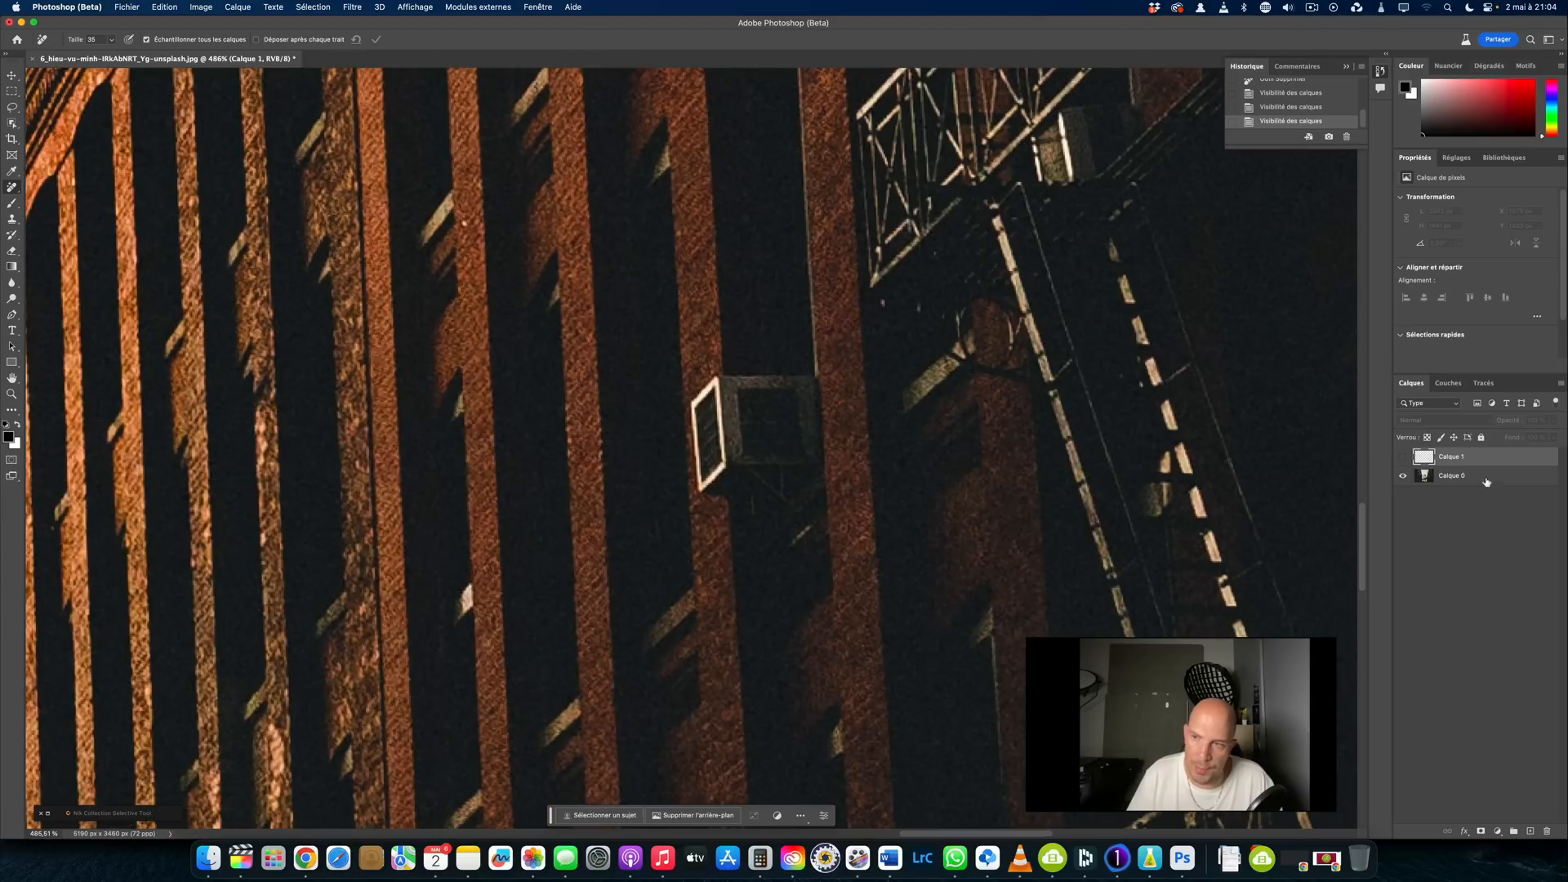
left_click(1402, 458)
left_click(1403, 458)
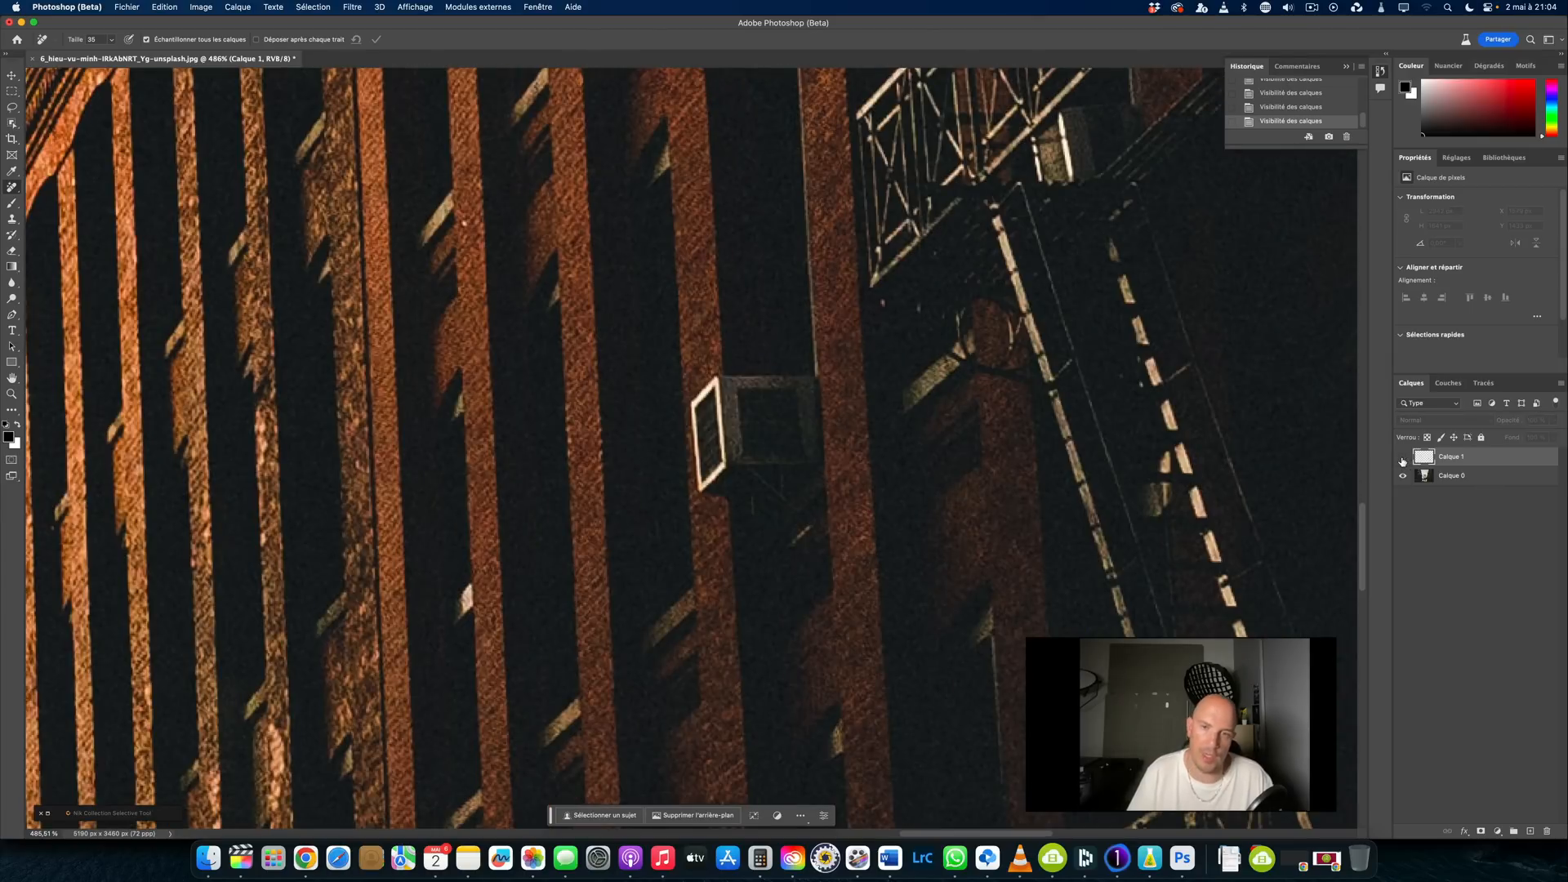
left_click(1403, 458)
left_click(1403, 458)
left_click(1403, 458)
left_click(1404, 459)
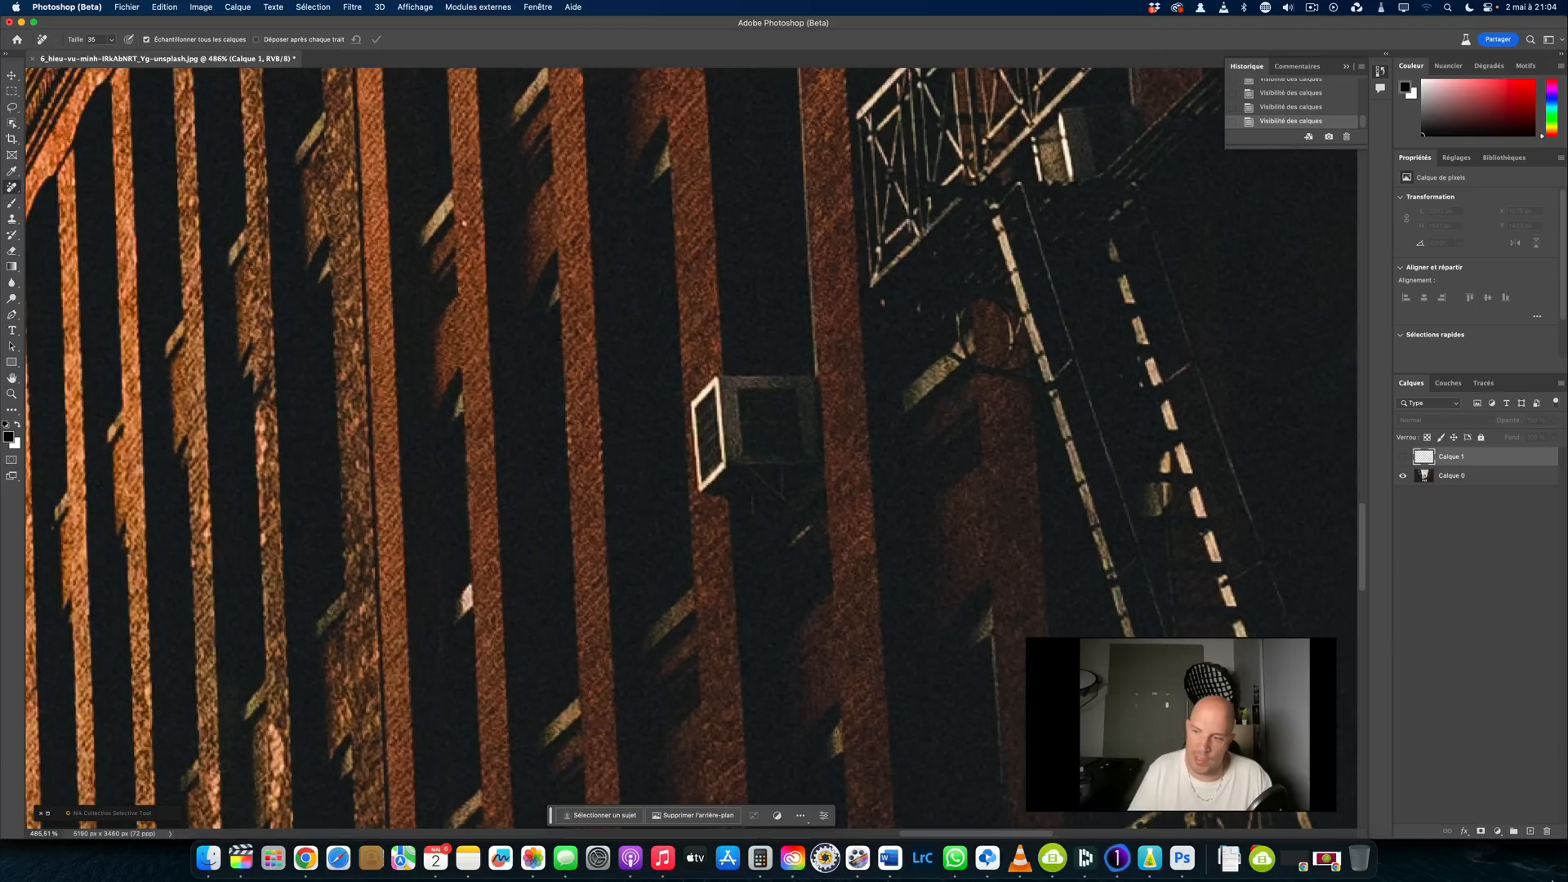
On a new layer, try to remove the boxy window unit with the Correcteur localisé tool at brush size 45.
left_click(1529, 831)
right_click(11, 187)
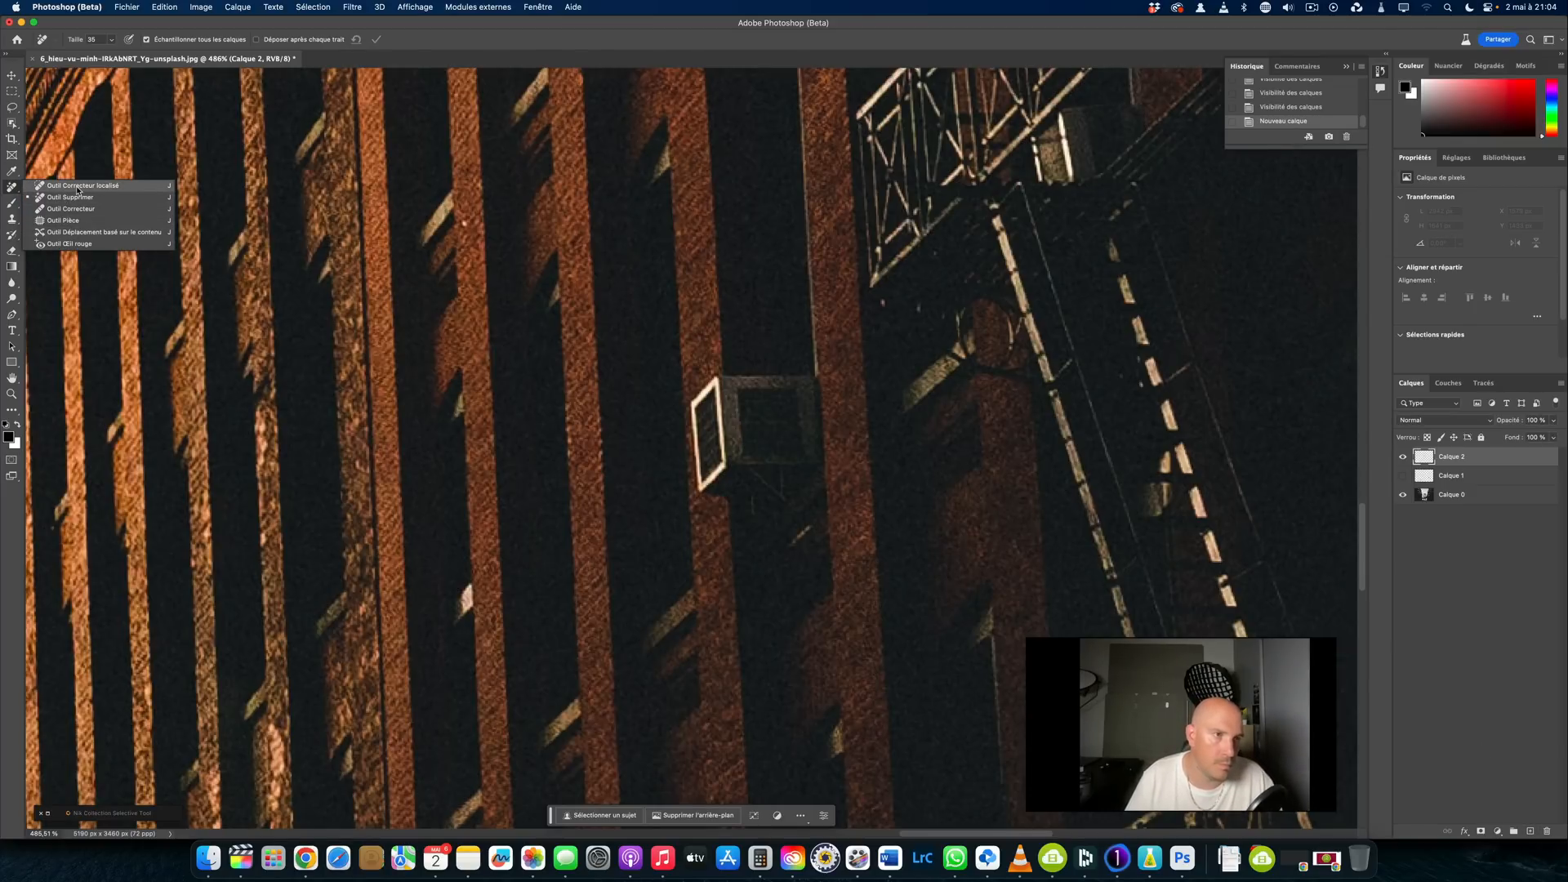
left_click(78, 186)
key("bracketleft")
key("bracketleft")
key("bracketleft")
key("bracketleft")
key("bracketleft")
key("bracketleft")
mouse_move(804, 385)
left_mouse_down()
mouse_move(719, 392)
mouse_move(708, 453)
mouse_move(770, 502)
mouse_move(811, 481)
mouse_move(809, 420)
mouse_move(755, 432)
mouse_move(770, 443)
mouse_move(805, 417)
left_mouse_up()
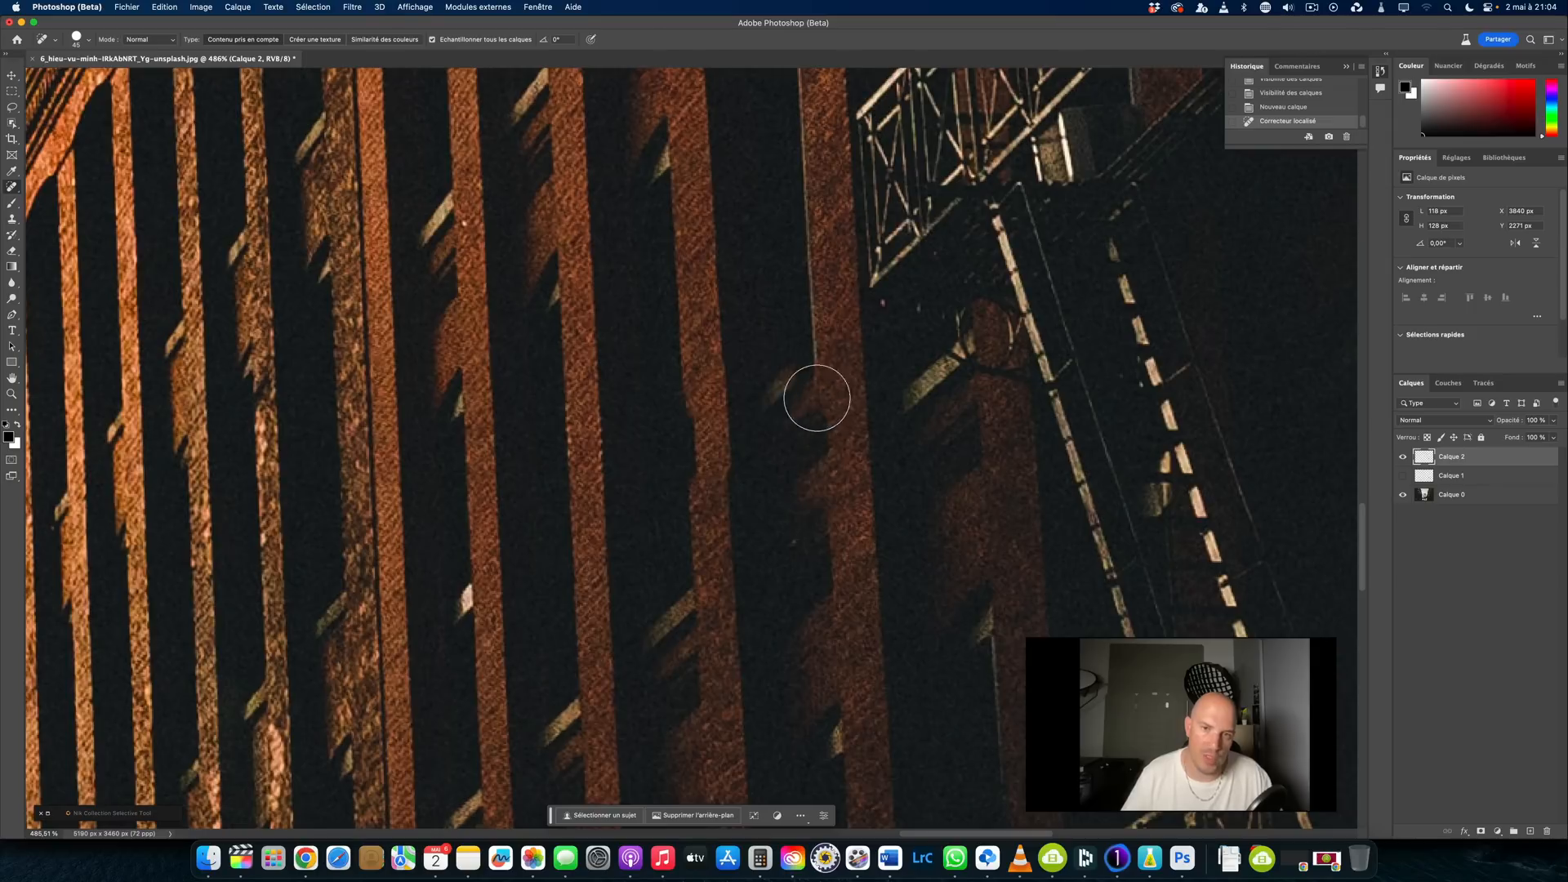
key("super+z")
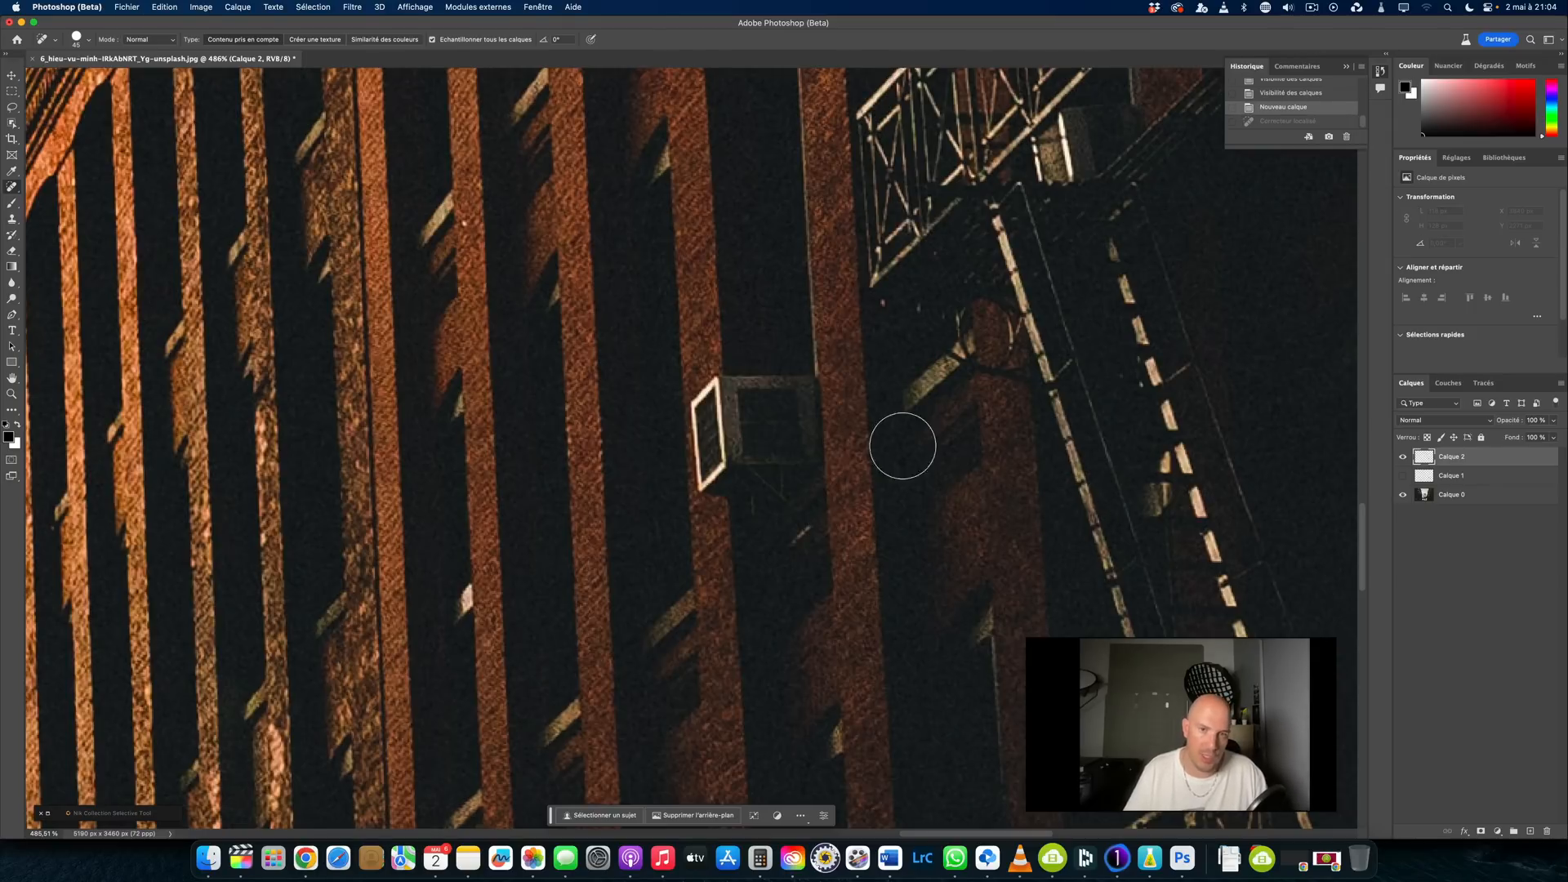
mouse_move(723, 404)
left_mouse_down()
mouse_move(711, 480)
mouse_move(762, 496)
mouse_move(799, 485)
mouse_move(807, 418)
mouse_move(759, 401)
mouse_move(774, 456)
left_mouse_up()
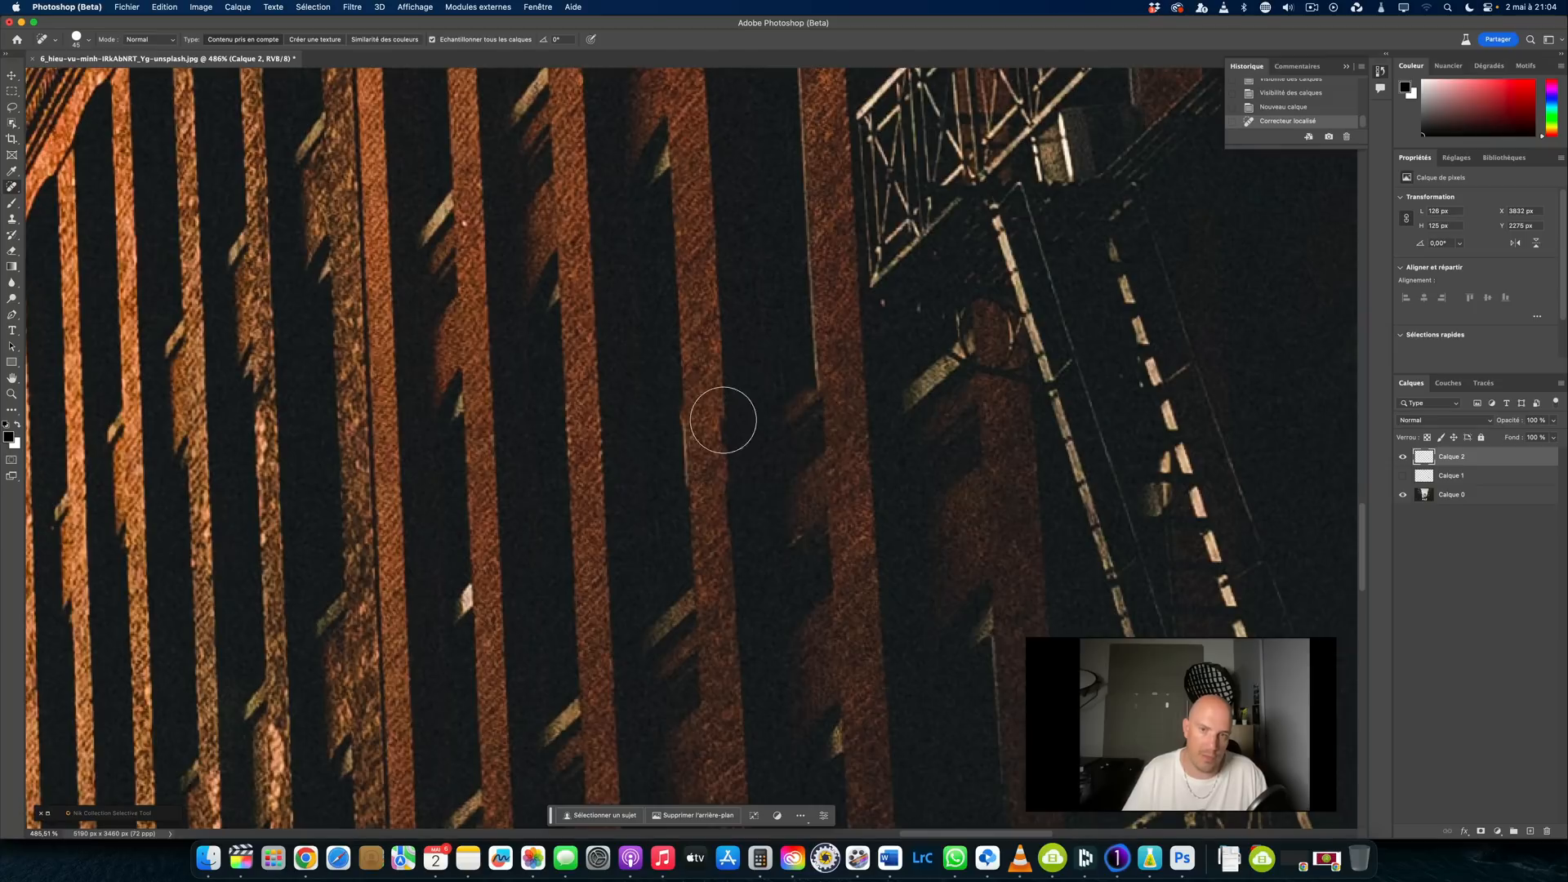
key("super+z")
Hide Calque 2 and show Calque 1 to examine the Remove tool's version of the facade.
left_click(1402, 458)
left_click(1402, 476)
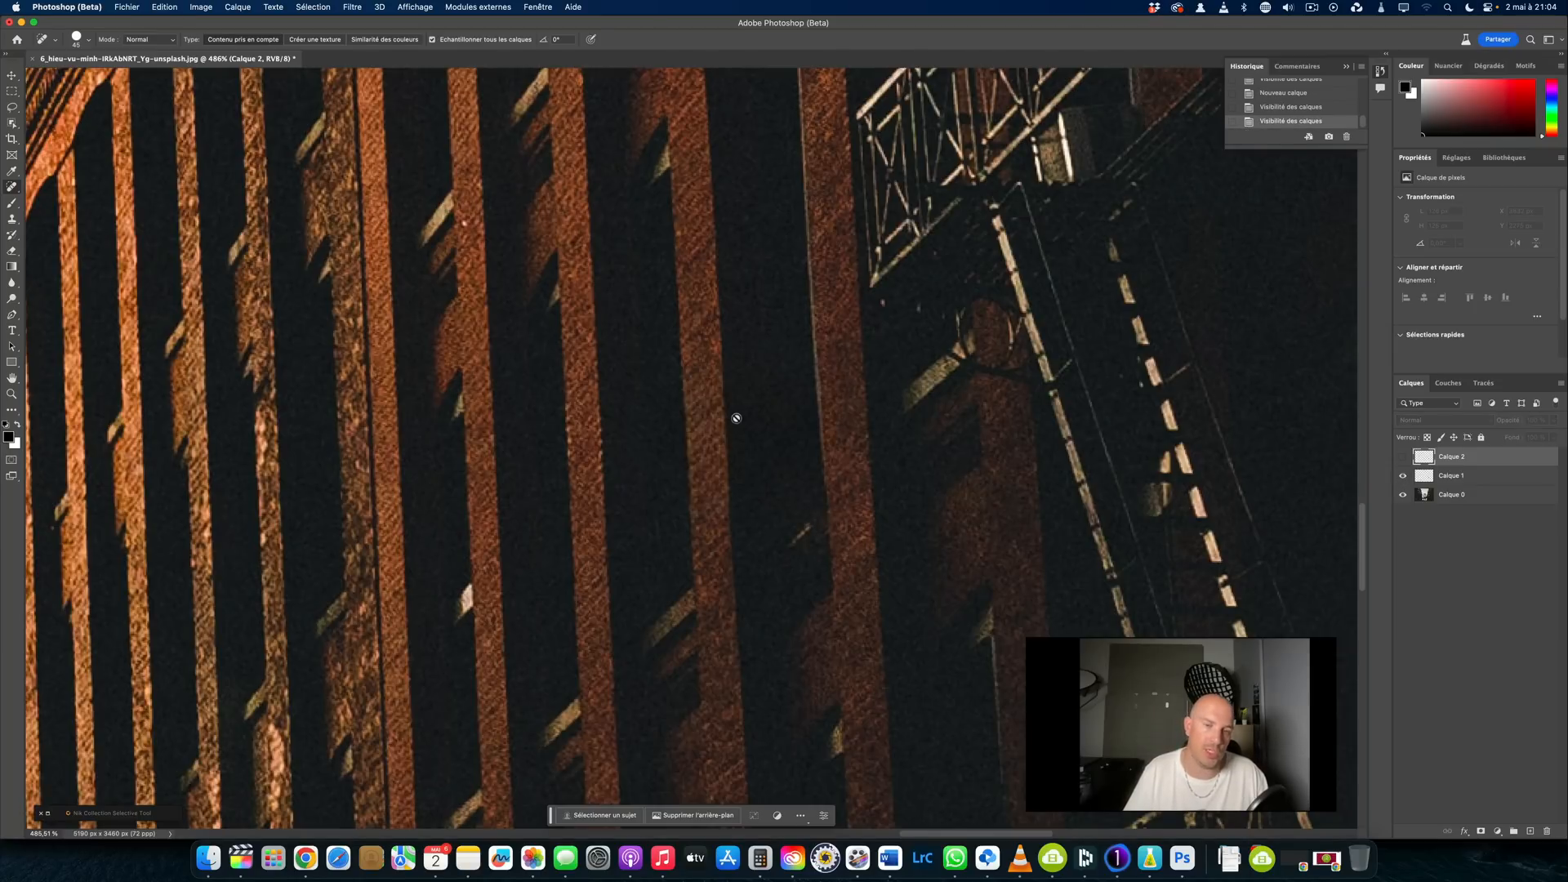
scroll(735, 418, "down", 5)
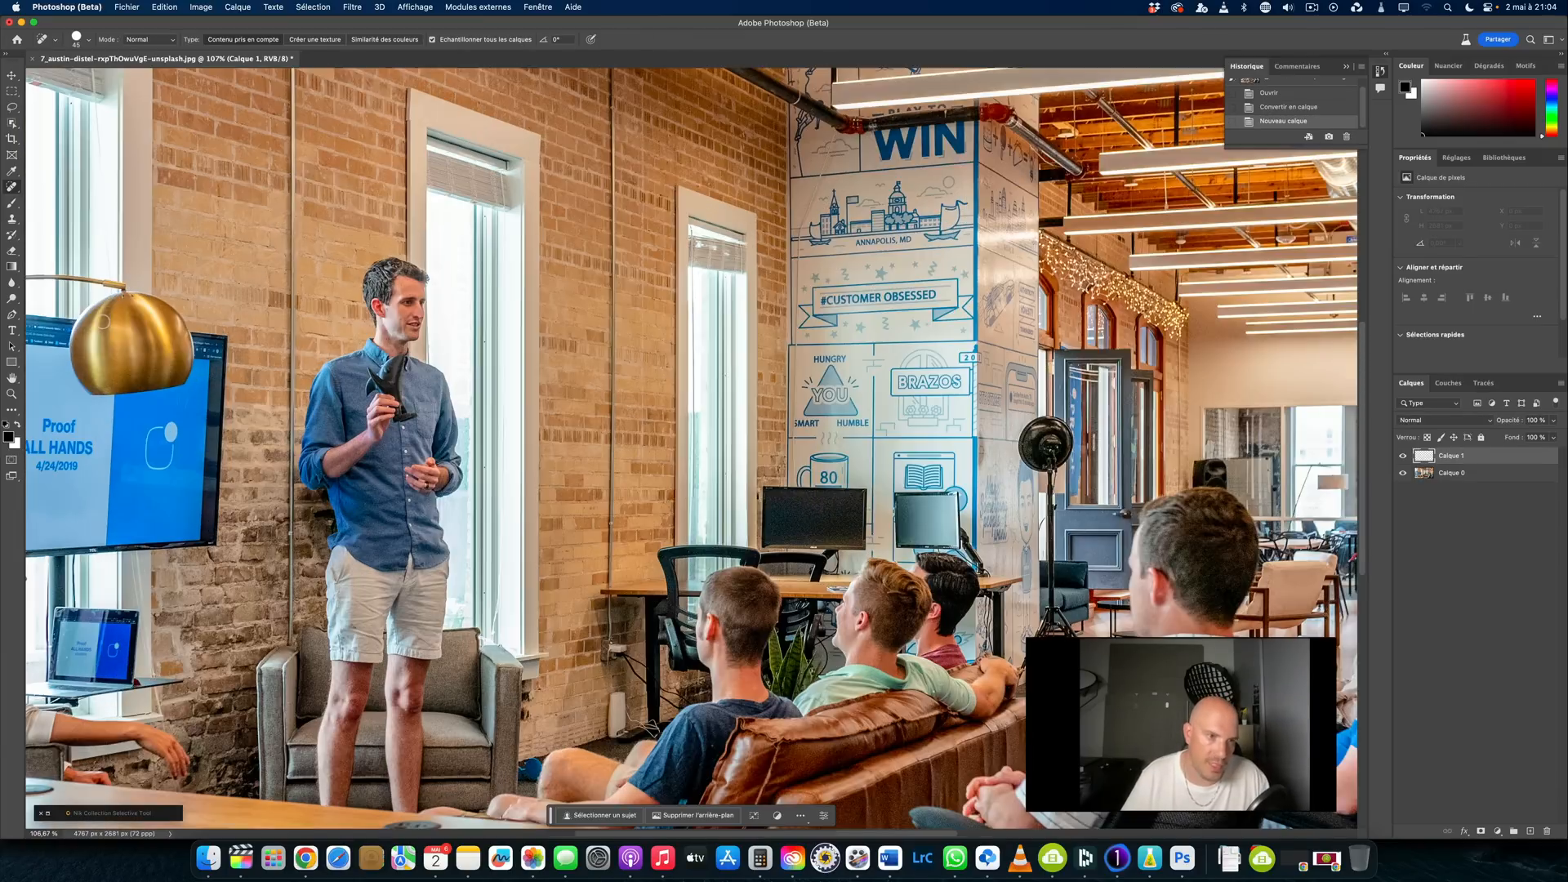
In the office photo, remove the curved arm of the gold lamp in front of the window with the Correcteur localisé tool.
scroll(103, 324, "left", 10)
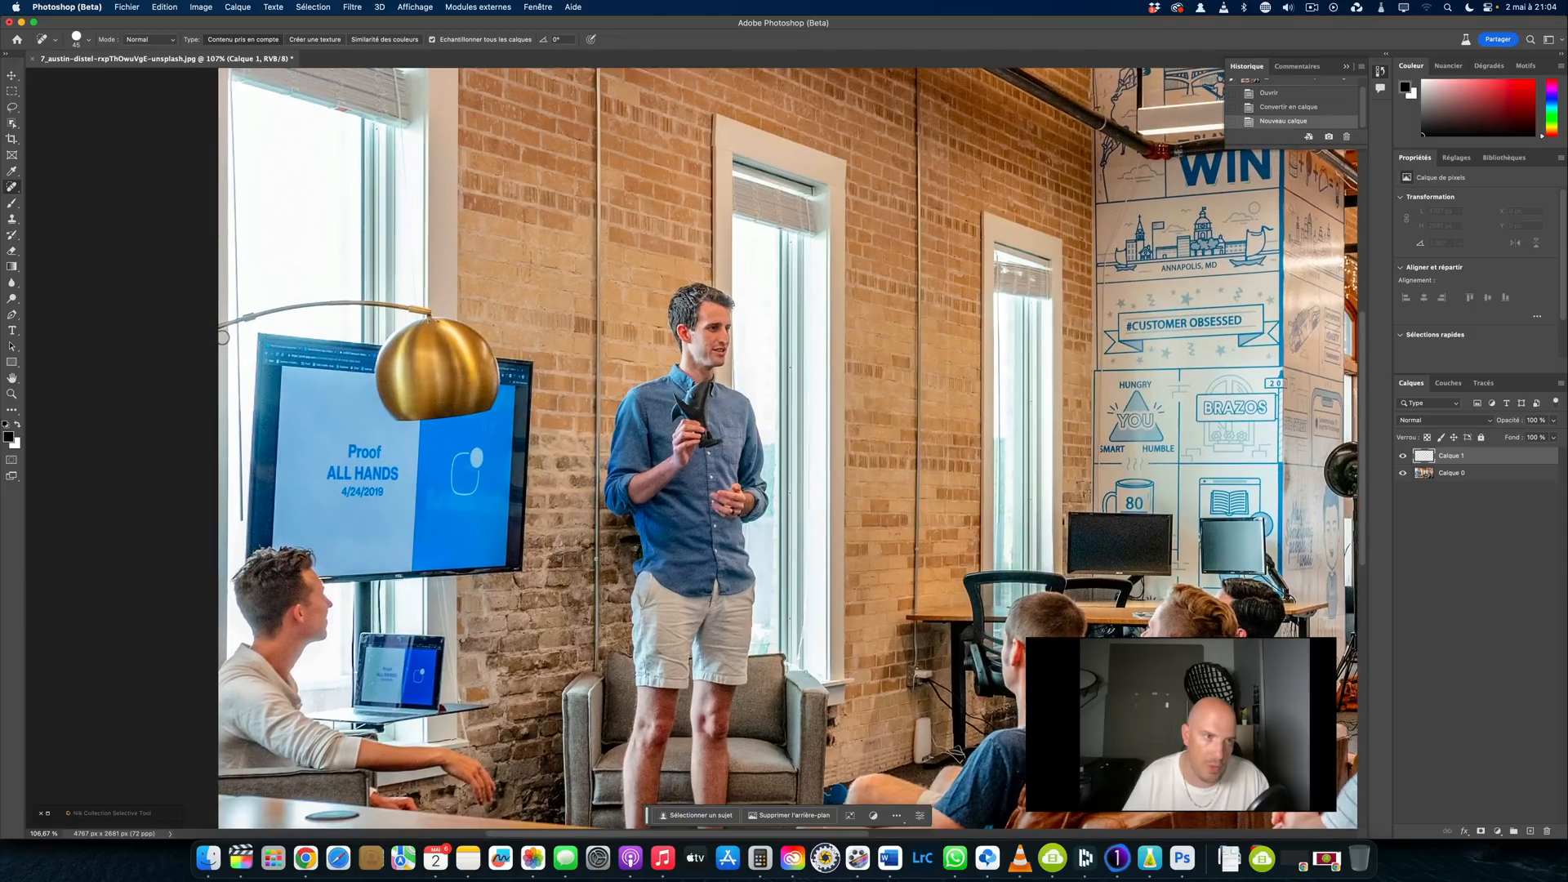
left_click_drag(245, 319, 423, 310)
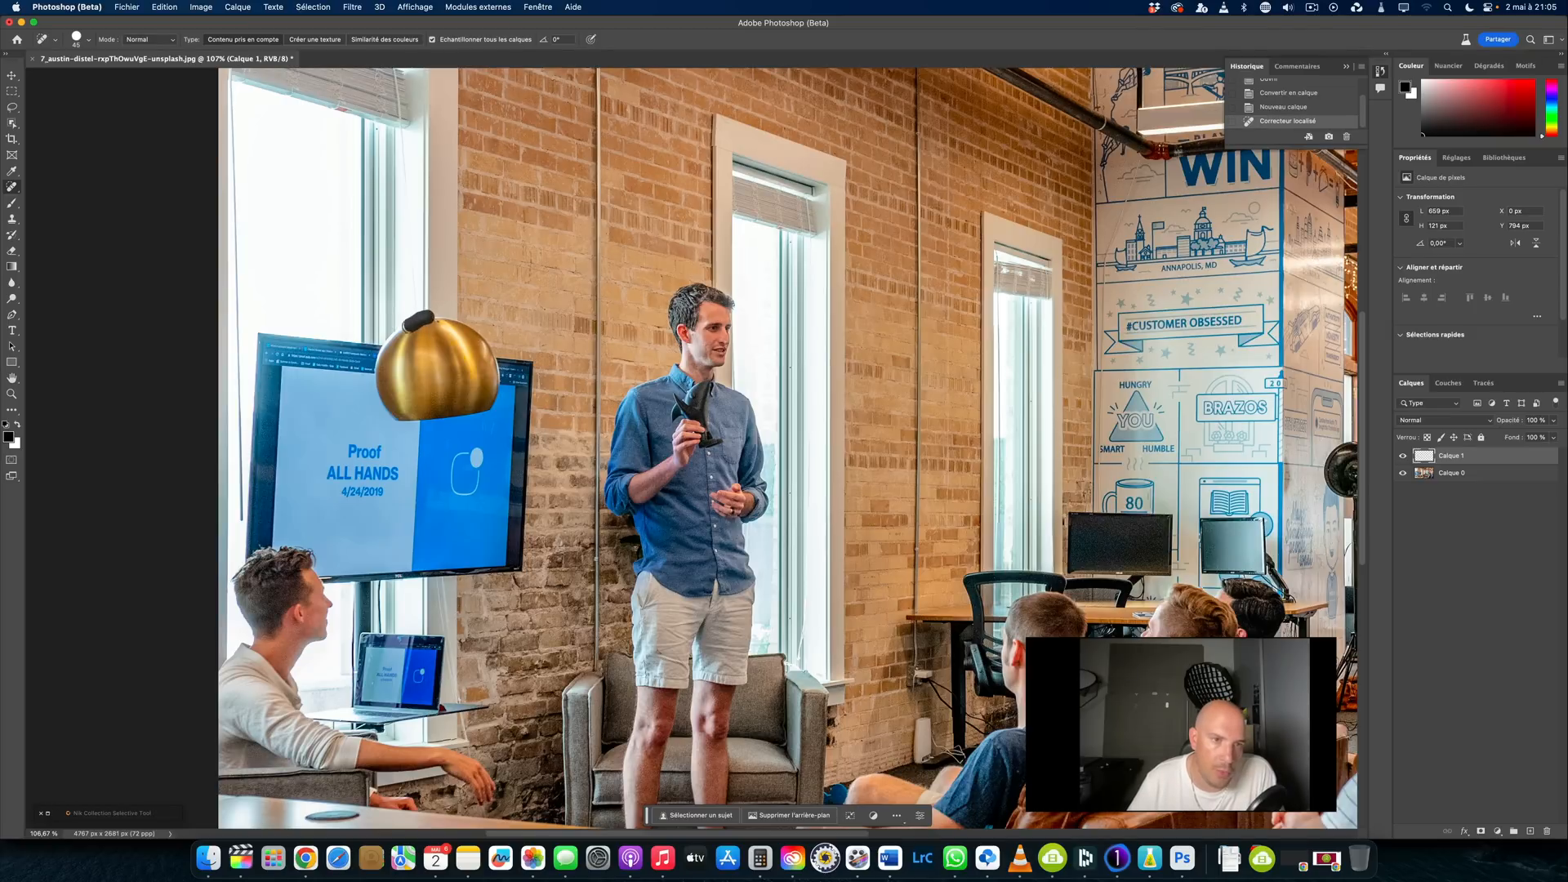
Try to remove the gold lampshade over the presentation screen with the Correcteur localisé tool, undo it and enlarge the brush.
mouse_move(396, 418)
left_mouse_down()
mouse_move(494, 408)
mouse_move(497, 359)
mouse_move(437, 315)
mouse_move(396, 347)
mouse_move(445, 407)
mouse_move(488, 378)
mouse_move(433, 331)
mouse_move(400, 371)
mouse_move(458, 384)
mouse_move(413, 350)
mouse_move(439, 343)
left_mouse_up()
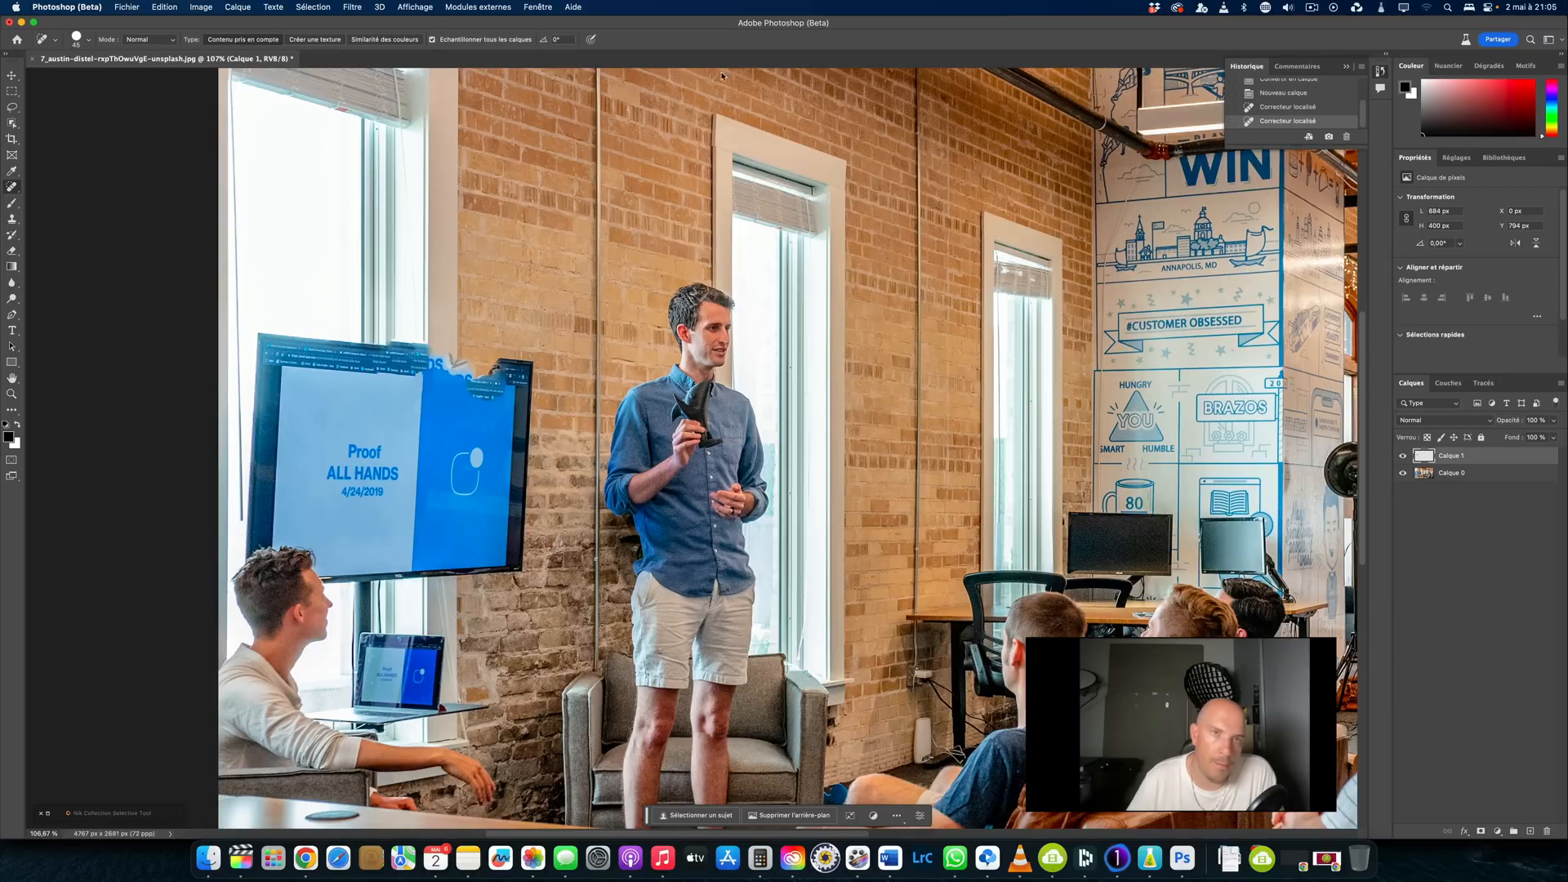
key("super+z")
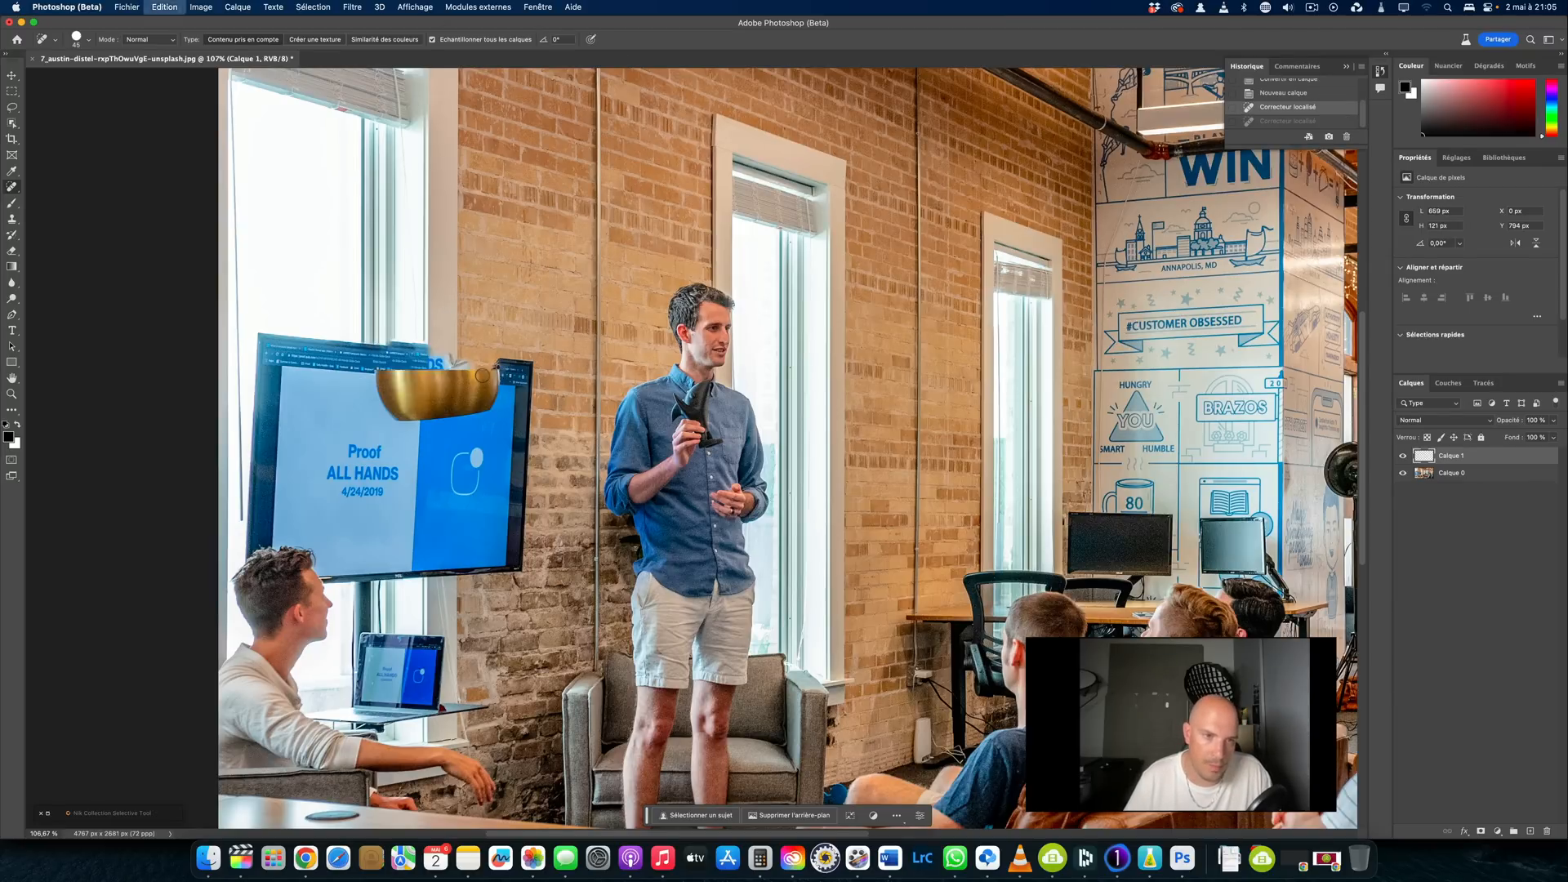
key("bracketright")
key("bracketright")
key("bracketright")
key("bracketright")
key("bracketright")
key("bracketright")
key("bracketright")
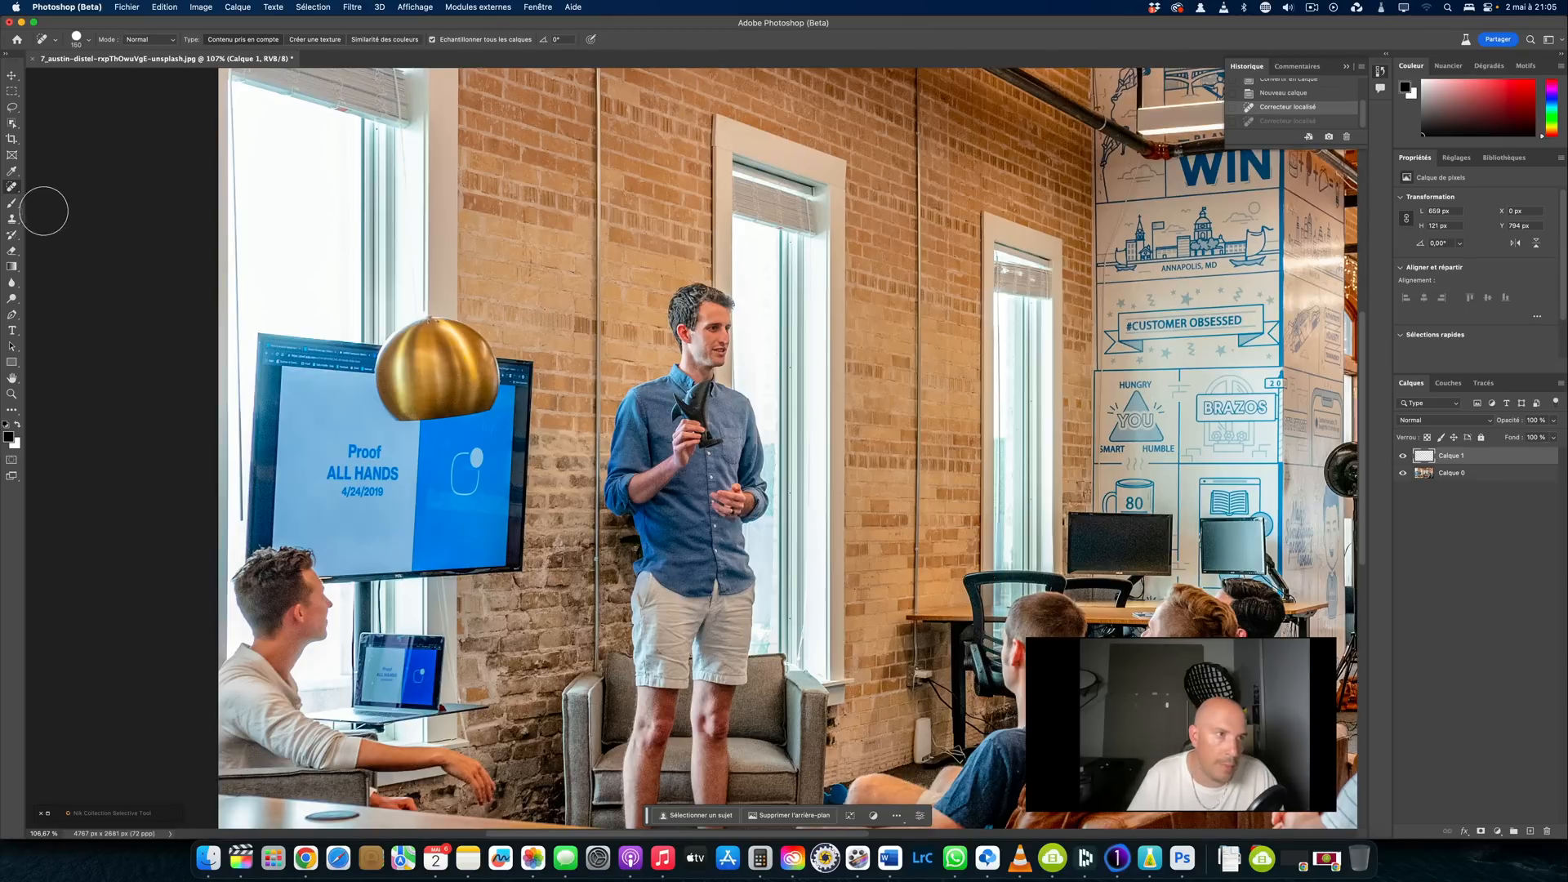
Remove the gold lampshade with the Remove tool at brush size 80 and clean up the presentation screen's upper edge.
right_click(11, 187)
left_click(70, 196)
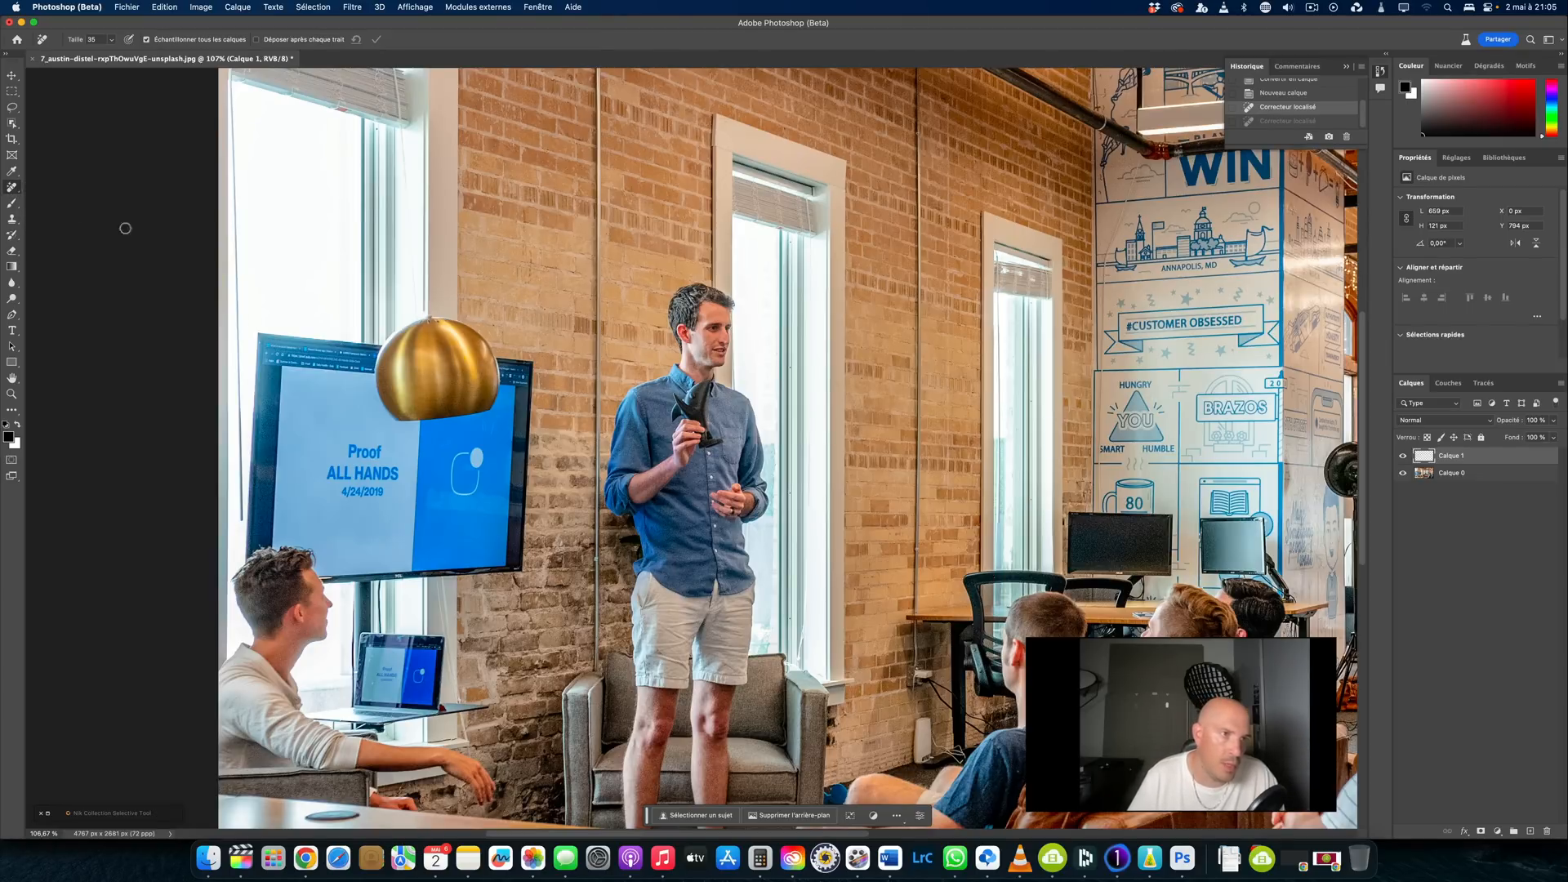
key("bracketright")
key("bracketright")
key("bracketright")
key("bracketright")
key("bracketright")
key("bracketright")
key("bracketright")
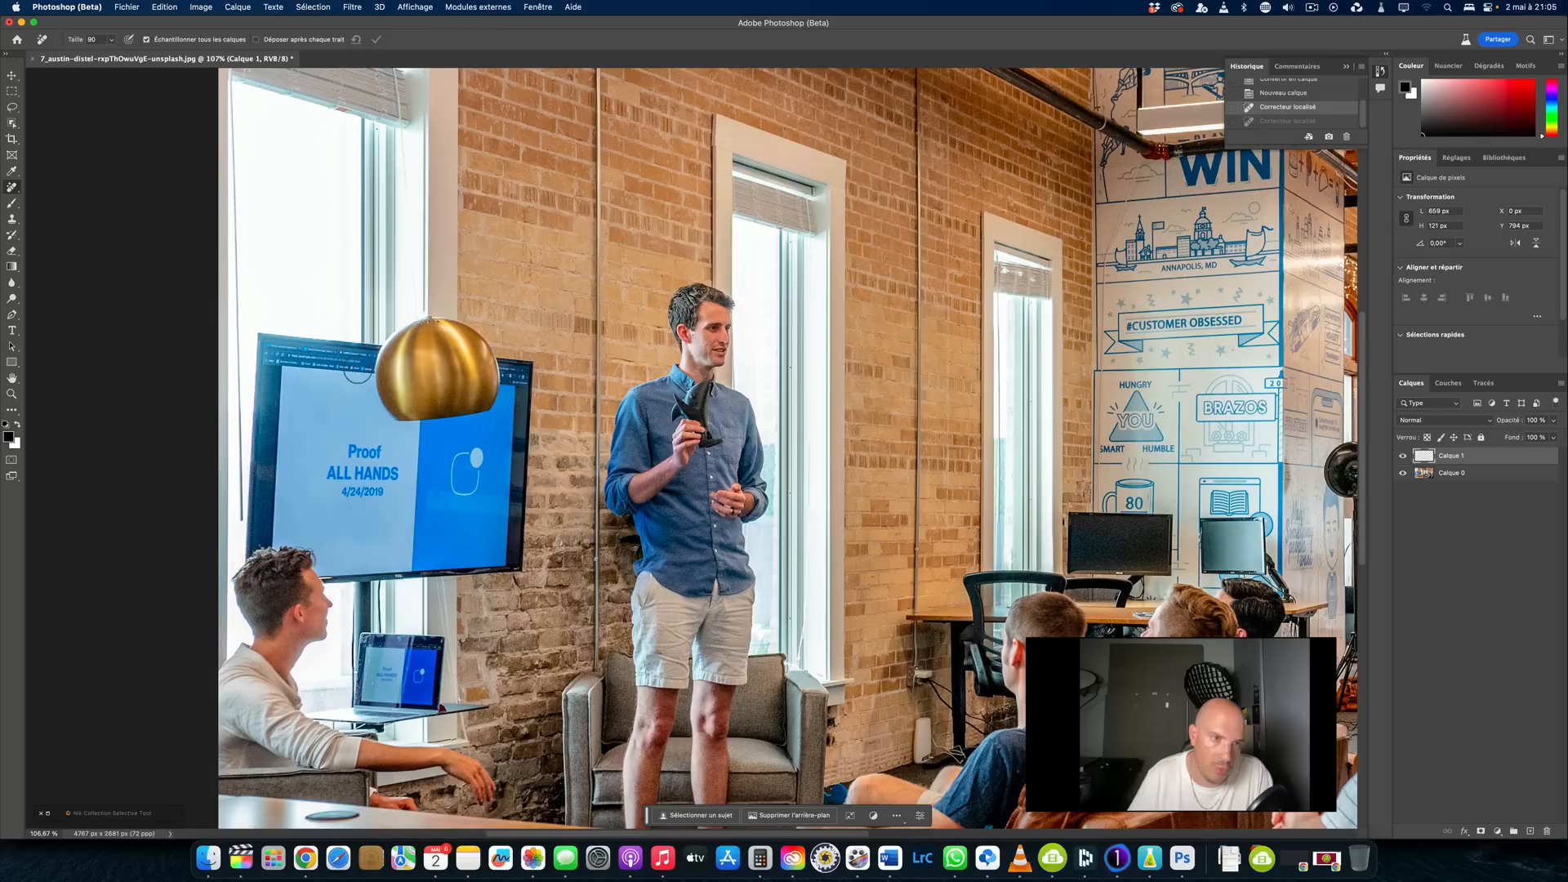
mouse_move(430, 321)
left_mouse_down()
mouse_move(383, 350)
mouse_move(380, 391)
mouse_move(401, 413)
mouse_move(488, 396)
mouse_move(471, 346)
mouse_move(435, 325)
mouse_move(405, 368)
mouse_move(449, 375)
mouse_move(416, 366)
left_mouse_up()
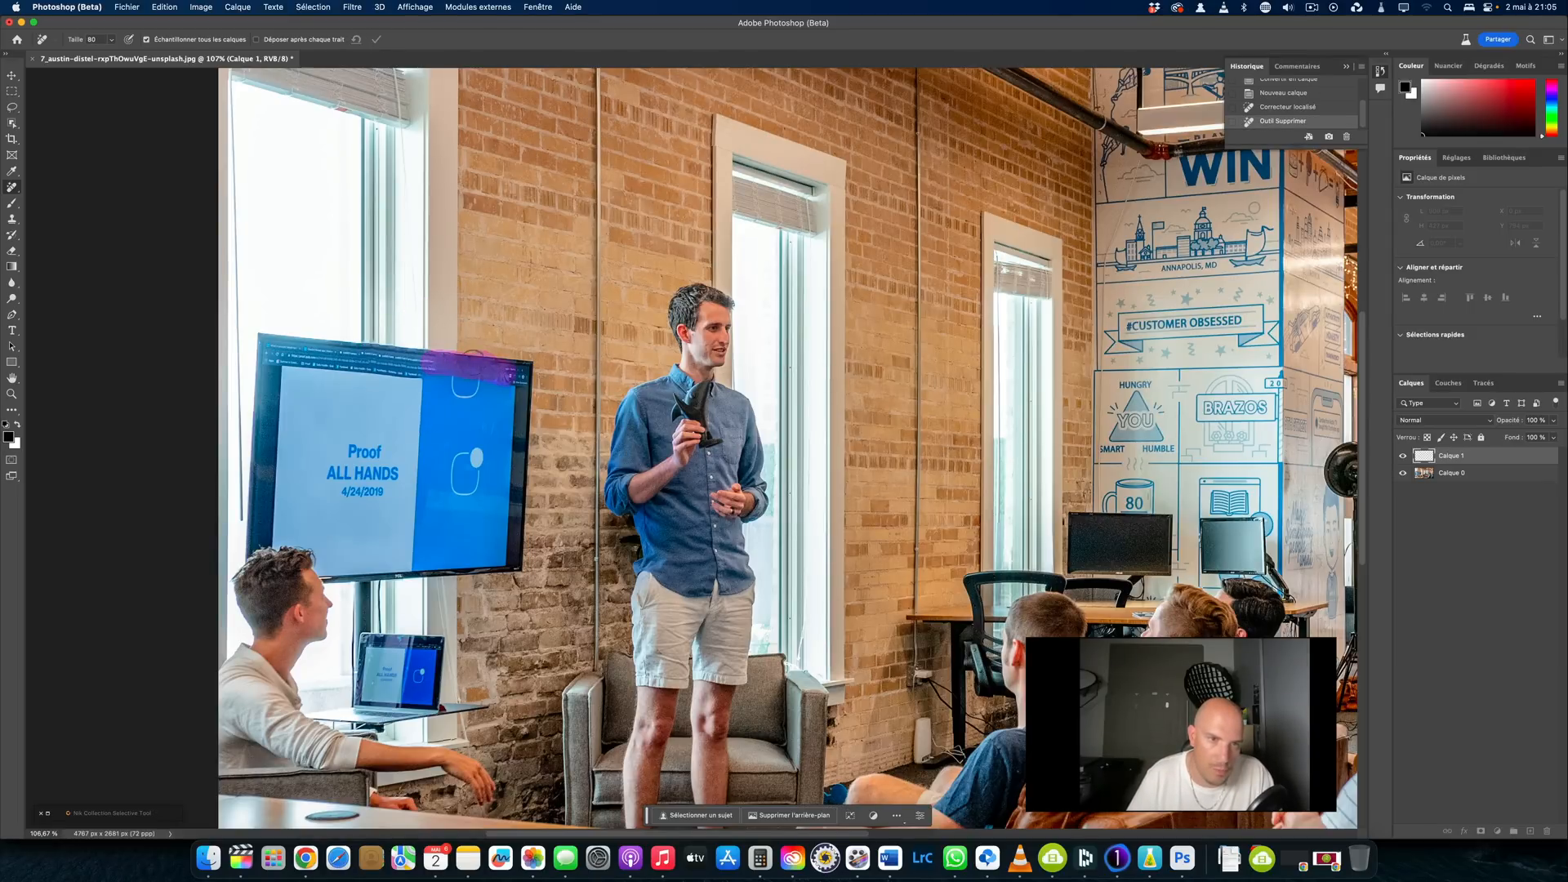
left_click_drag(429, 356, 351, 349)
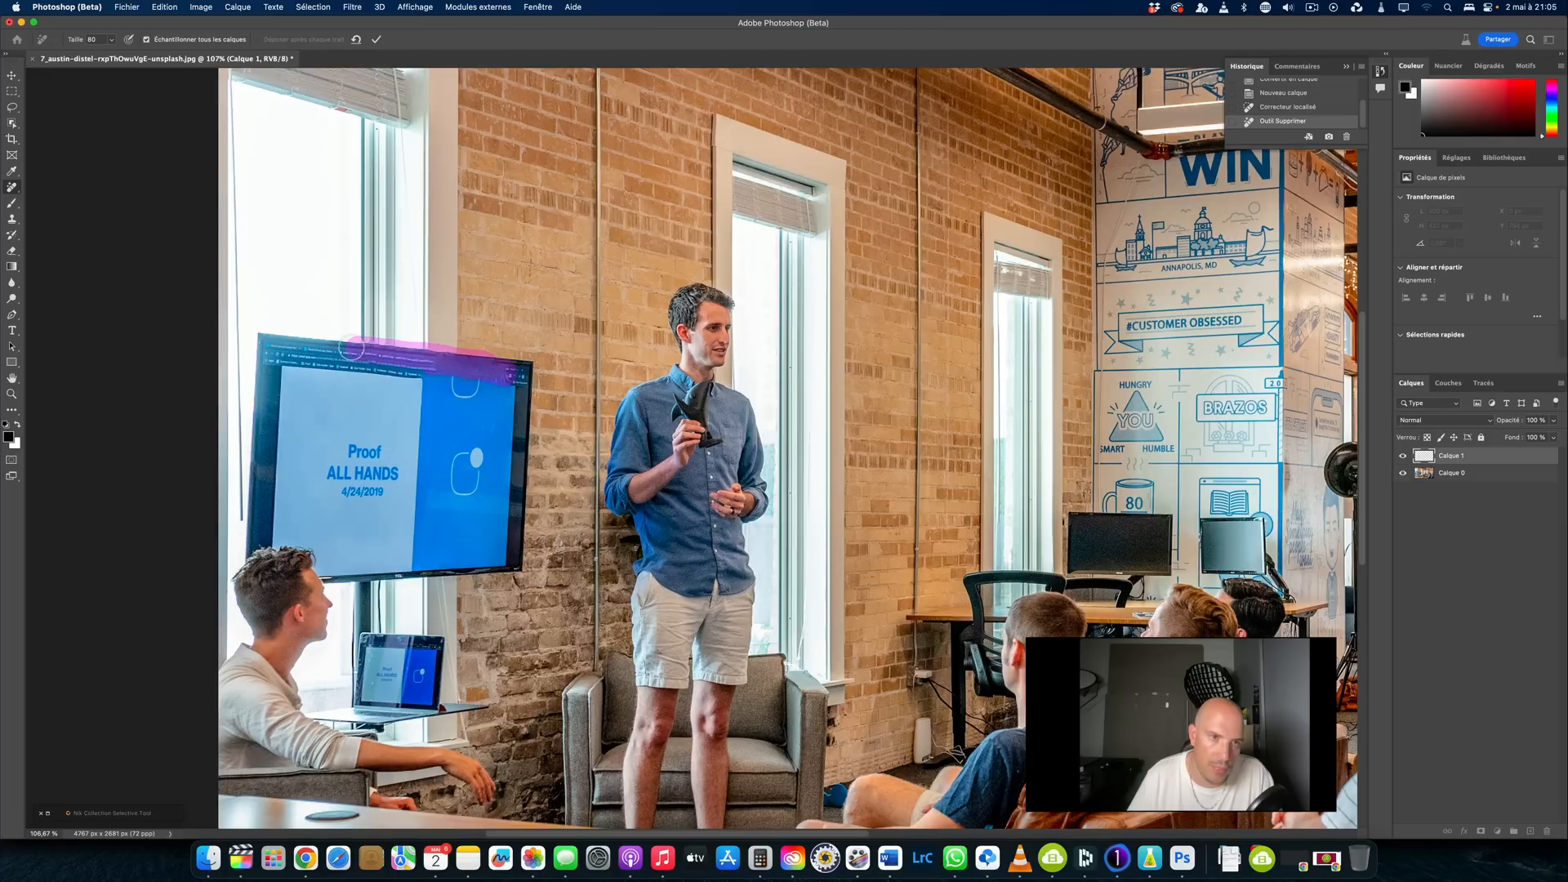
left_click(376, 39)
Toggle the visibility of Calque 1 to compare the office photo before and after the lamp removal.
left_click(1403, 457)
left_click(1403, 457)
left_click(1403, 457)
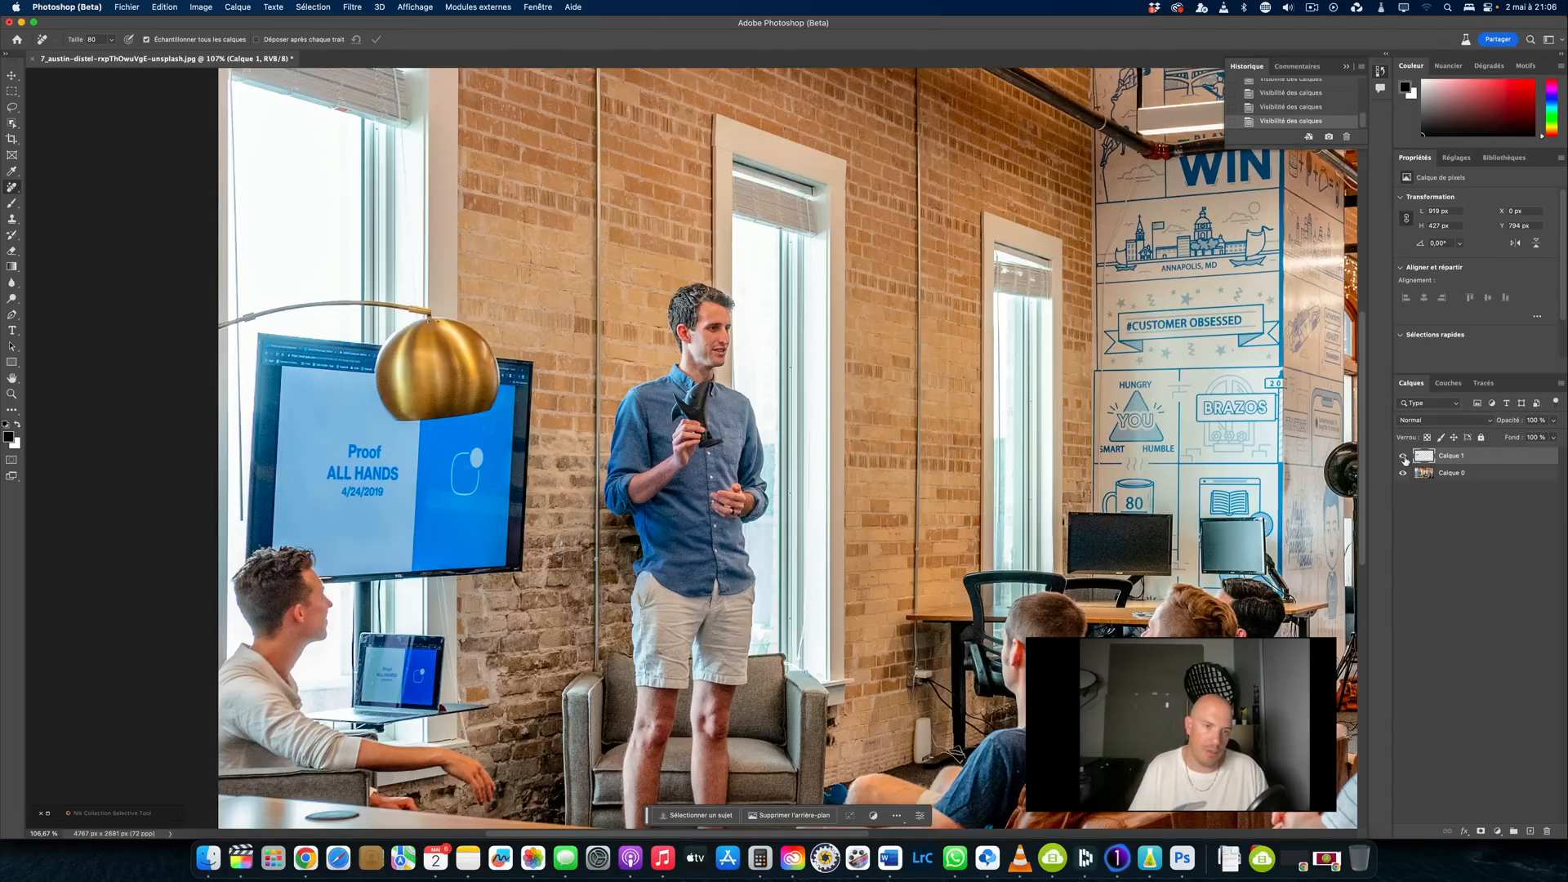
left_click(1402, 456)
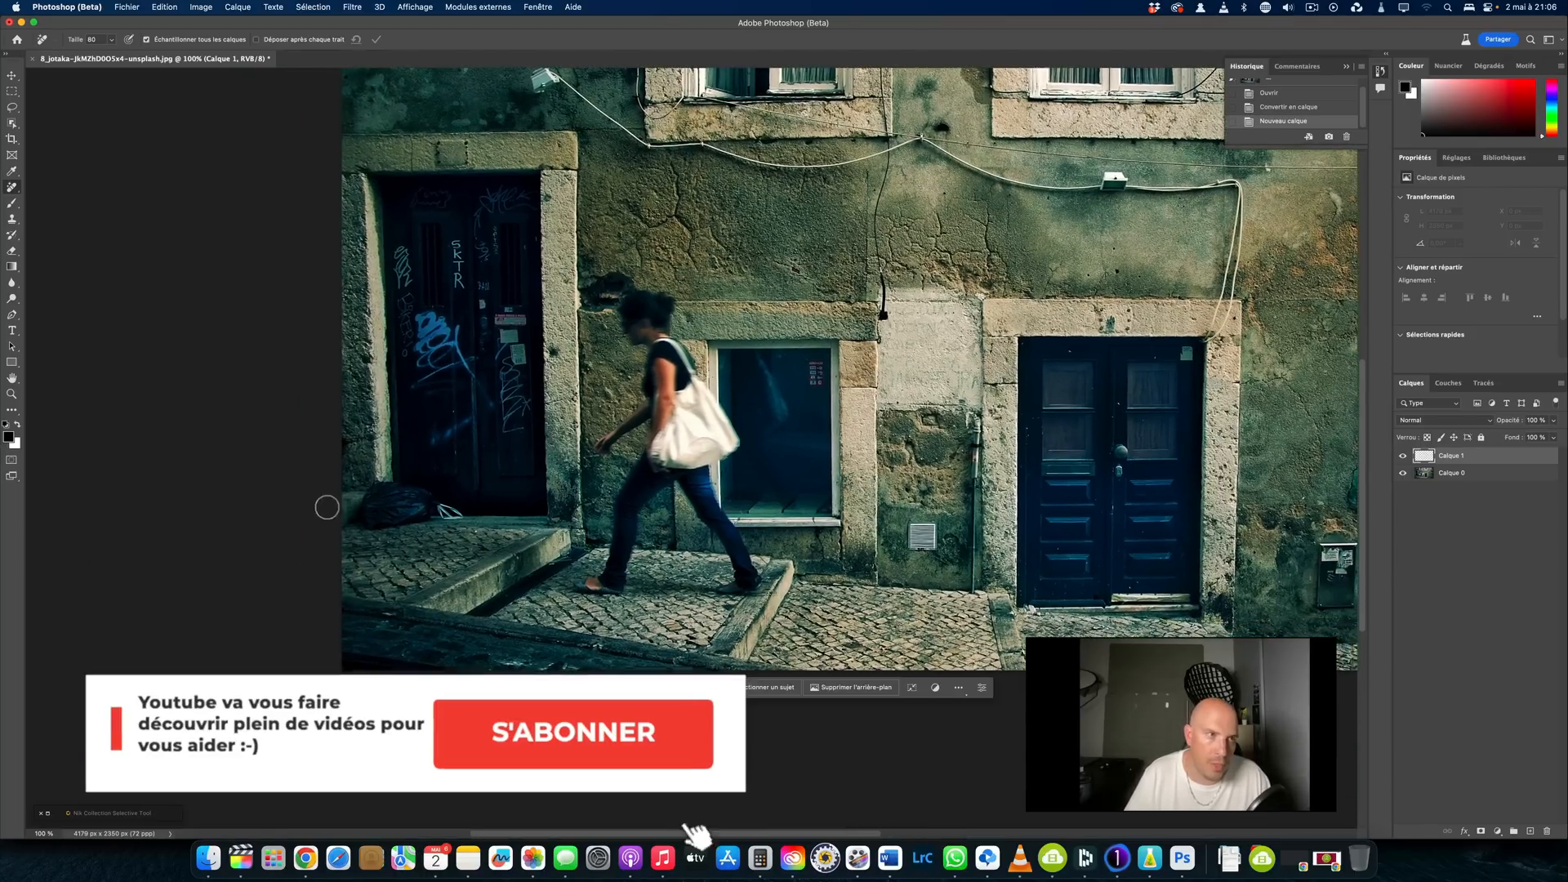
In the street photo, remove the black garbage bag beside the graffitied door with brush size 80, and turn on "Déposer après chaque trait".
scroll(359, 502, "up", 5)
mouse_move(351, 454)
left_mouse_down()
mouse_move(304, 507)
mouse_move(329, 539)
mouse_move(534, 529)
mouse_move(508, 501)
mouse_move(358, 469)
mouse_move(513, 493)
left_mouse_up()
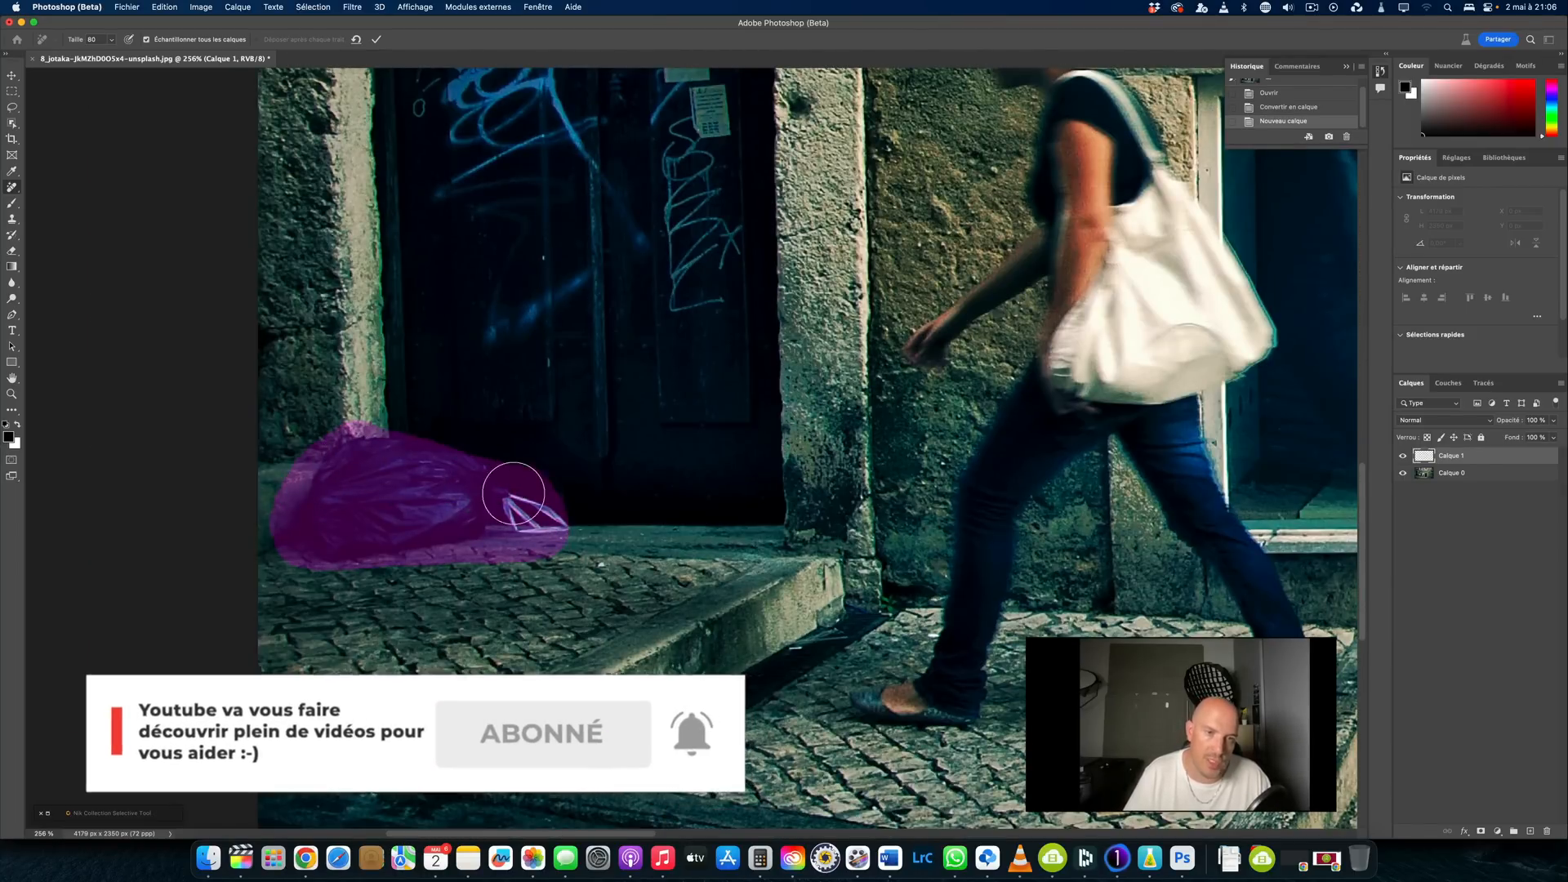
left_click(376, 40)
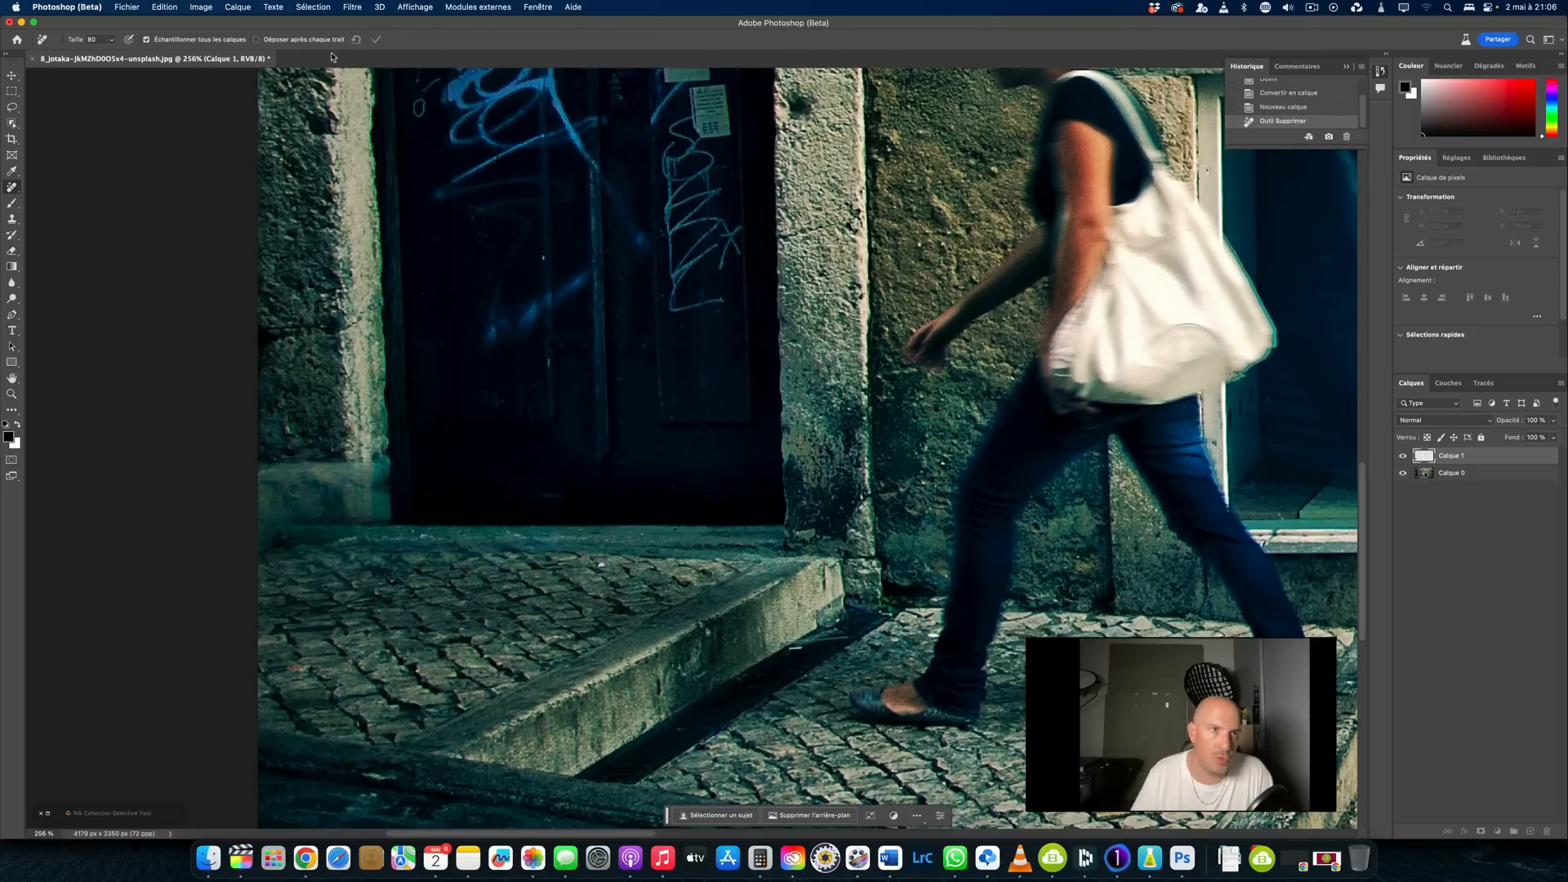
left_click(290, 41)
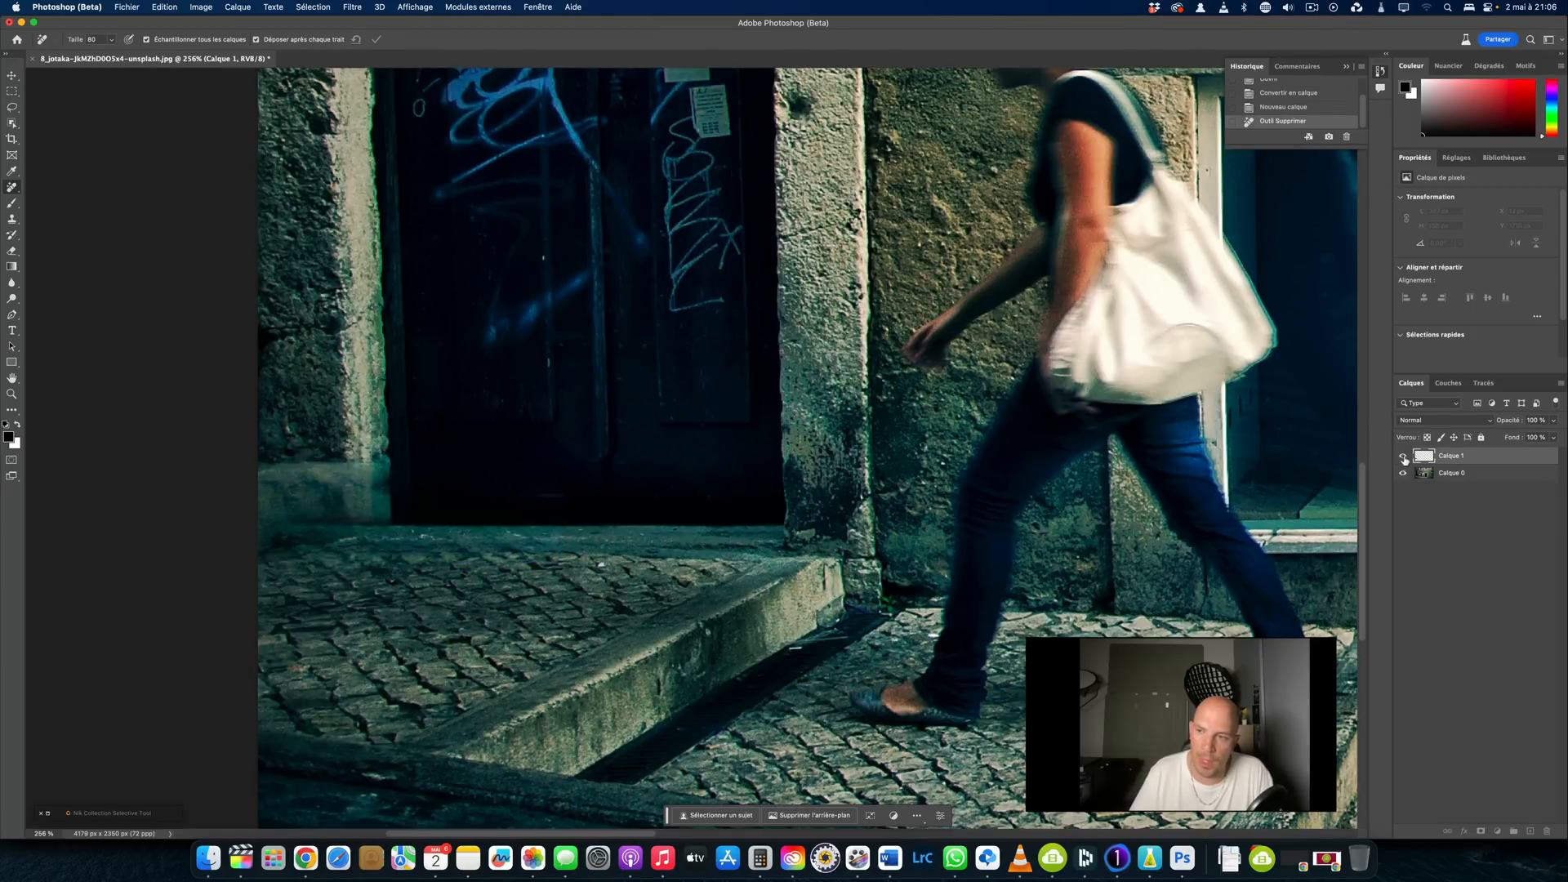
Hide Calque 1 and, on a new layer, remove the garbage bag with the Correcteur localisé tool for comparison.
left_click(1403, 456)
left_click(1530, 831)
right_click(12, 187)
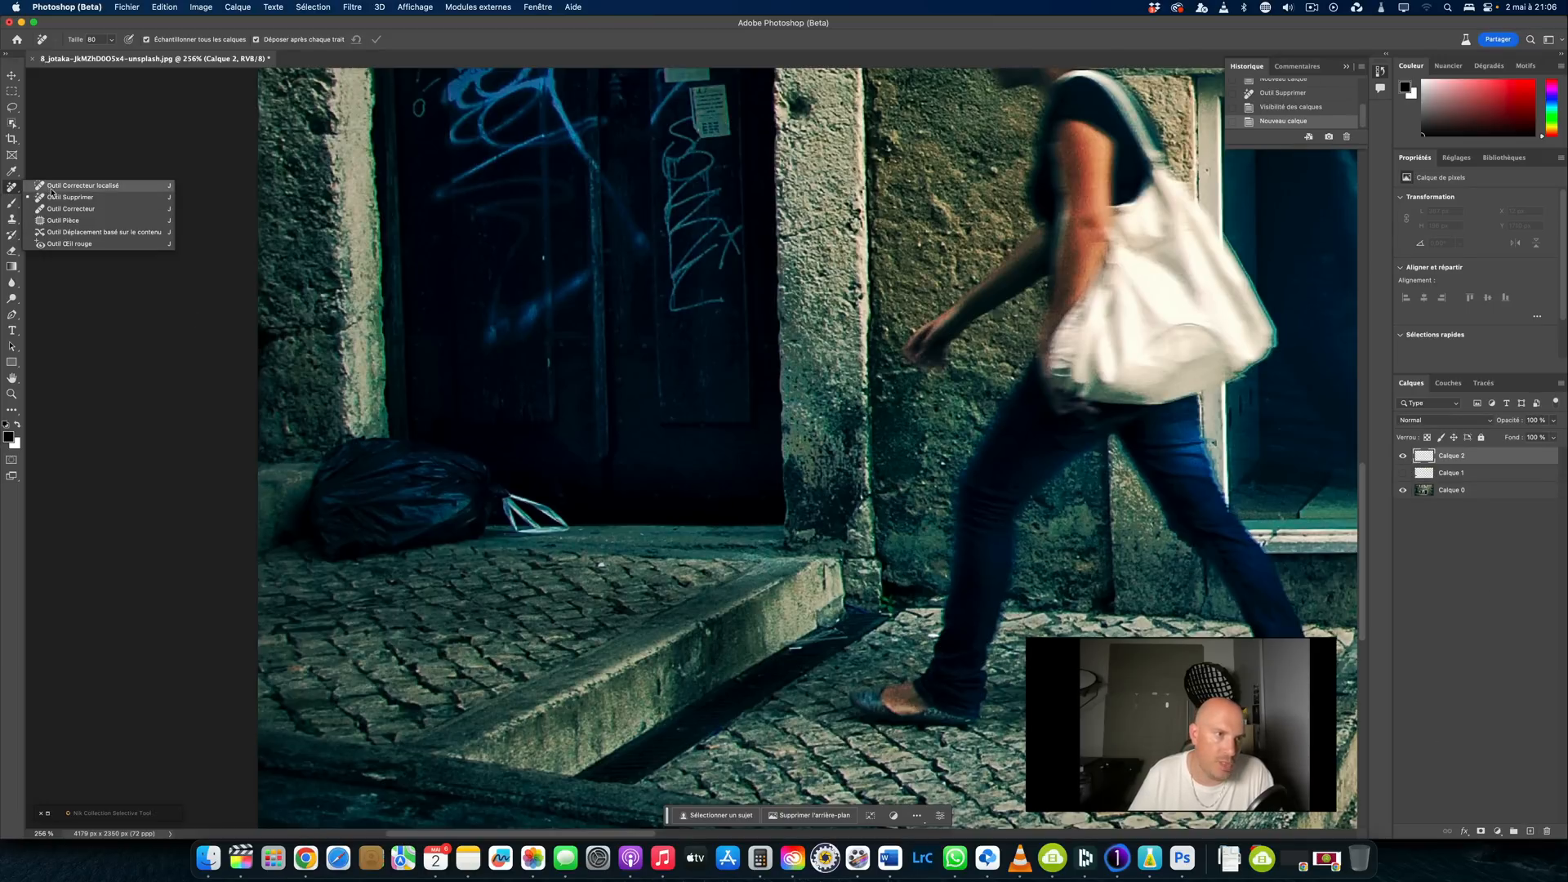
left_click(51, 191)
mouse_move(351, 455)
left_mouse_down()
mouse_move(340, 531)
mouse_move(358, 453)
mouse_move(392, 458)
left_mouse_up()
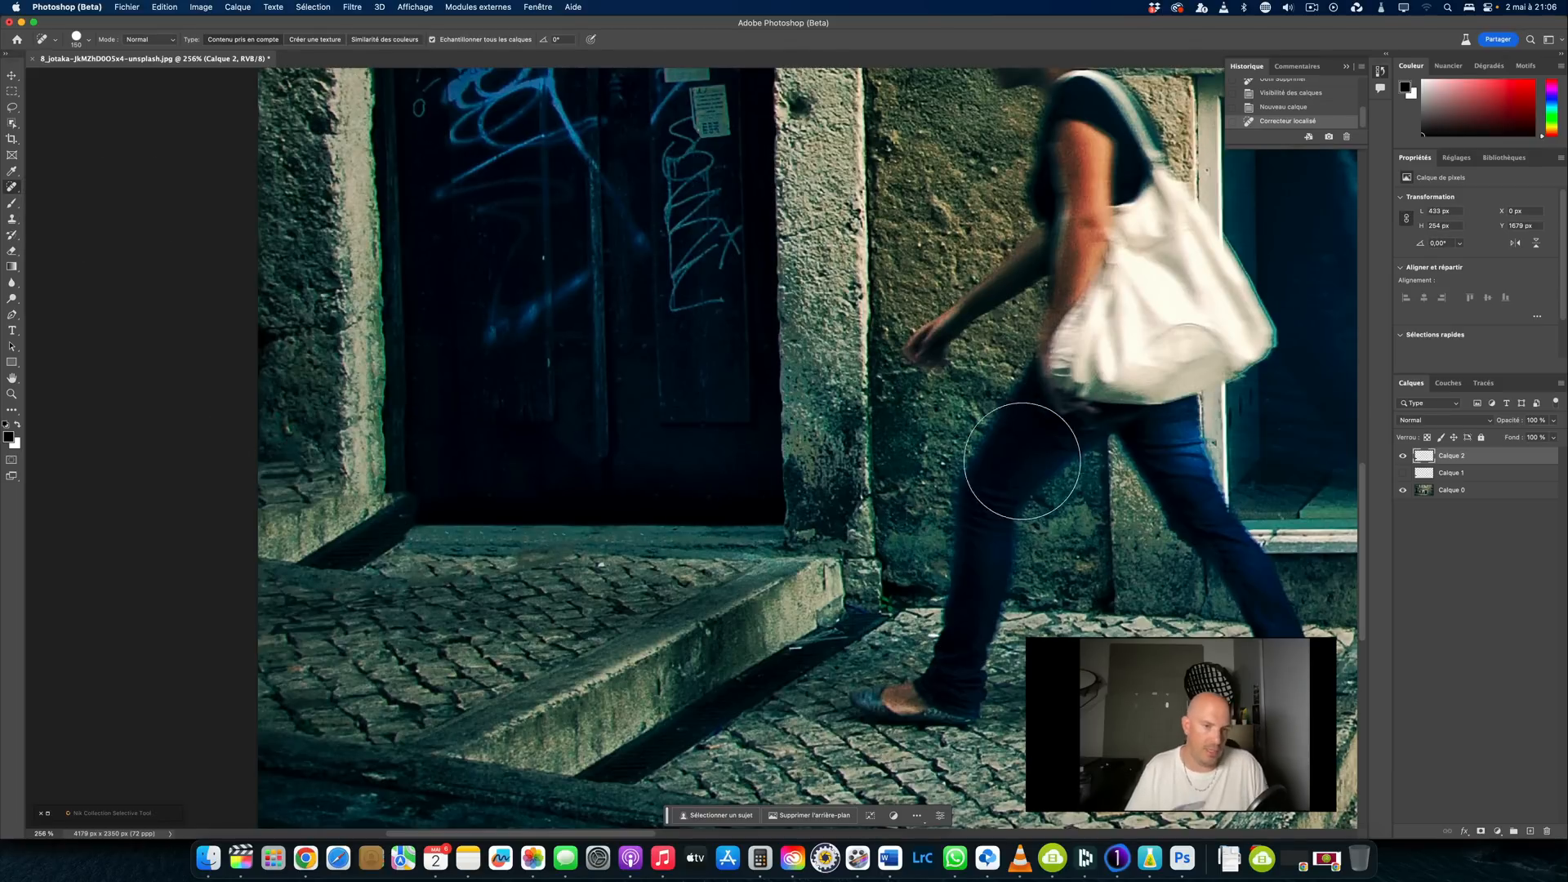
Hide Calque 2 and show Calque 1 to view the Remove tool's version of the street photo.
left_click(1403, 457)
left_click(1403, 473)
scroll(1062, 419, "down", 4)
left_click_drag(1135, 364, 843, 491)
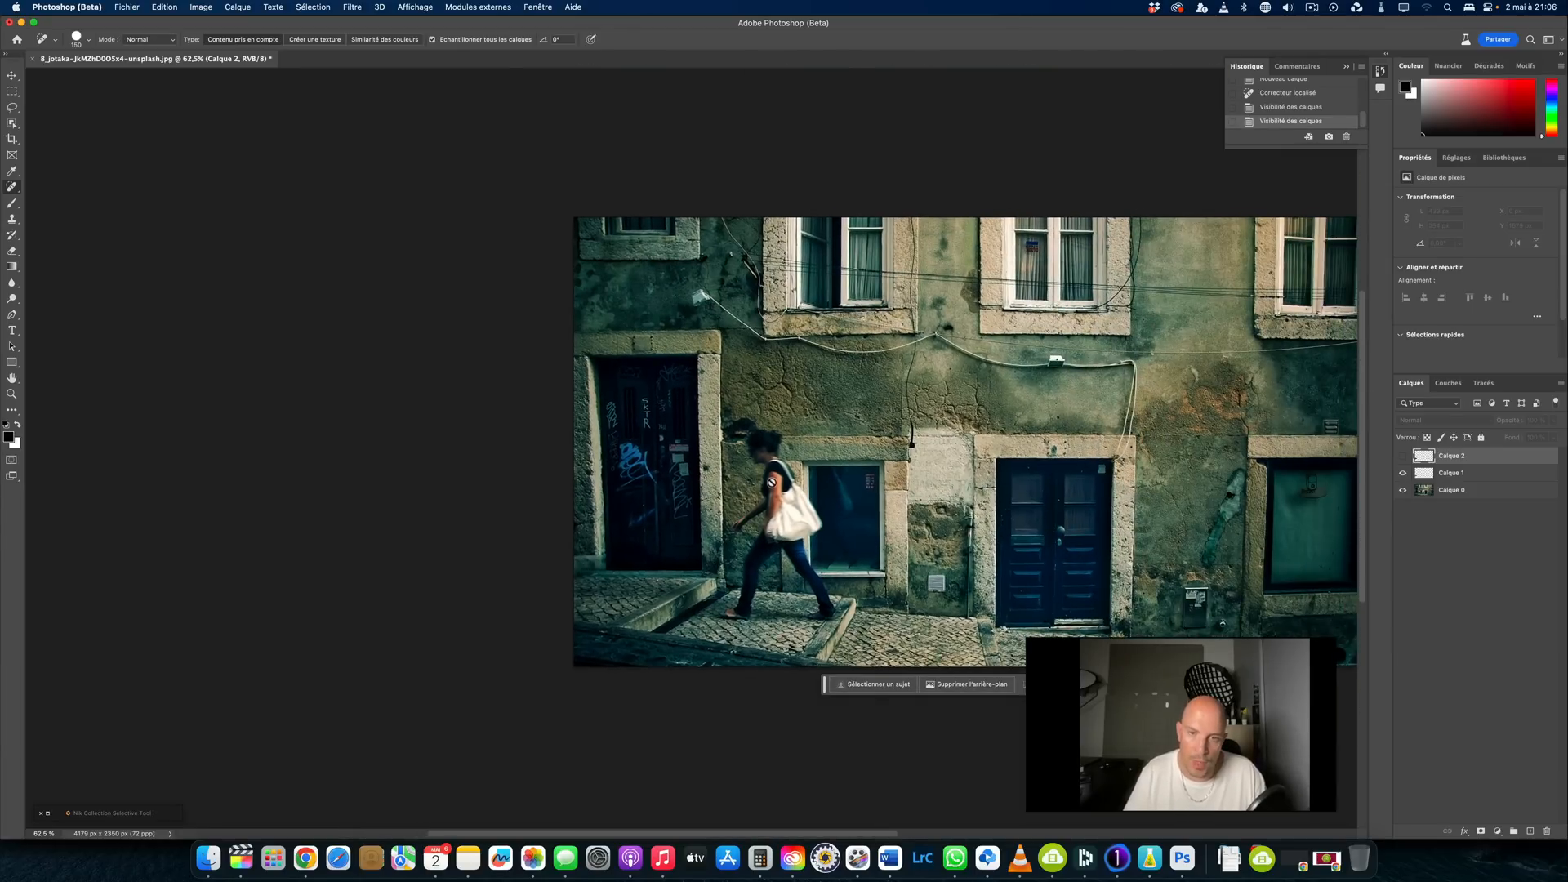
Hide Calque 1, add a new layer and switch to the Remove tool.
scroll(771, 482, "up", 2)
left_click(1403, 473)
left_click(1532, 831)
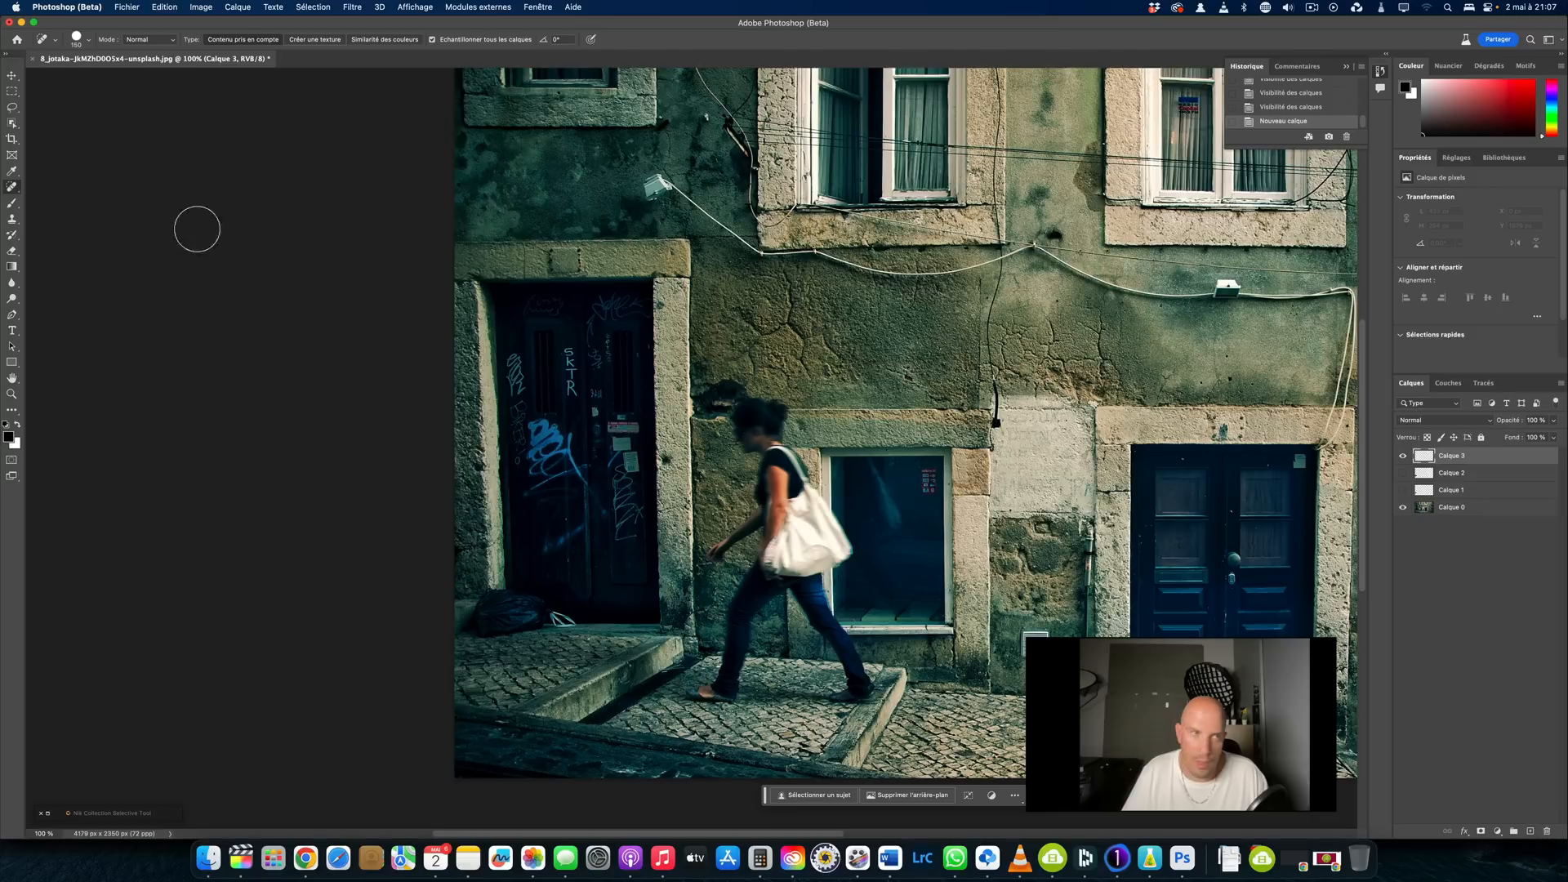
right_click(12, 187)
left_click(61, 197)
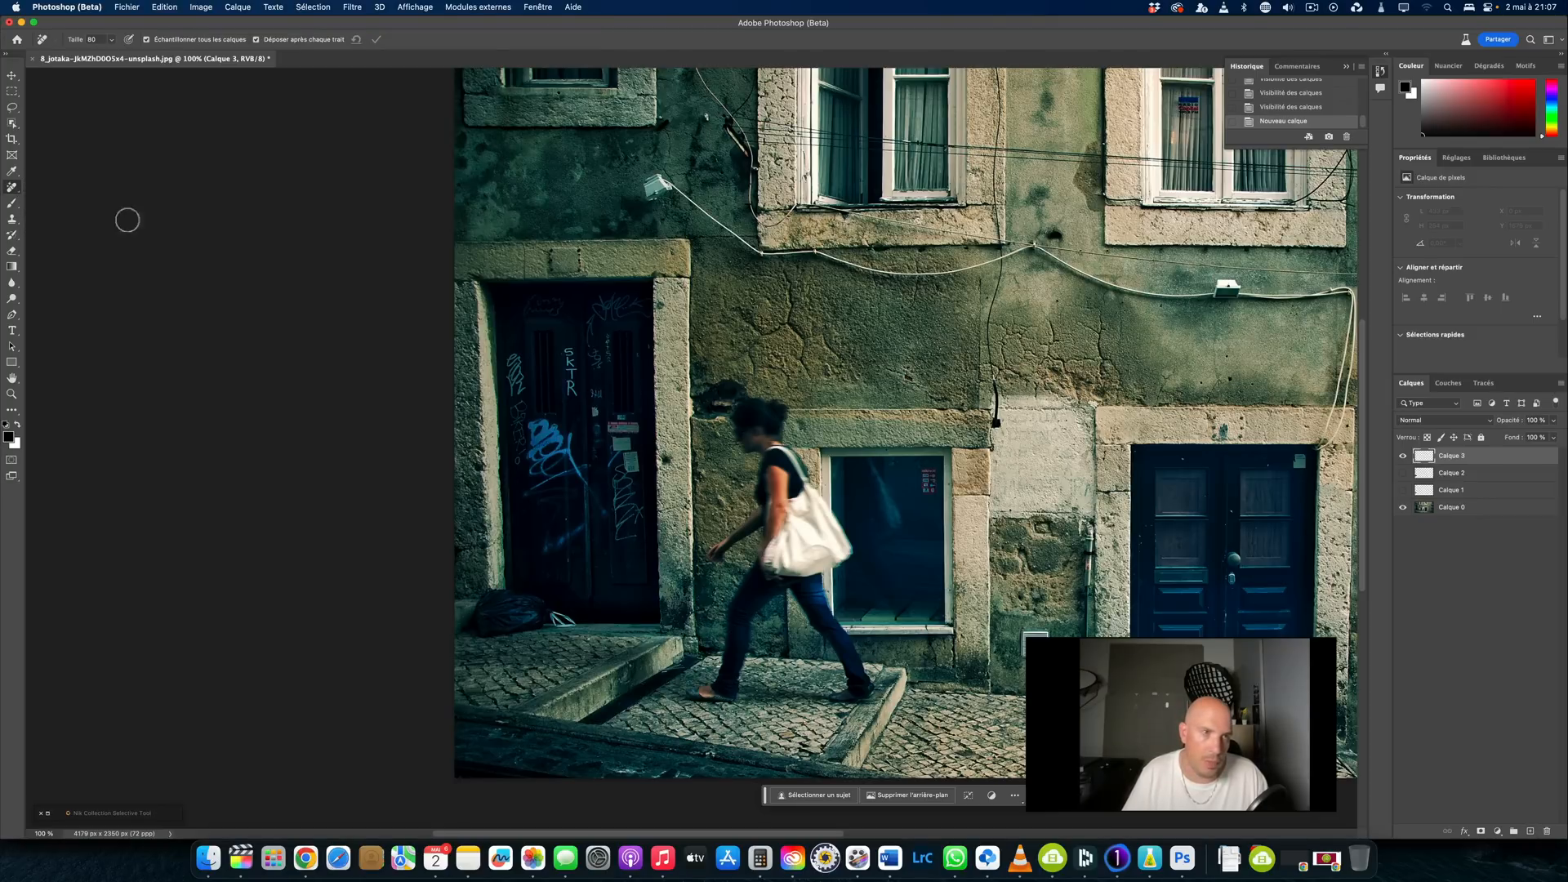
Remove the walking woman with brush size 100 and clean up her remnants in the window behind her.
key("bracketright")
key("bracketright")
mouse_move(747, 396)
left_mouse_down()
mouse_move(748, 441)
mouse_move(768, 446)
mouse_move(760, 510)
mouse_move(715, 546)
mouse_move(760, 504)
mouse_move(763, 547)
mouse_move(699, 687)
mouse_move(736, 690)
mouse_move(757, 605)
mouse_move(788, 580)
mouse_move(862, 692)
mouse_move(811, 595)
mouse_move(848, 557)
mouse_move(838, 523)
mouse_move(777, 409)
mouse_move(762, 416)
mouse_move(818, 544)
mouse_move(782, 569)
left_mouse_up()
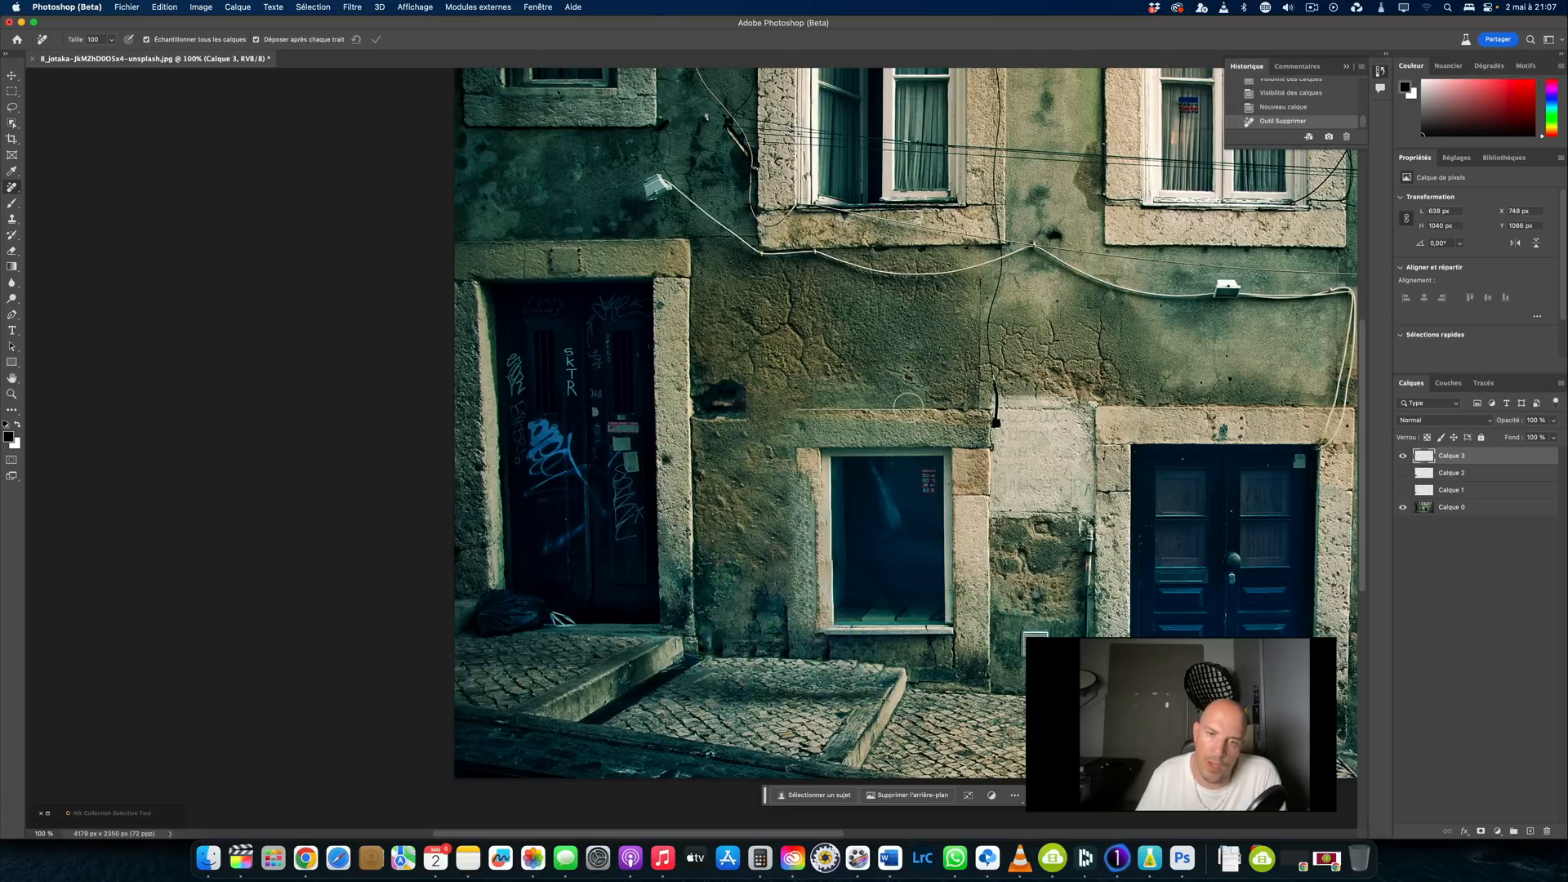
mouse_move(864, 467)
left_mouse_down()
mouse_move(895, 535)
mouse_move(865, 551)
mouse_move(898, 616)
left_mouse_up()
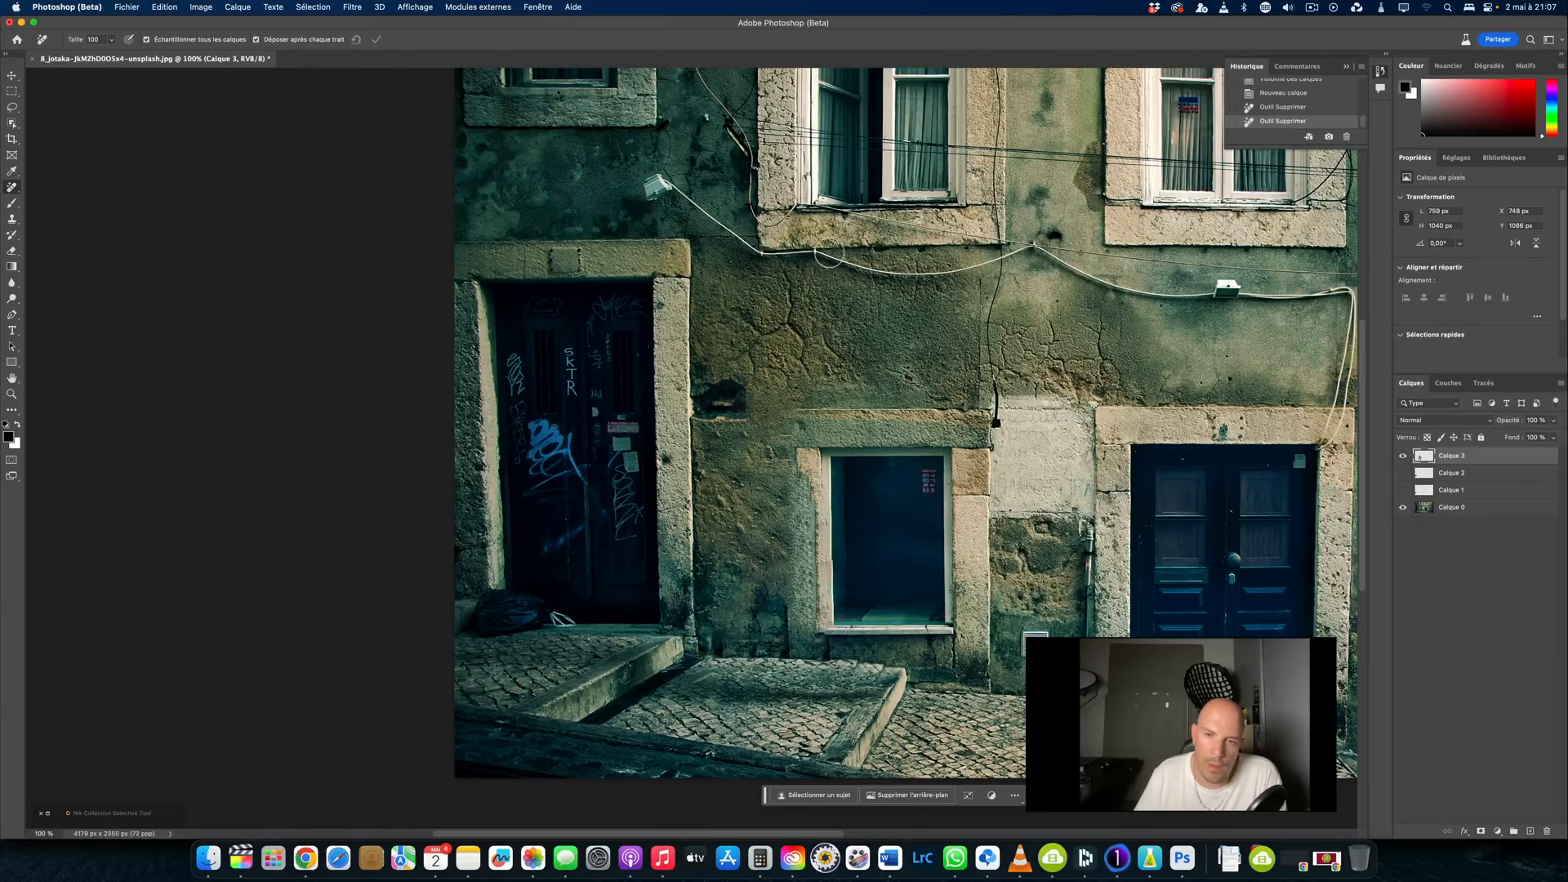
Toggle the visibility of Calque 3 to compare the street photo with and without the walking woman.
left_click(1403, 456)
left_click(1403, 457)
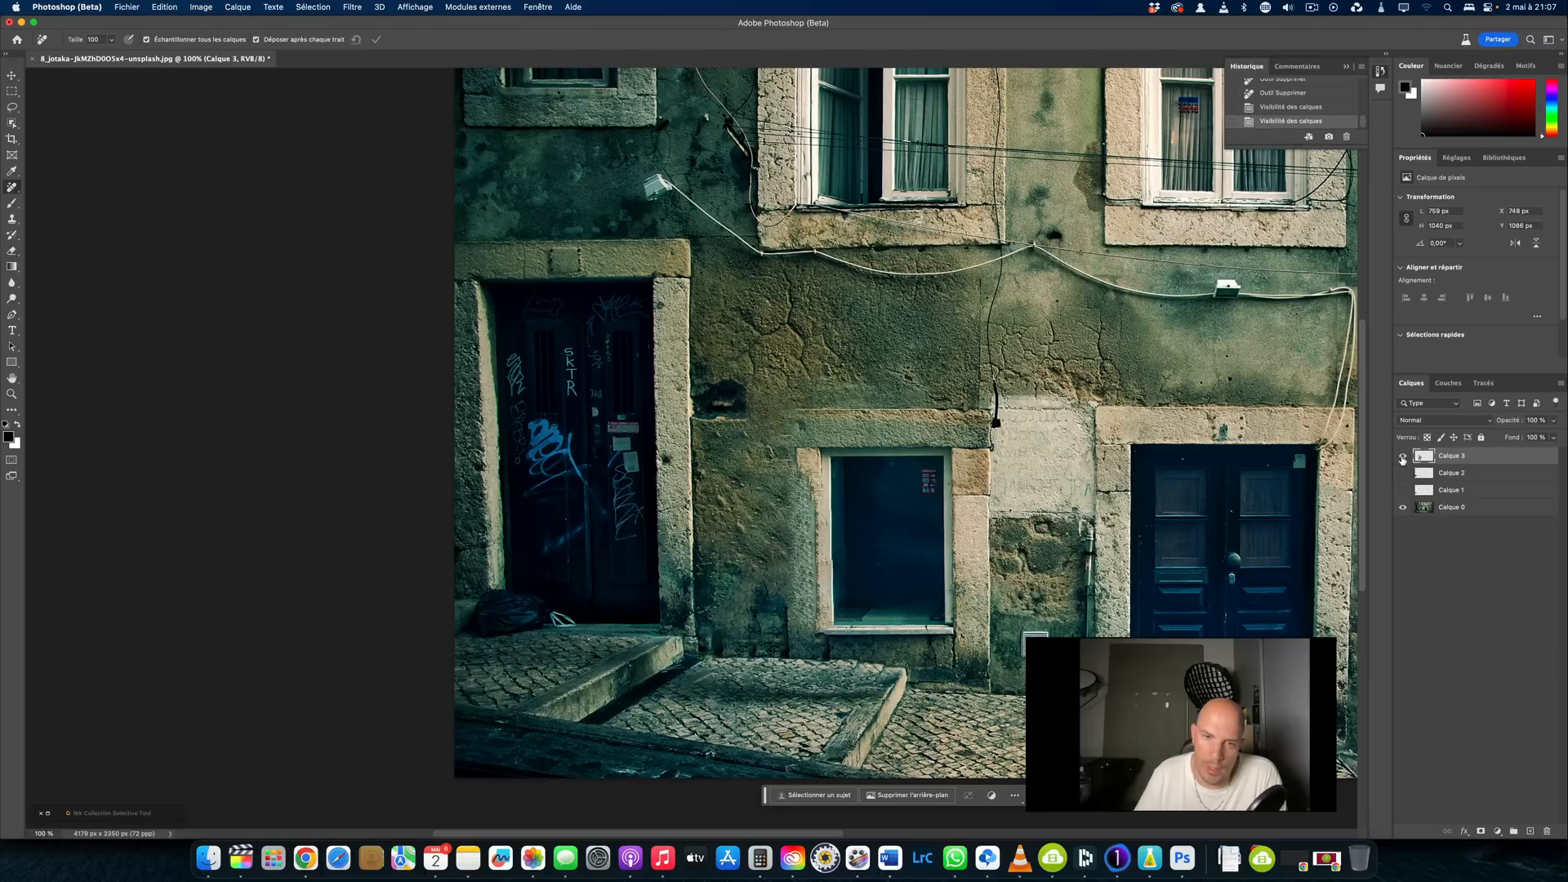
left_click(1403, 458)
left_click(1403, 458)
left_click(1403, 458)
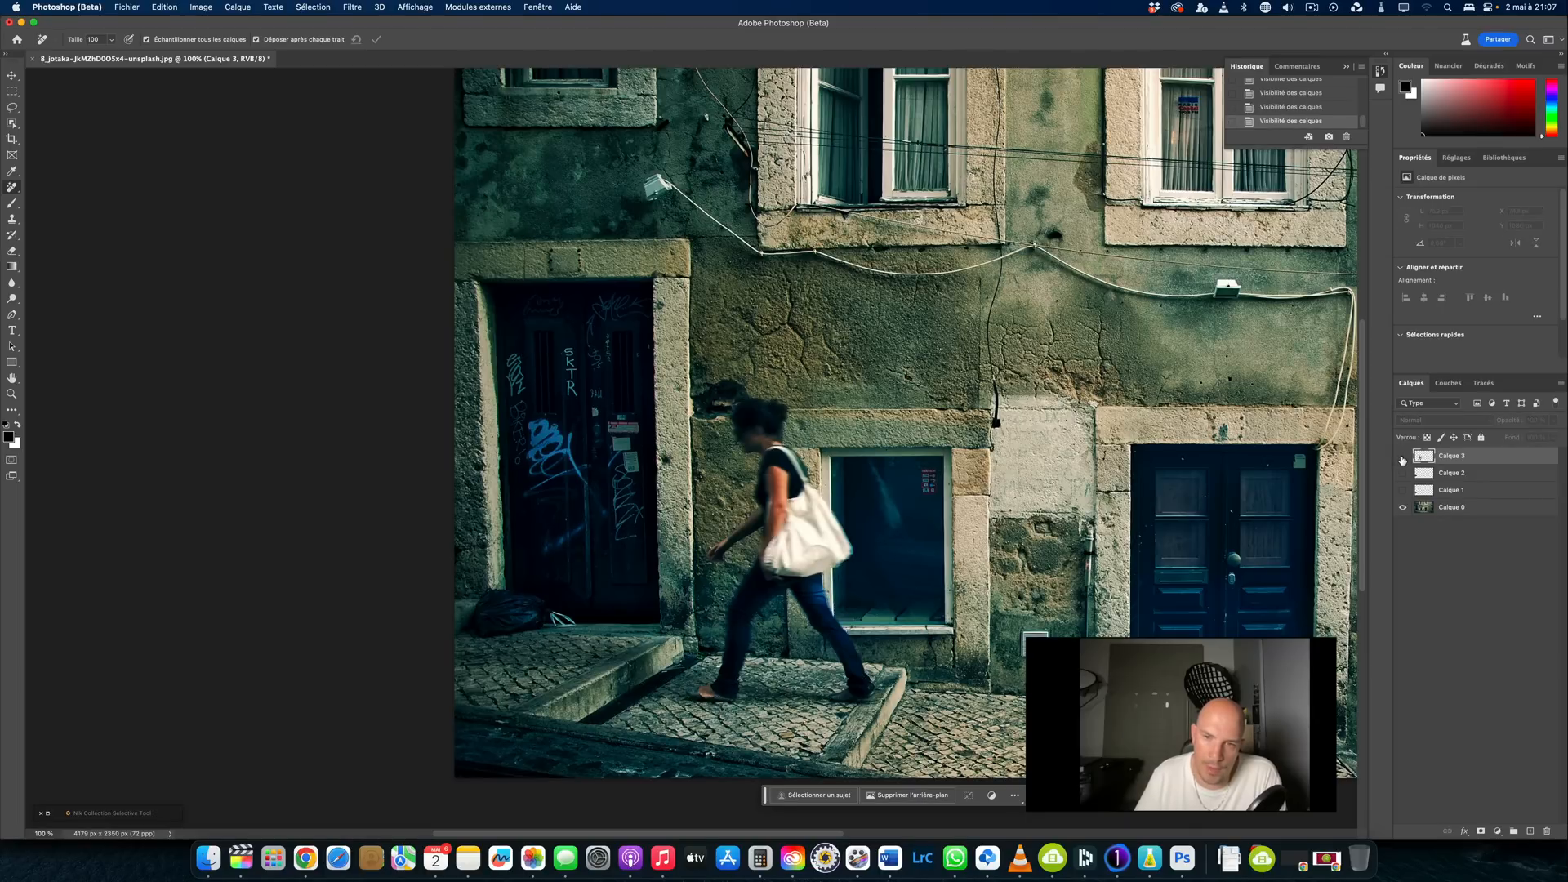
left_click(1403, 458)
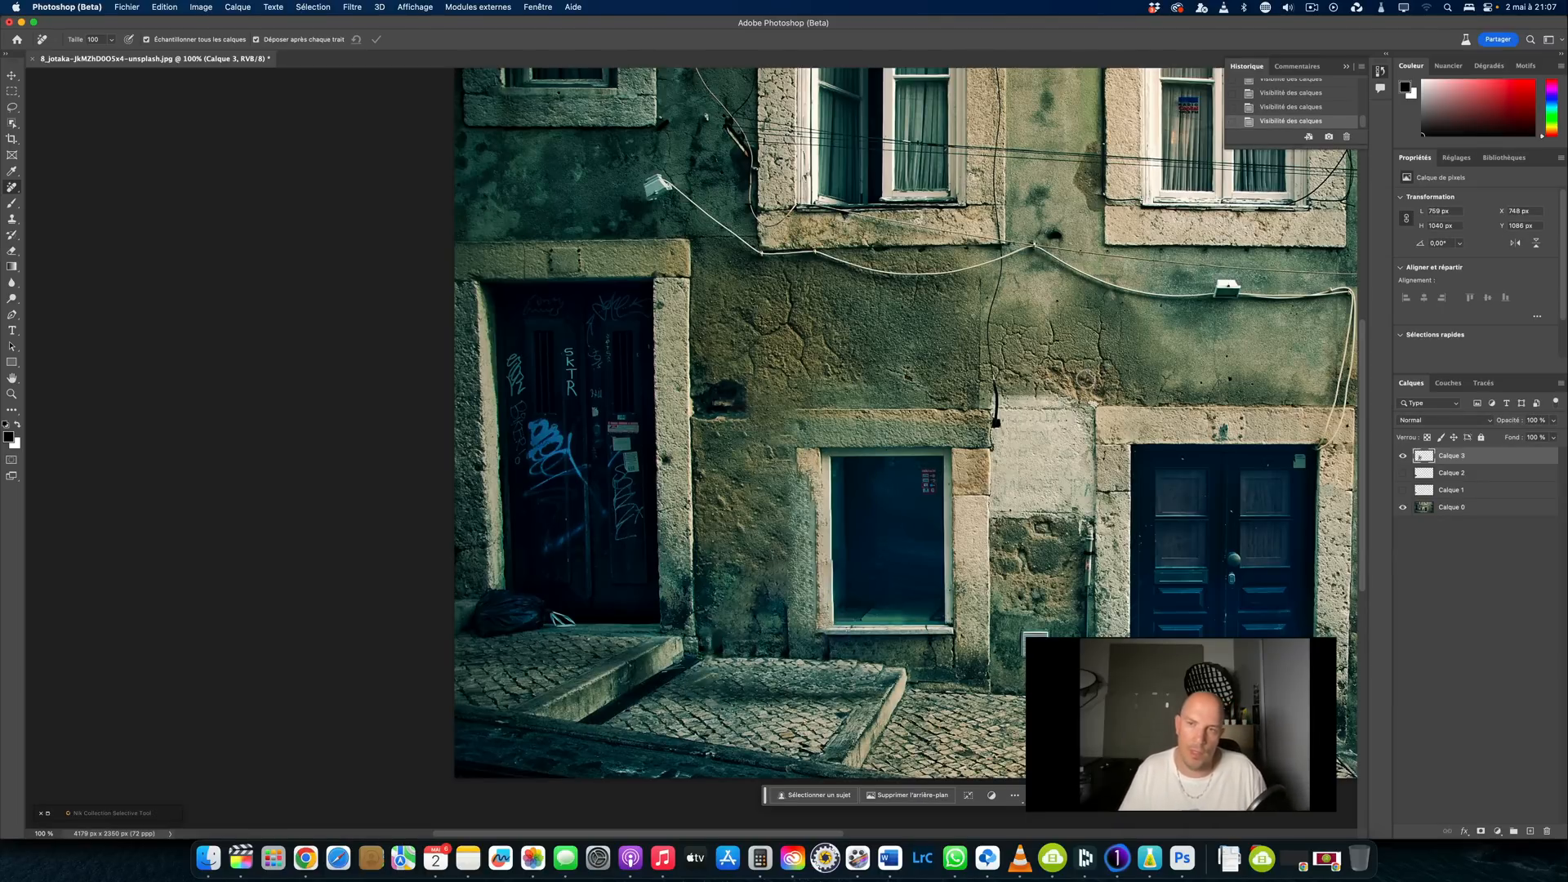
Remove the white cable and its lamps running across the facade, down to the blue door's frame.
scroll(1086, 378, "down", 2)
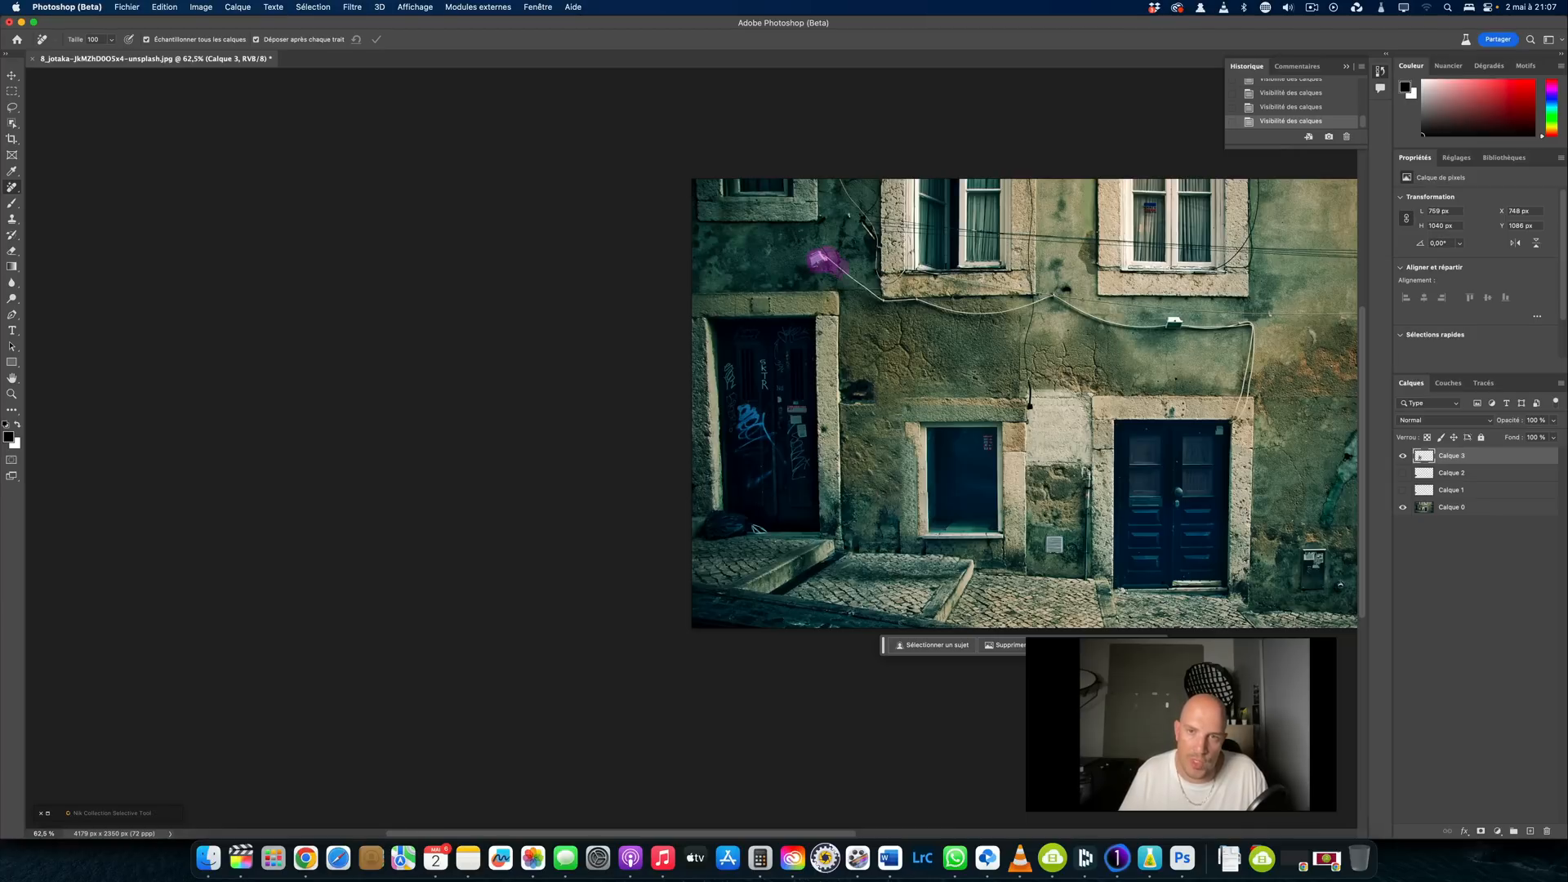
mouse_move(1045, 298)
left_mouse_down()
mouse_move(1087, 320)
mouse_move(1258, 355)
left_mouse_up()
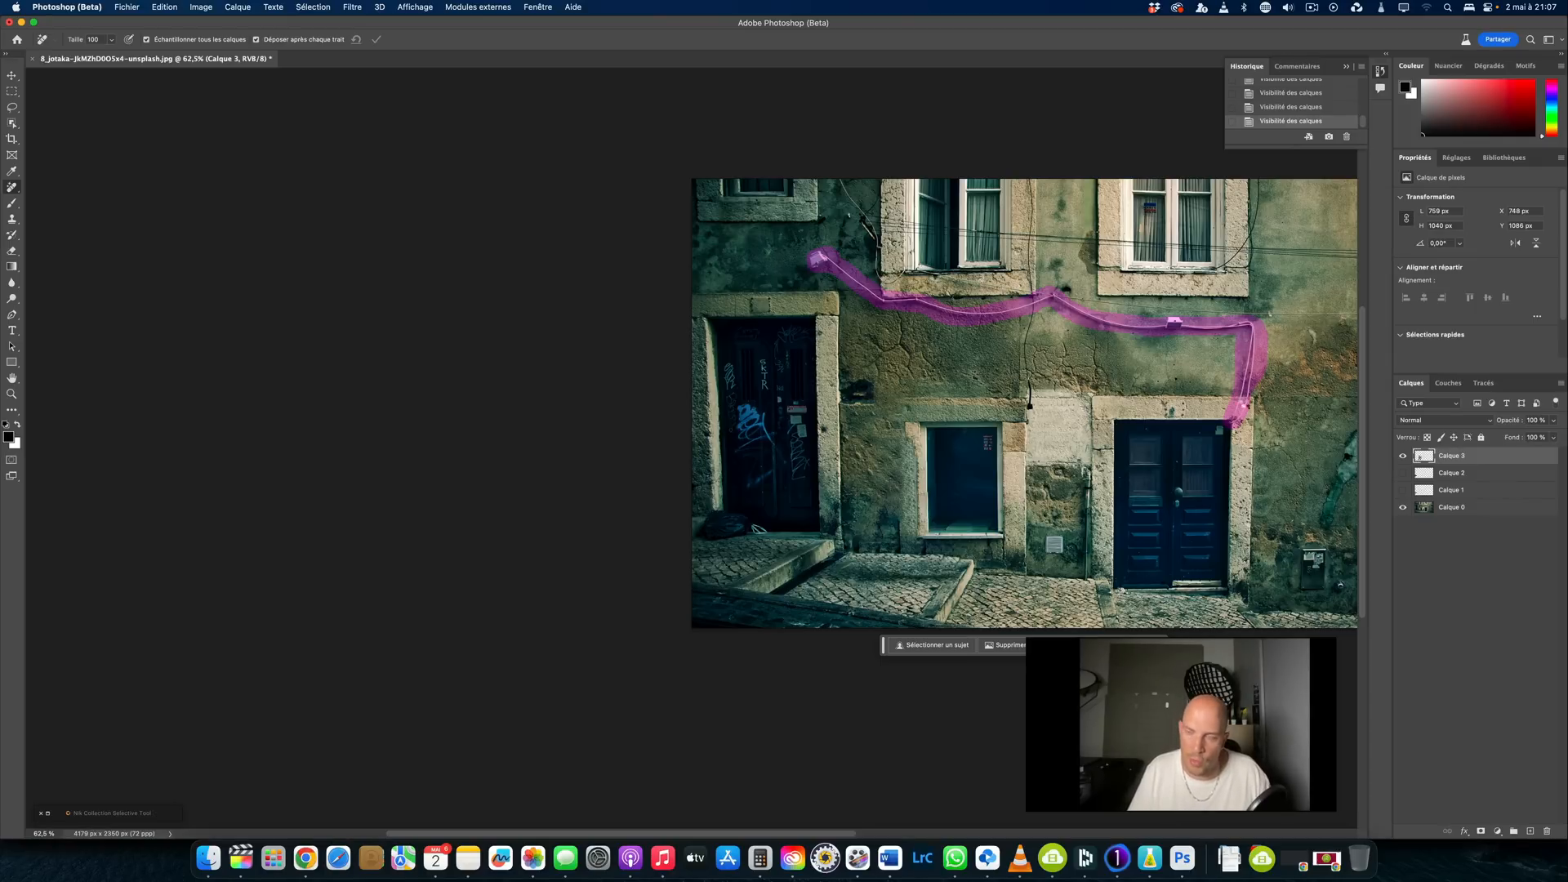
left_click_drag(1240, 405, 1246, 400)
Toggle the visibility of Calque 3 to compare the facade before and after removing the cable.
left_click(1402, 456)
left_click(1402, 455)
left_click(1402, 457)
left_click(1402, 456)
left_click(1402, 457)
left_click(1402, 457)
left_click(1402, 457)
left_click(1402, 457)
left_click(1402, 457)
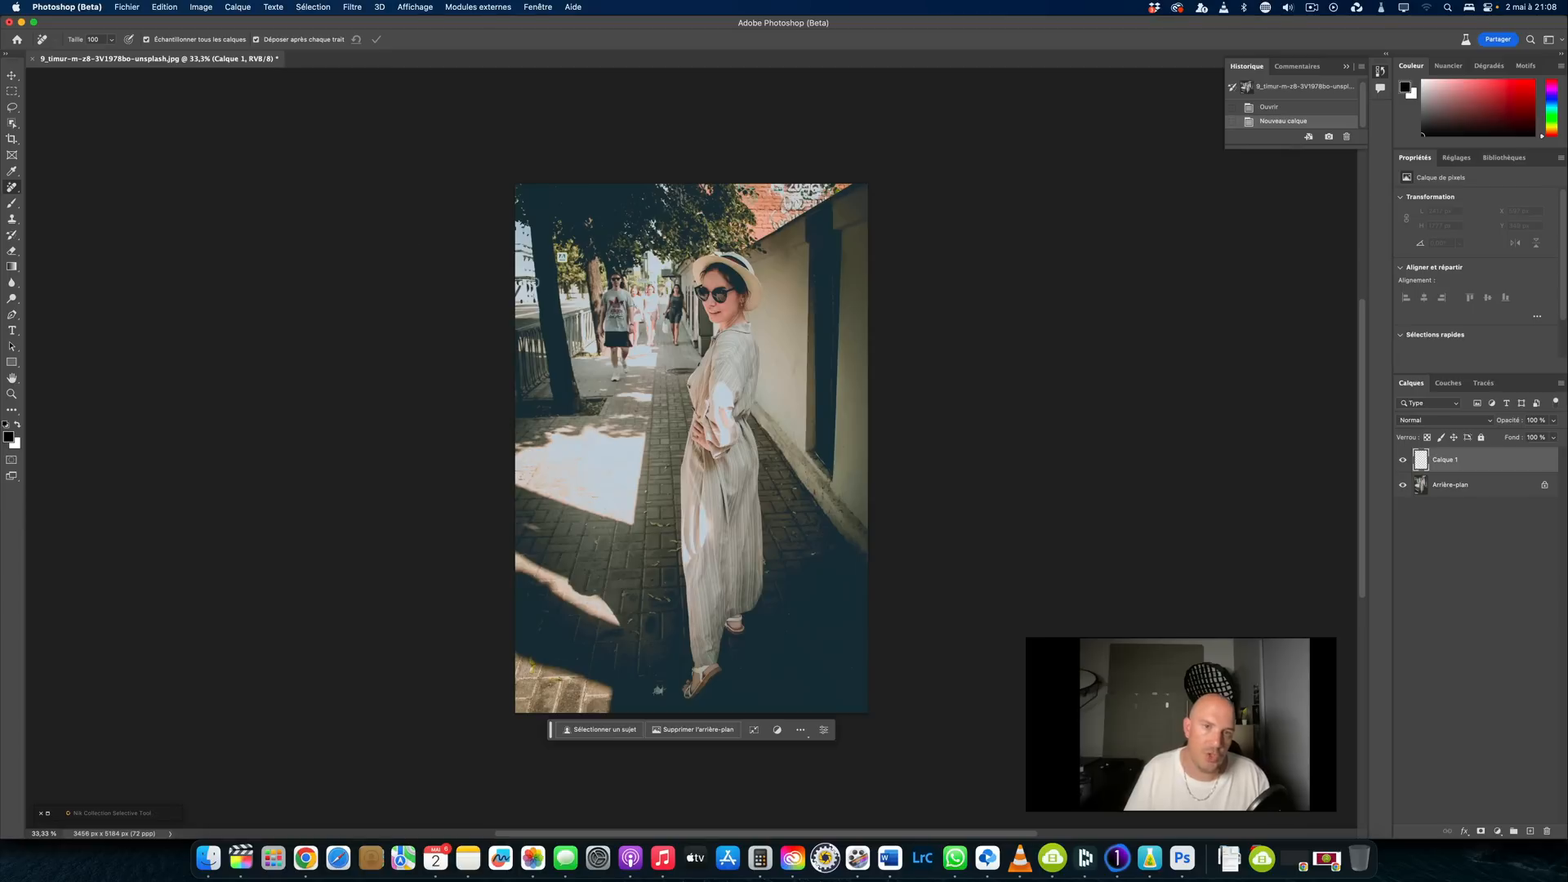
In the sidewalk photo, remove the background pedestrians with brush size 175 and "Déposer après chaque trait" turned off, applying all strokes together.
scroll(599, 266, "up", 3)
key("bracketright")
key("bracketright")
key("bracketright")
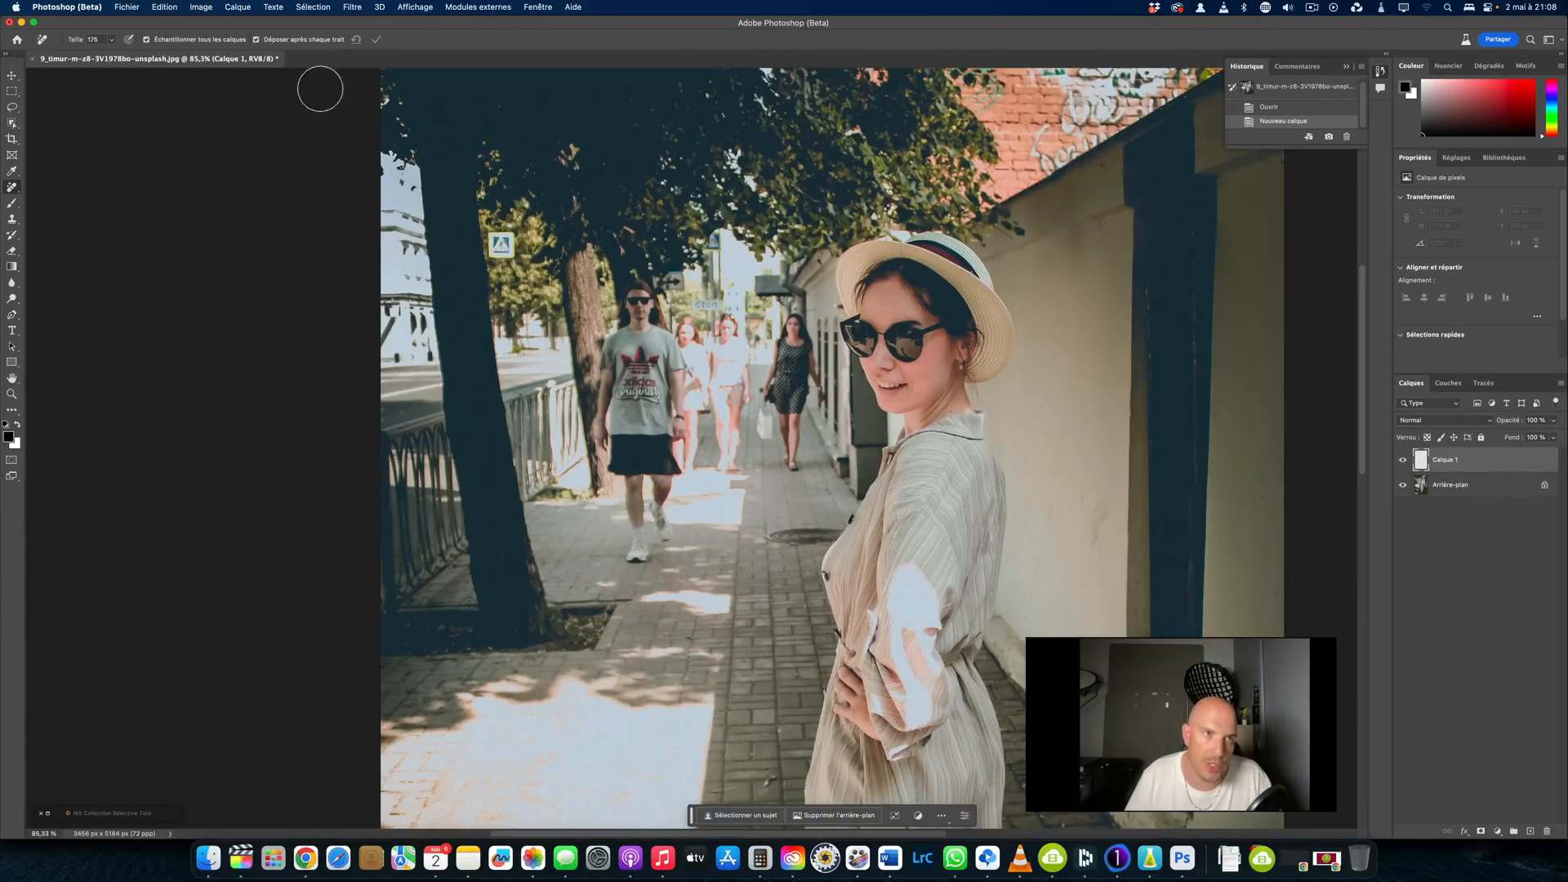
mouse_move(645, 559)
left_mouse_down()
mouse_move(655, 523)
mouse_move(647, 503)
mouse_move(635, 518)
mouse_move(610, 426)
mouse_move(610, 359)
mouse_move(639, 300)
mouse_move(673, 392)
mouse_move(653, 509)
mouse_move(642, 337)
mouse_move(681, 365)
mouse_move(686, 342)
mouse_move(690, 468)
mouse_move(724, 446)
mouse_move(724, 461)
mouse_move(723, 334)
mouse_move(738, 427)
mouse_move(794, 460)
mouse_move(792, 333)
mouse_move(766, 400)
mouse_move(820, 398)
left_mouse_up()
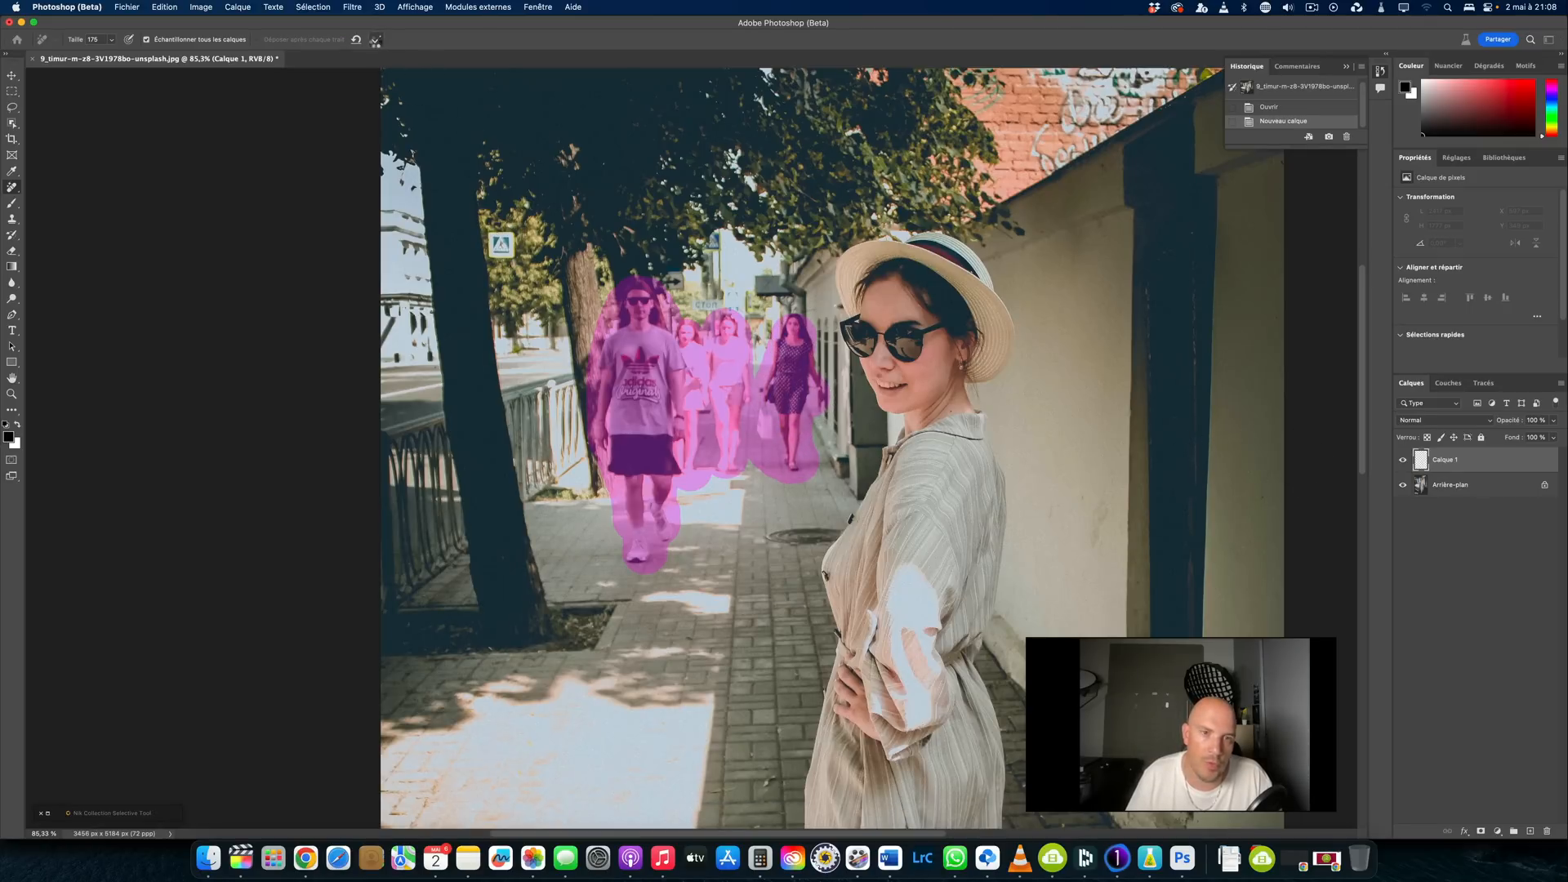
left_click(376, 39)
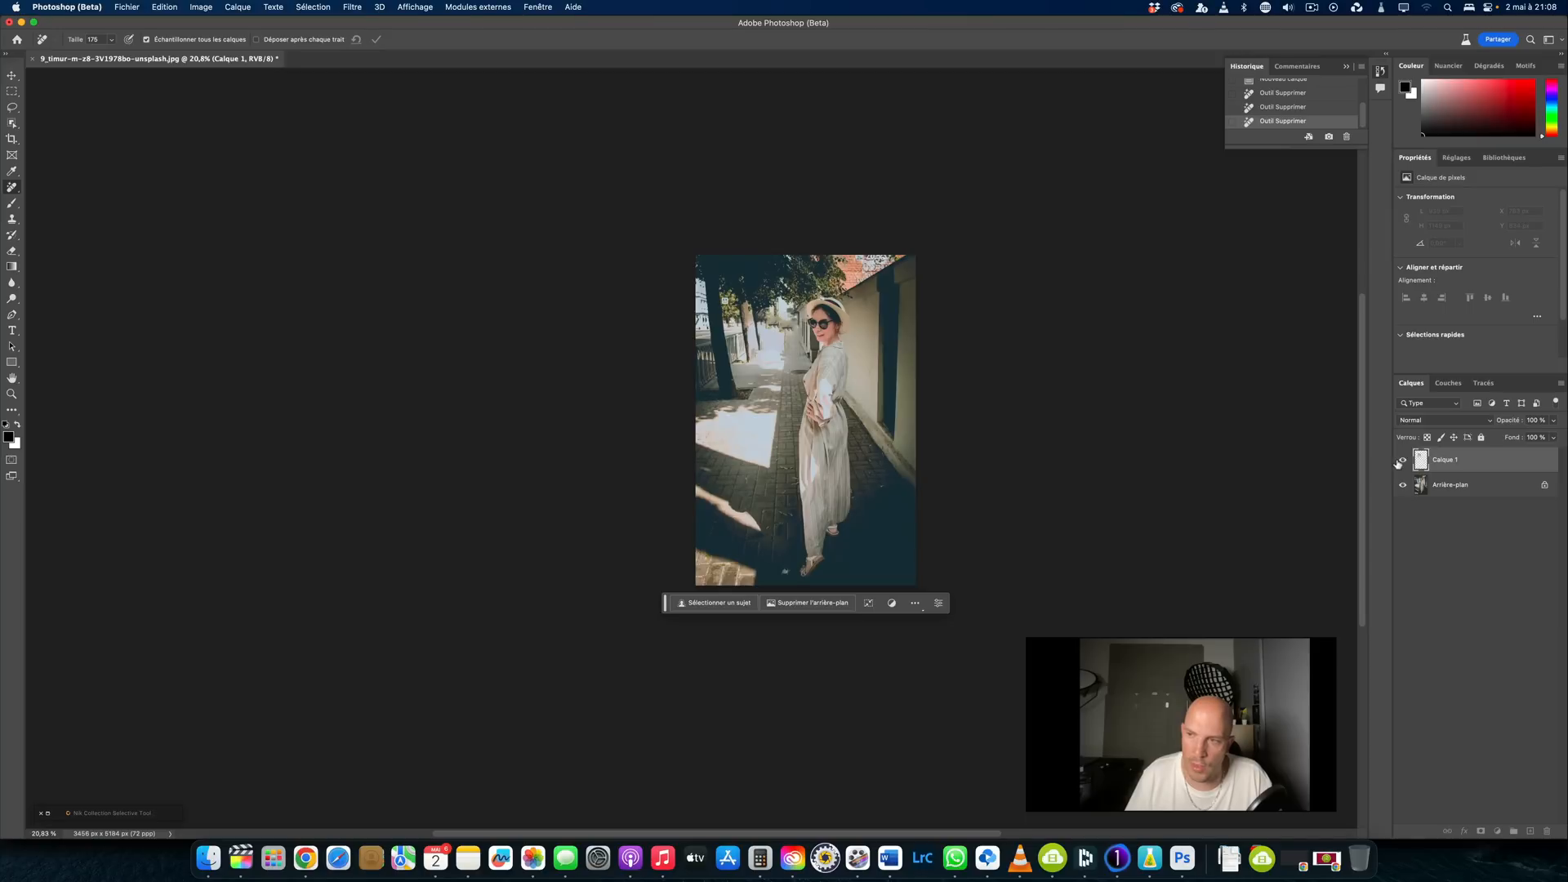
Toggle the visibility of Calque 1 to compare the sidewalk photo before and after removing the pedestrians.
left_click(1401, 460)
left_click(1401, 460)
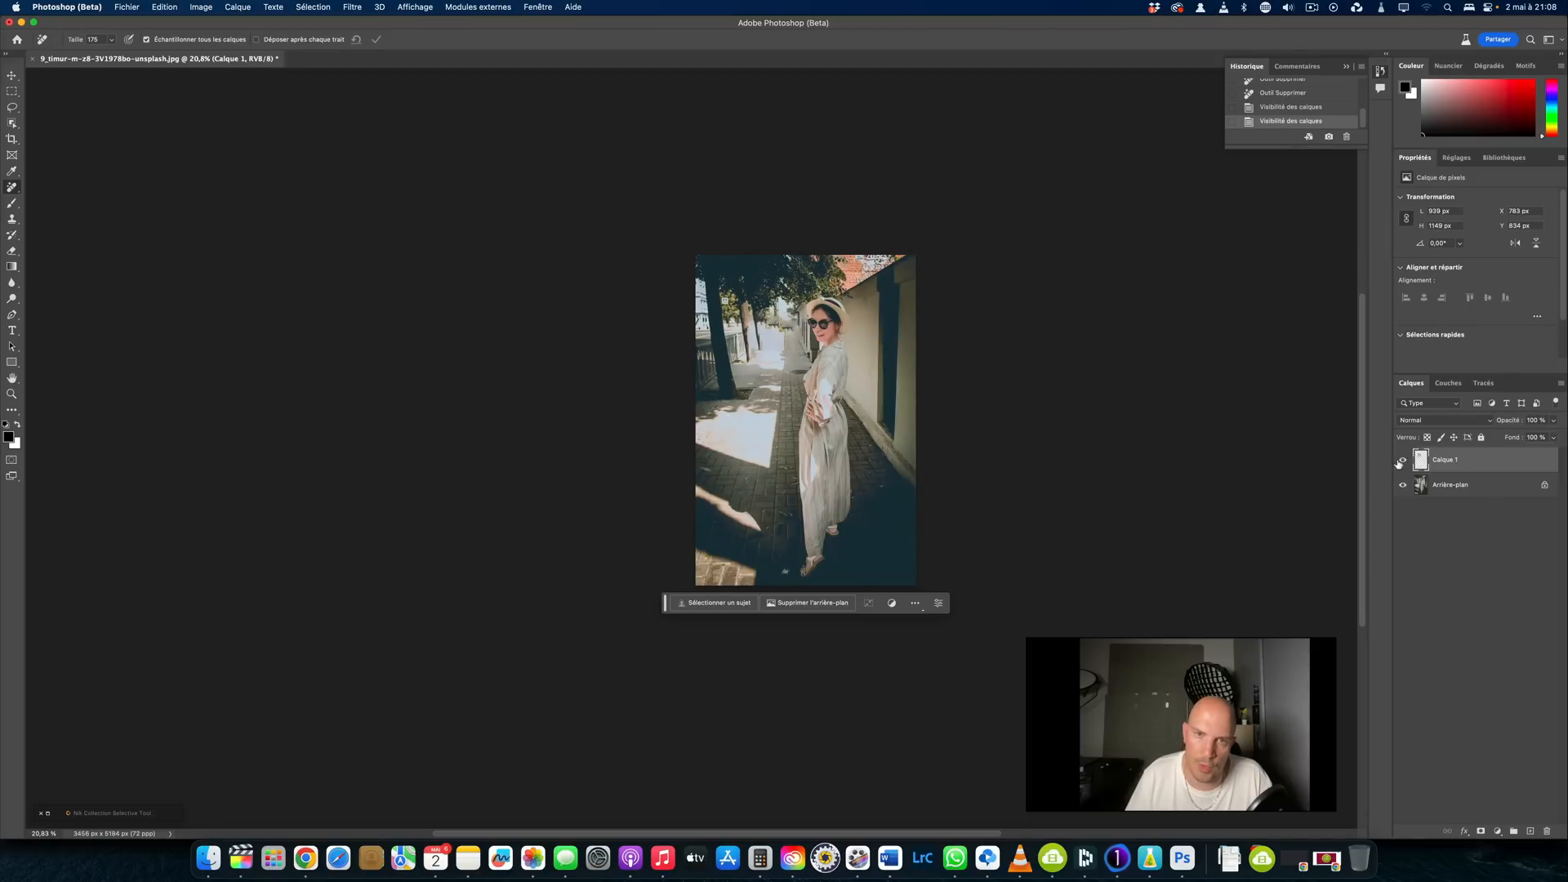
left_click(1401, 461)
left_click(1401, 460)
left_click(1399, 463)
left_click(1399, 462)
left_click(1399, 462)
left_click(1398, 462)
left_click(1399, 463)
left_click(1399, 462)
left_click(1399, 462)
left_click(1399, 462)
Close the sidewalk photo without saving, and remove the chain hanging over the denim skirt in the studio portrait.
key("super+w")
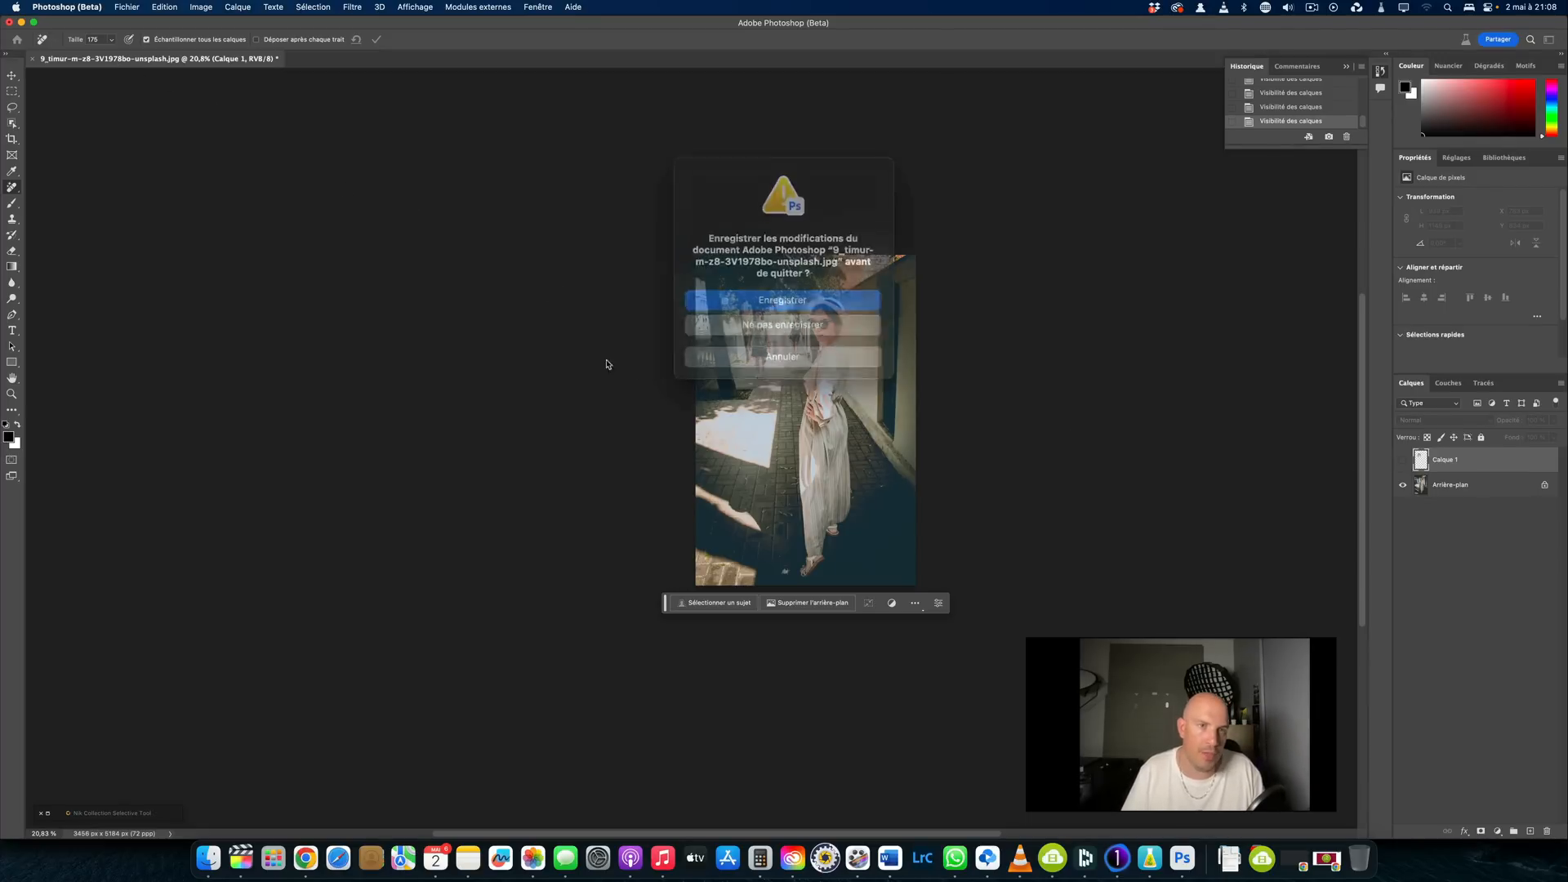
left_click(815, 318)
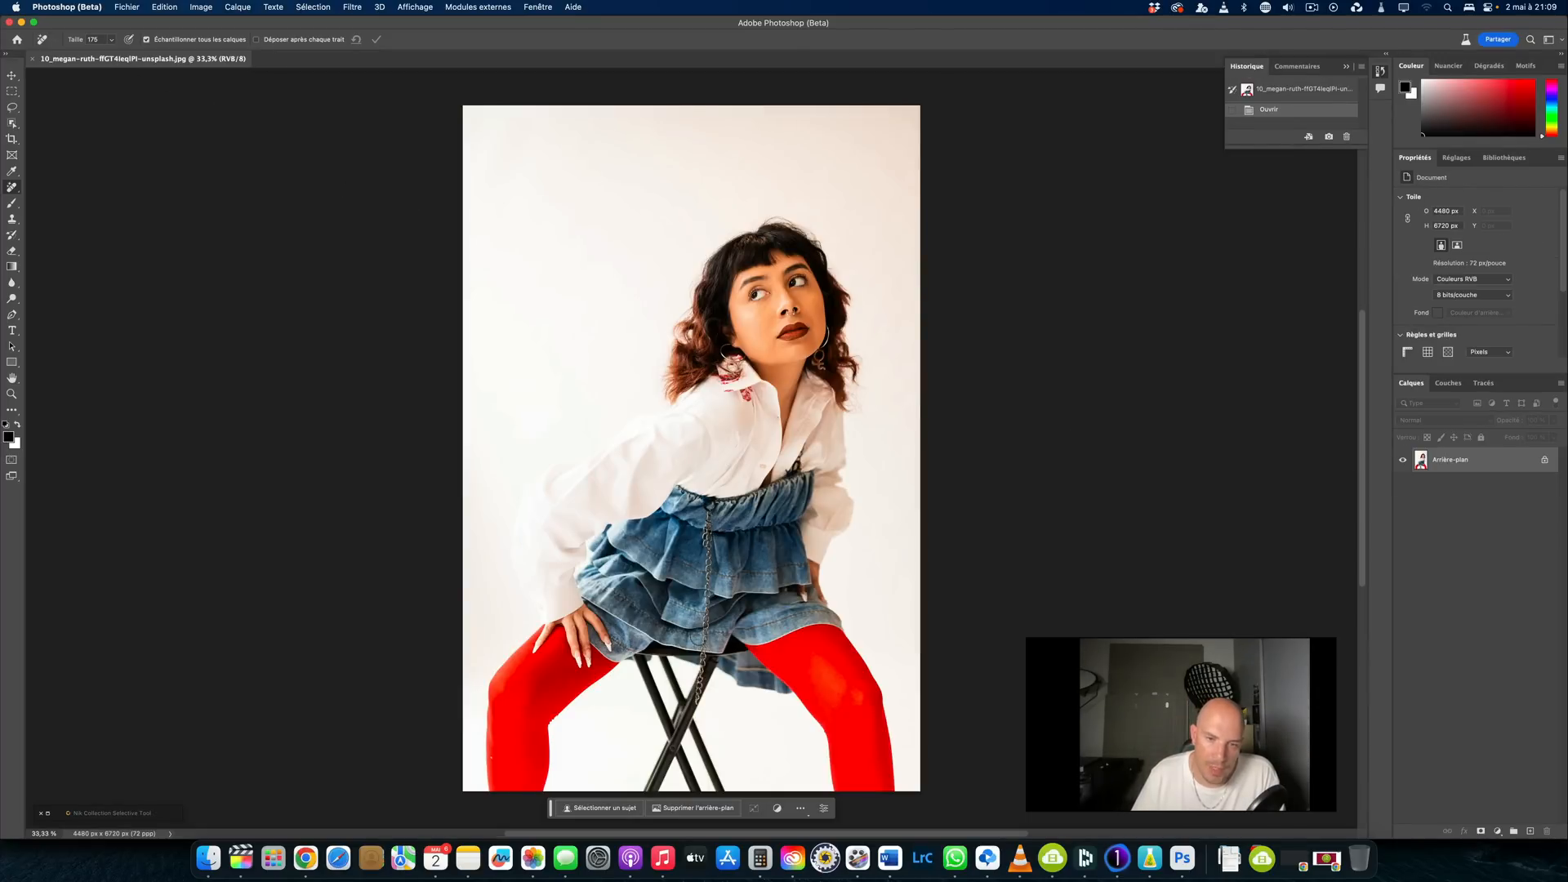
scroll(694, 704, "up", 5)
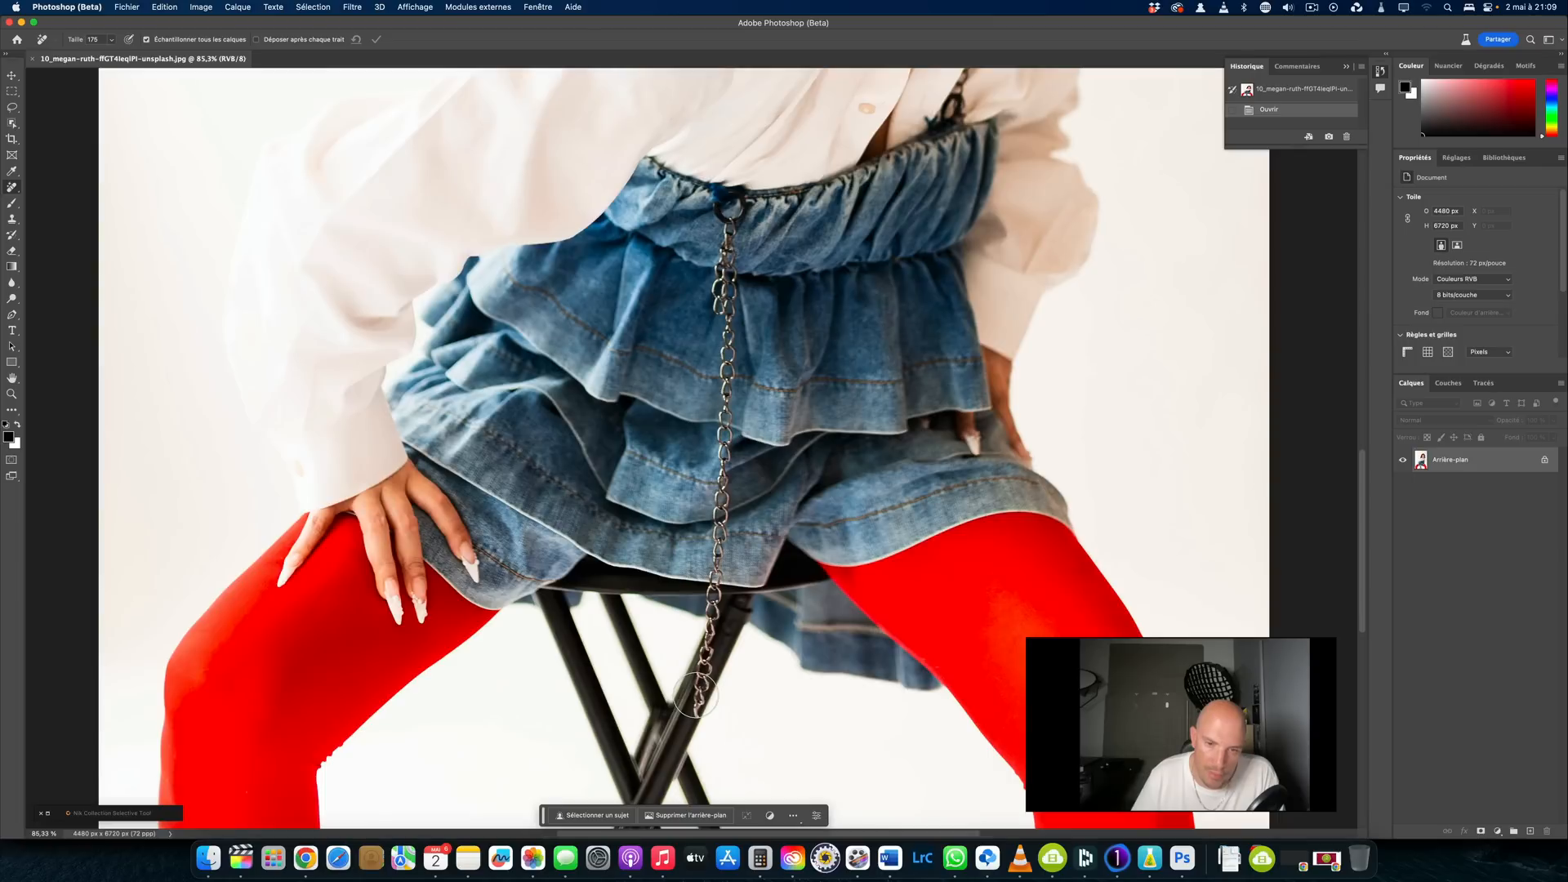
left_click_drag(728, 206, 713, 707)
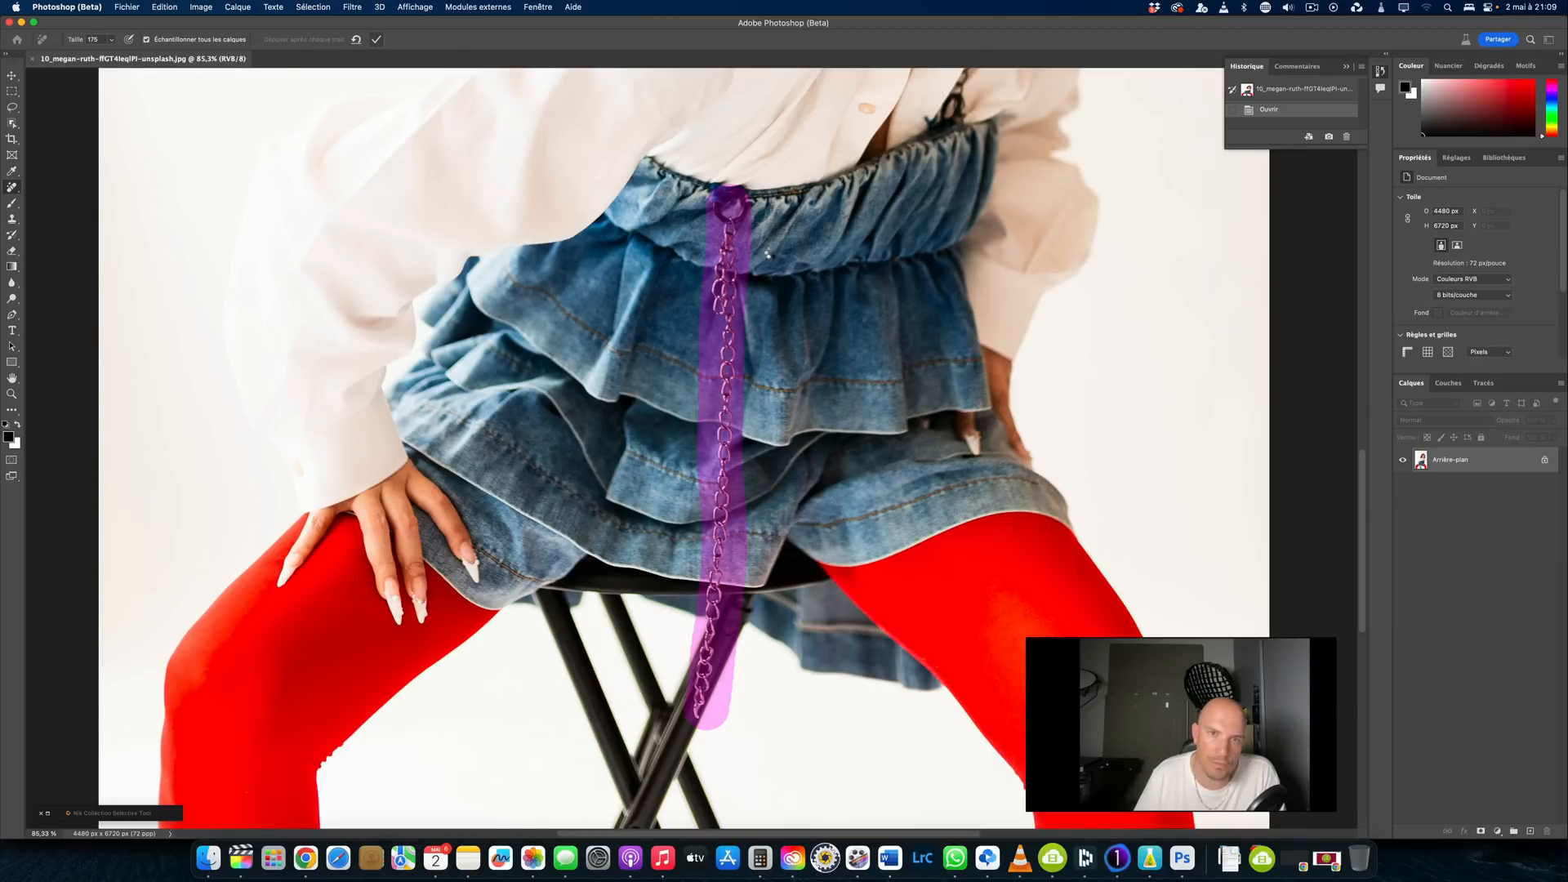
left_click(375, 40)
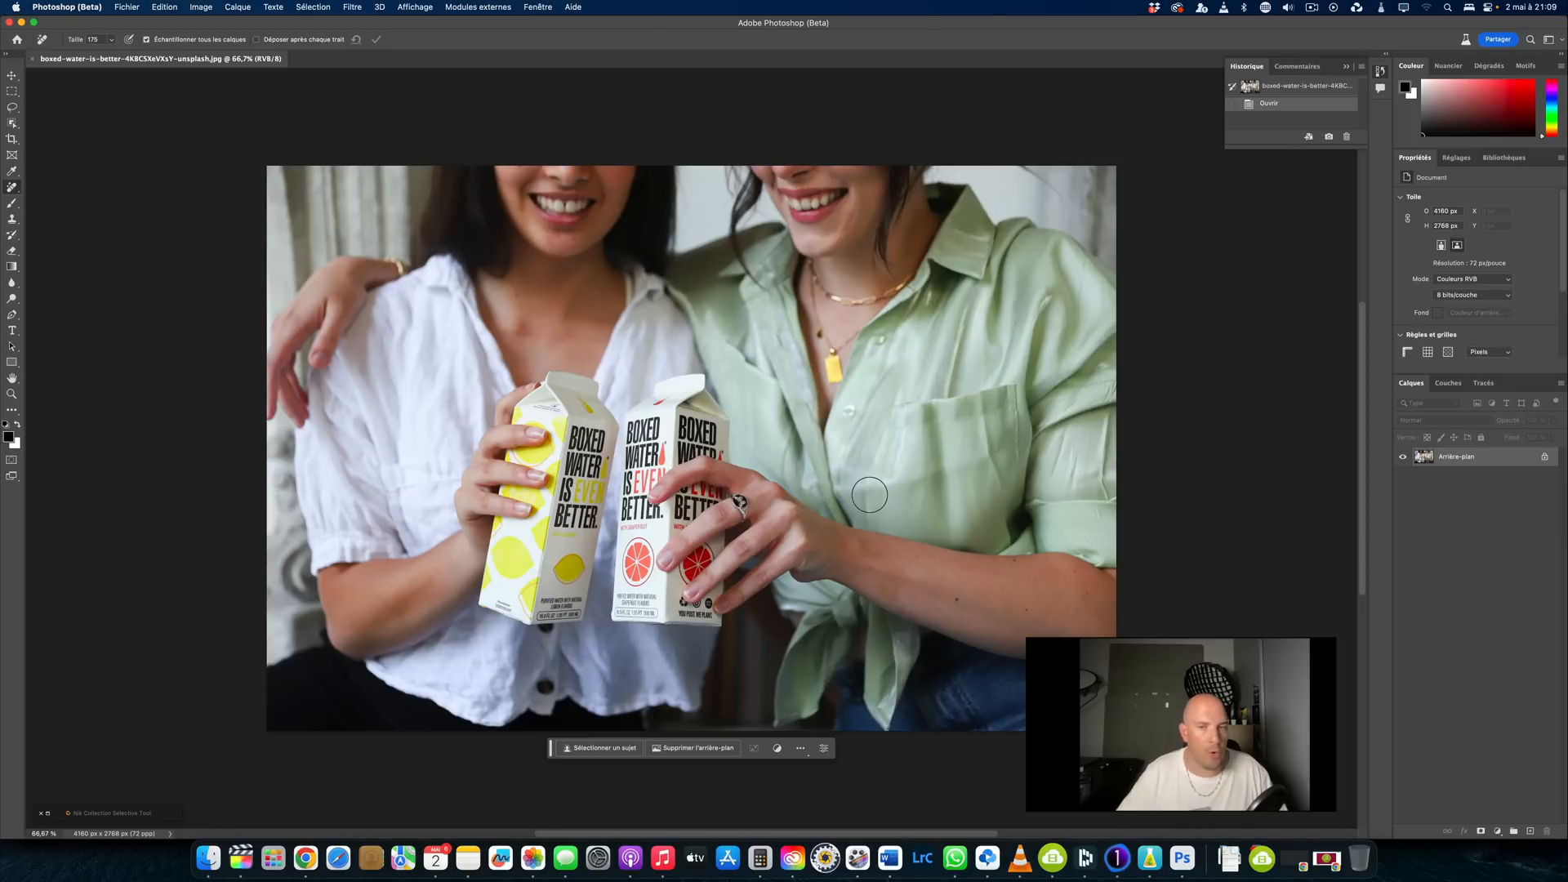
In the drink carton photo, select the yellow lemon carton with the Object Selection tool and add a new layer.
key("w")
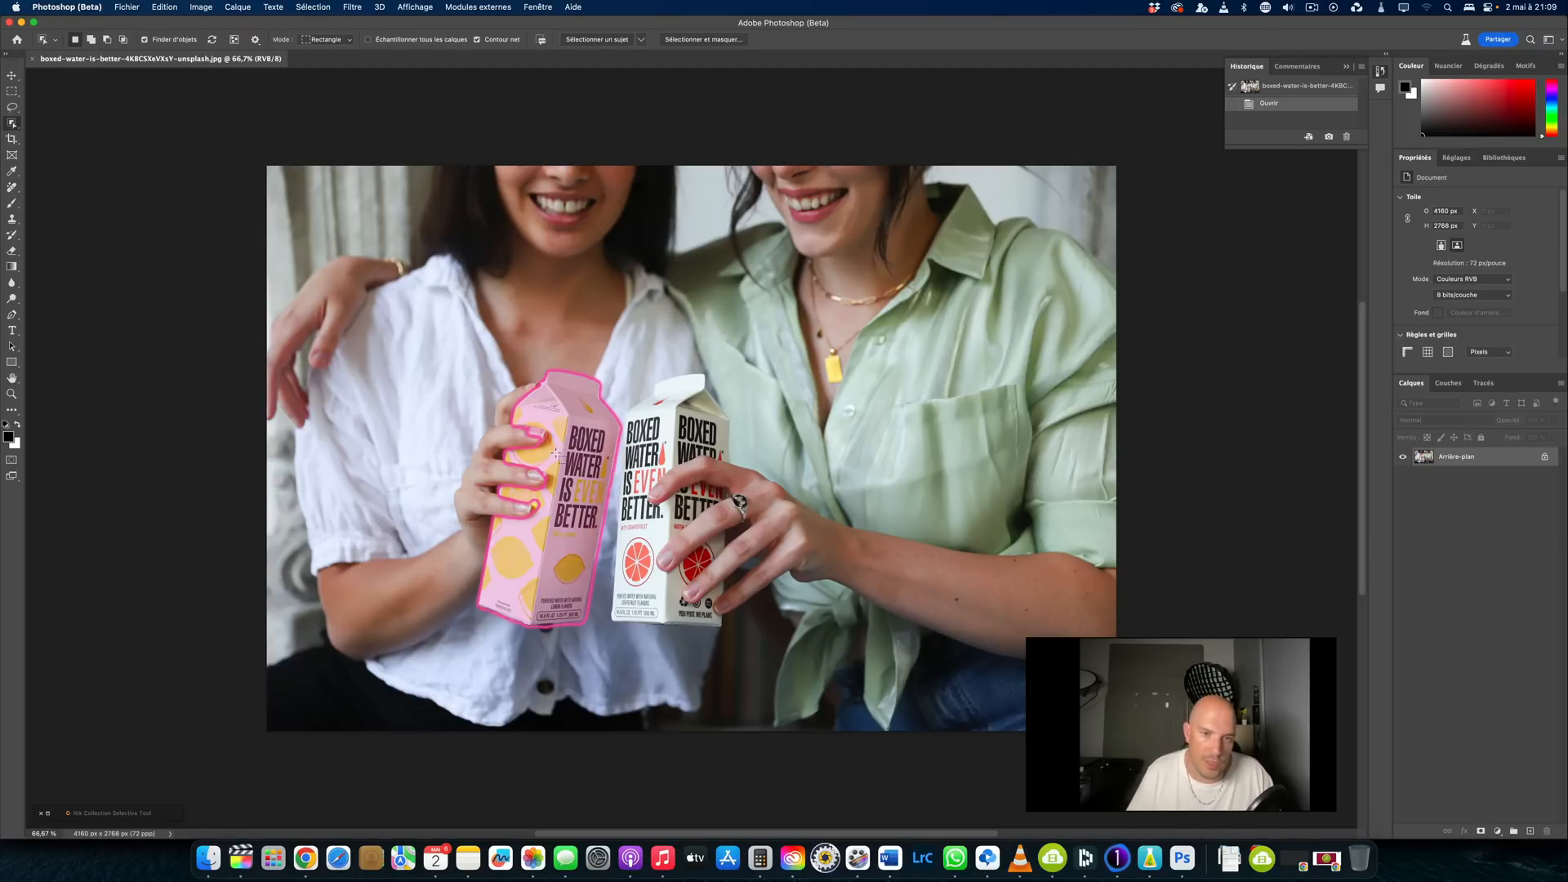
left_click(557, 452)
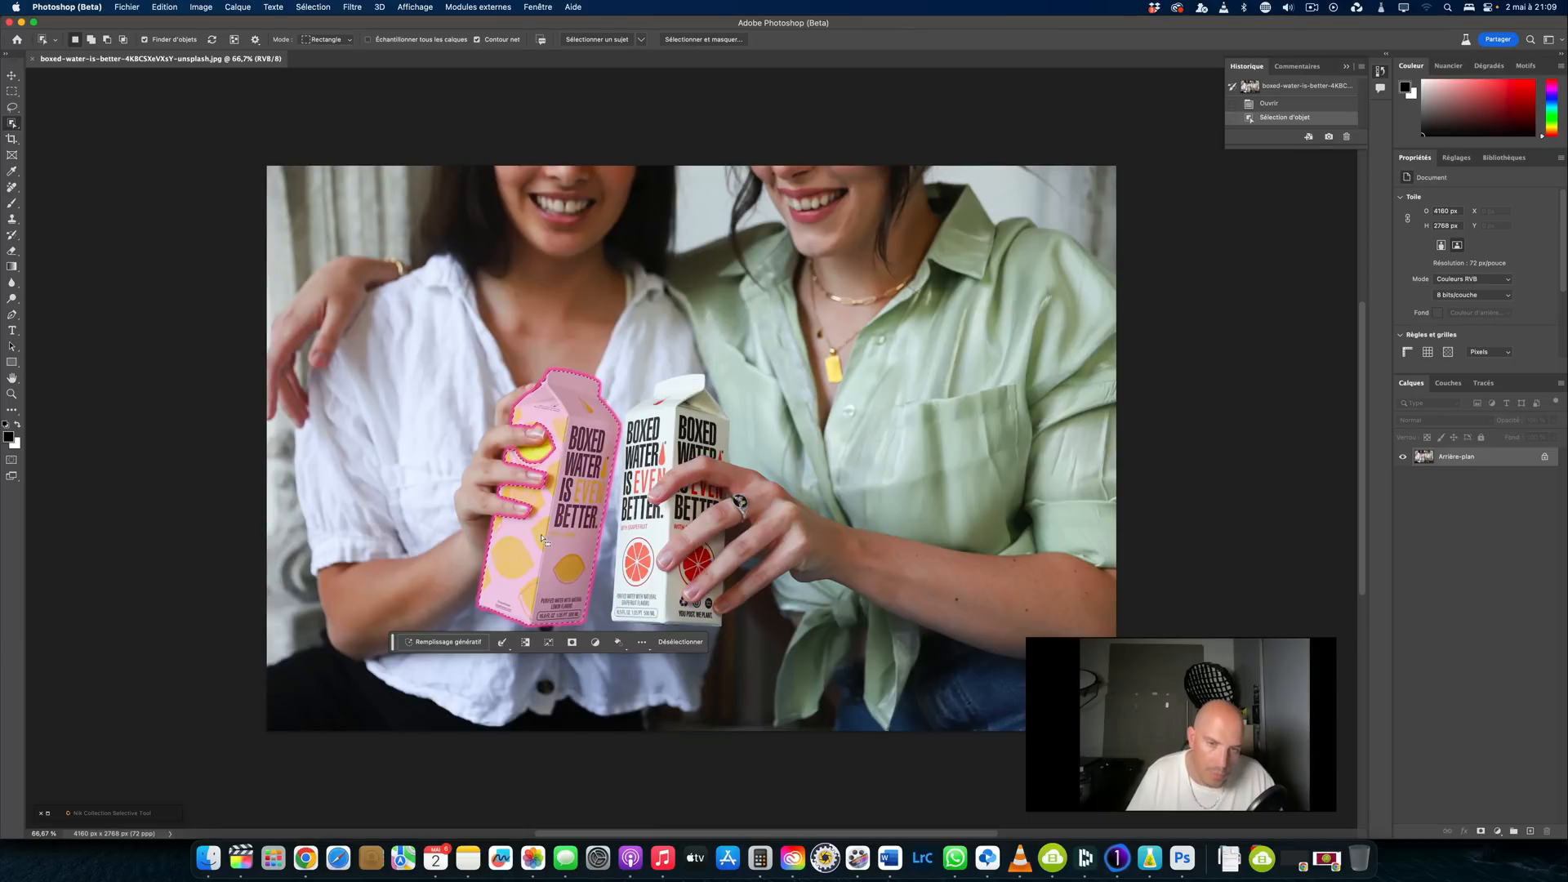
left_click(1531, 832)
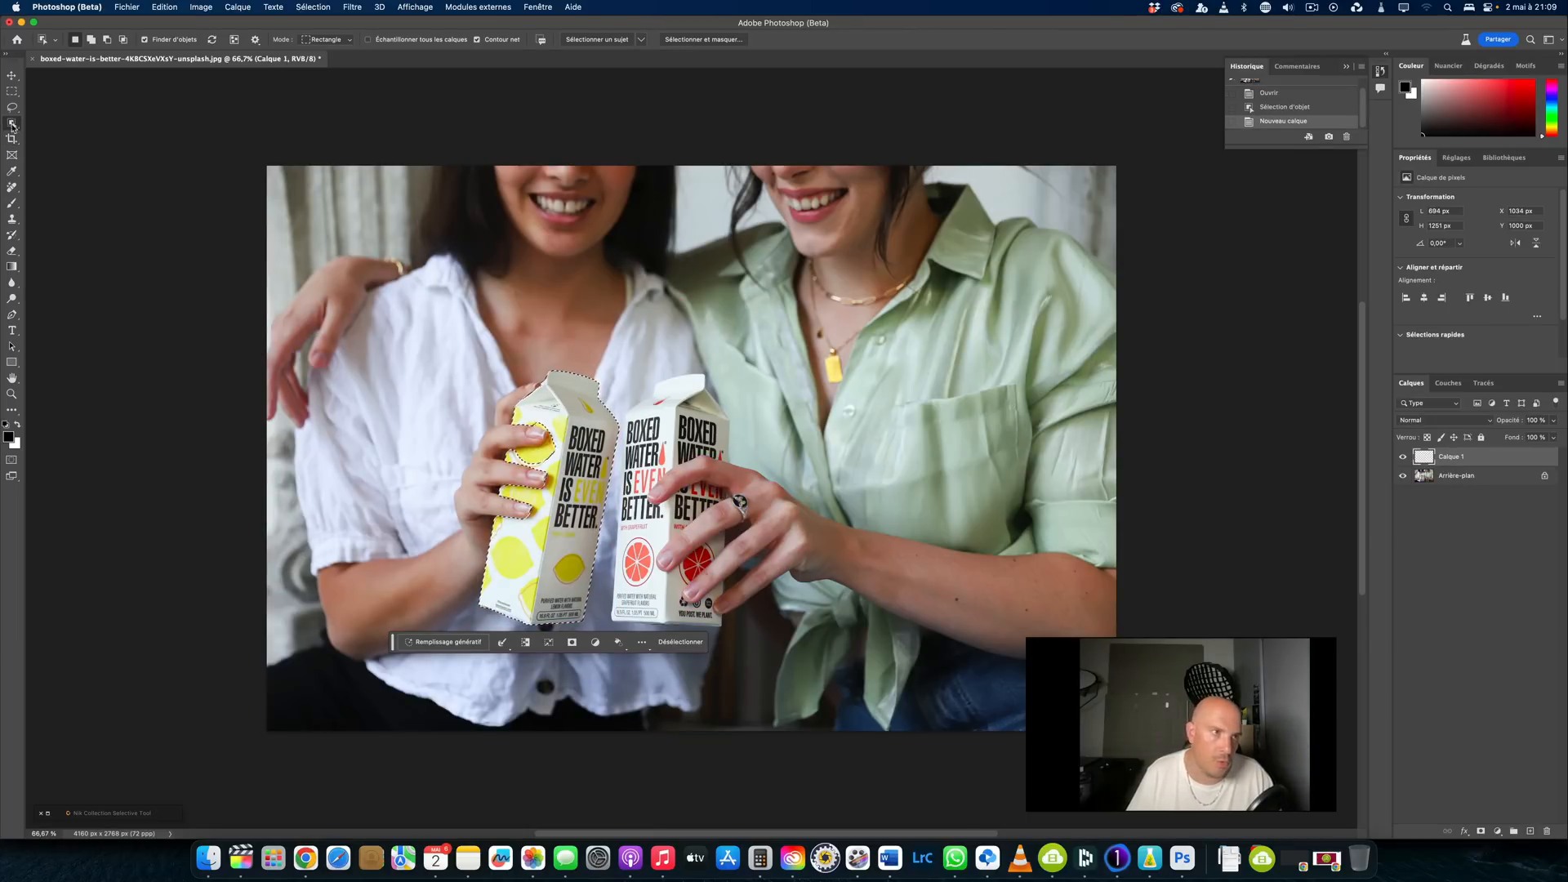
Paint over the selected lemon carton with the Remove tool, using a larger brush, and apply the removal.
right_click(12, 187)
left_click(66, 194)
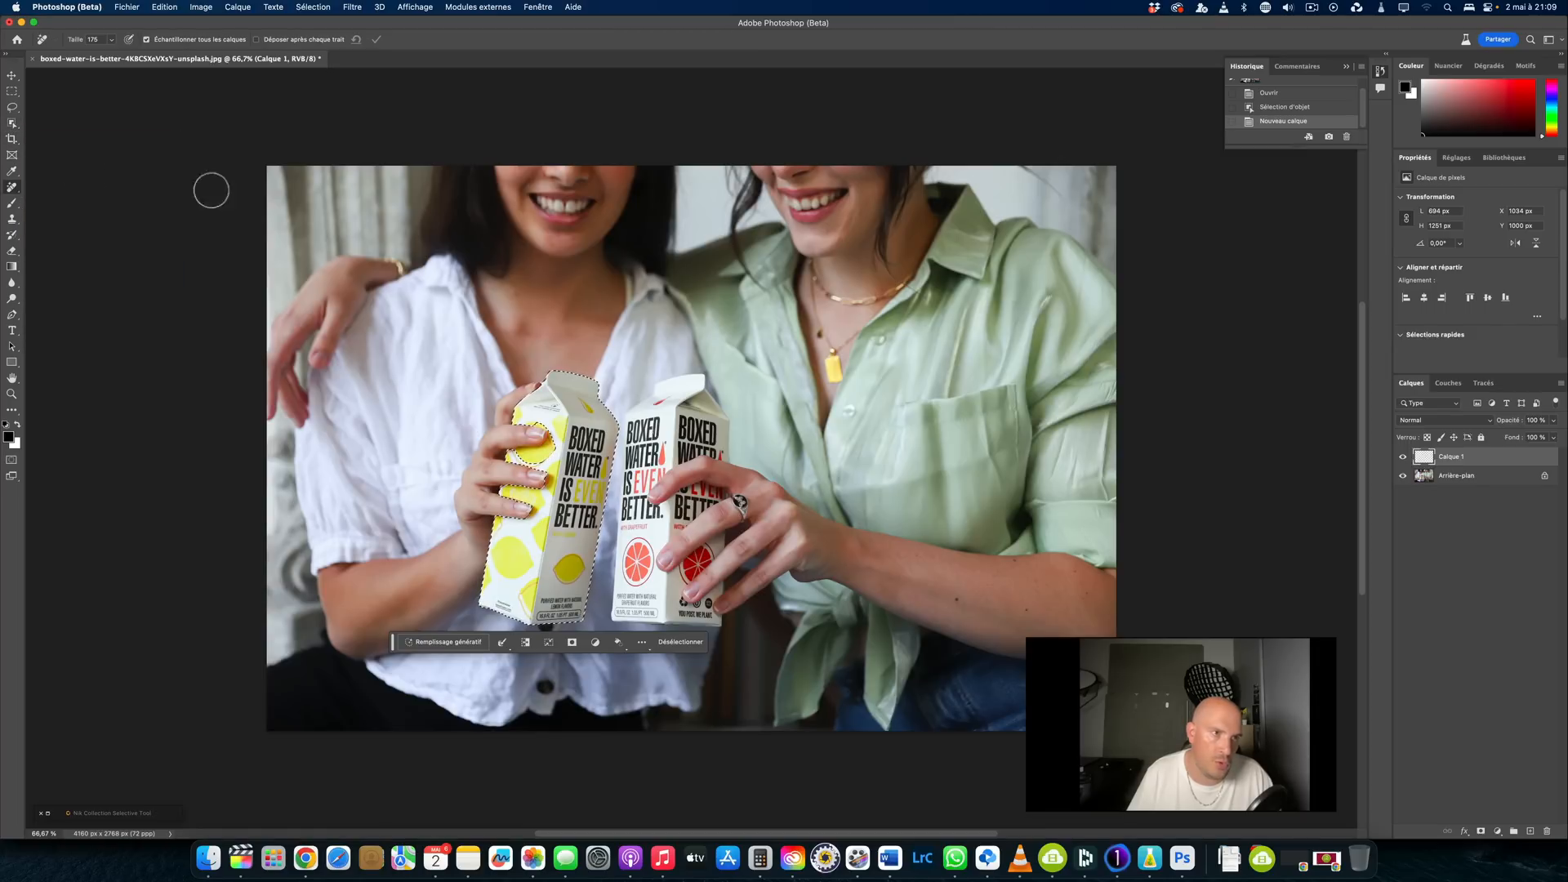
key("bracketright")
scroll(549, 438, "down", 3)
mouse_move(542, 430)
left_mouse_down()
mouse_move(570, 458)
mouse_move(539, 539)
left_mouse_up()
left_click(377, 39)
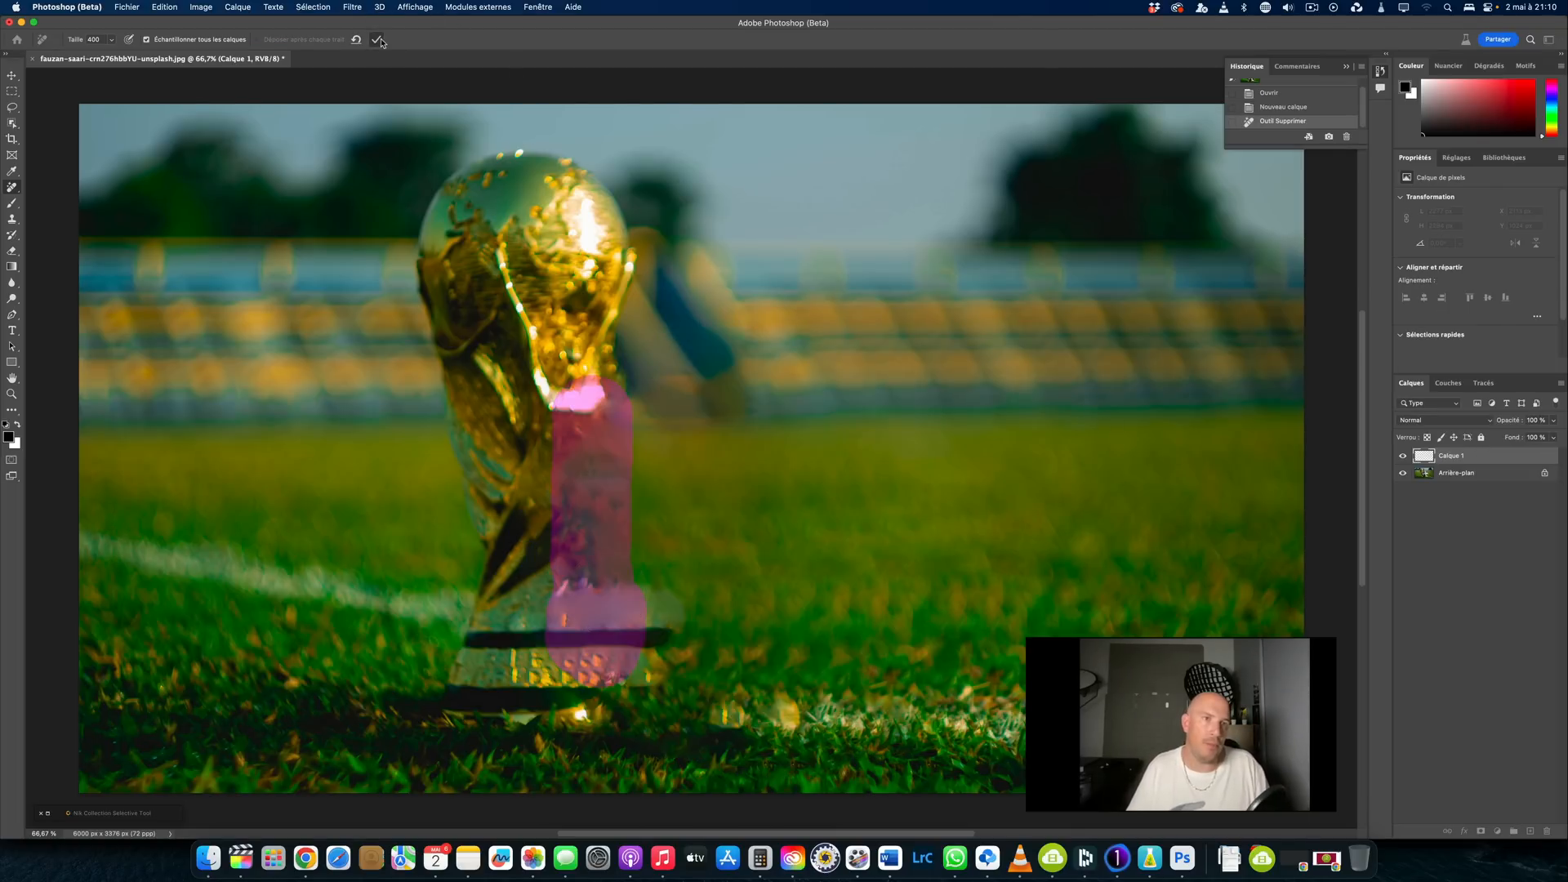
Apply the marked removal along the side of the trophy's lower part and display the available healing tools.
left_click(377, 40)
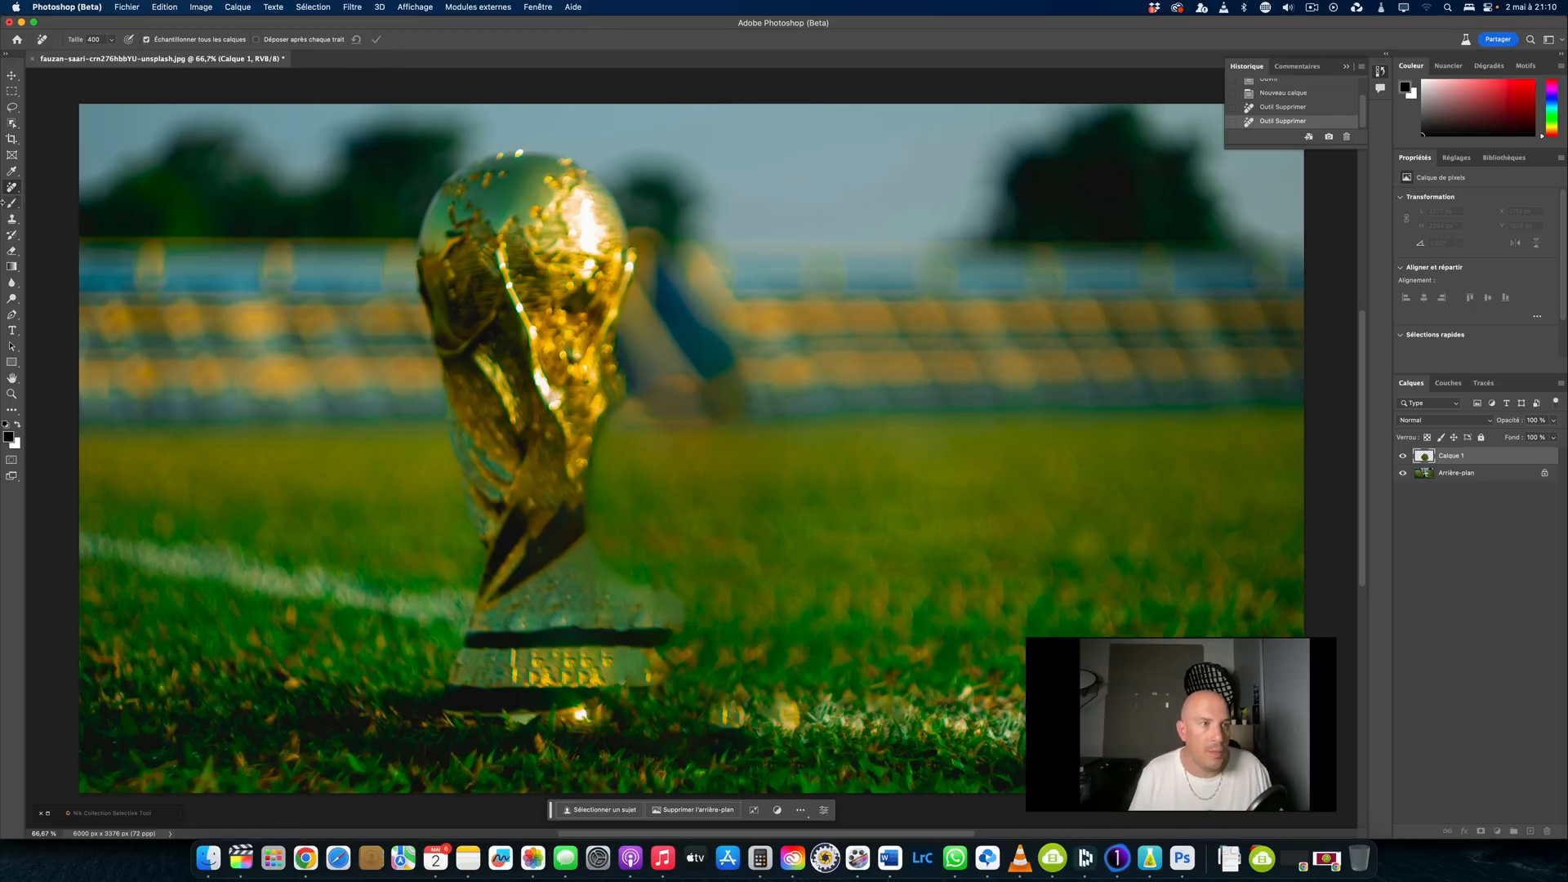
right_click(16, 187)
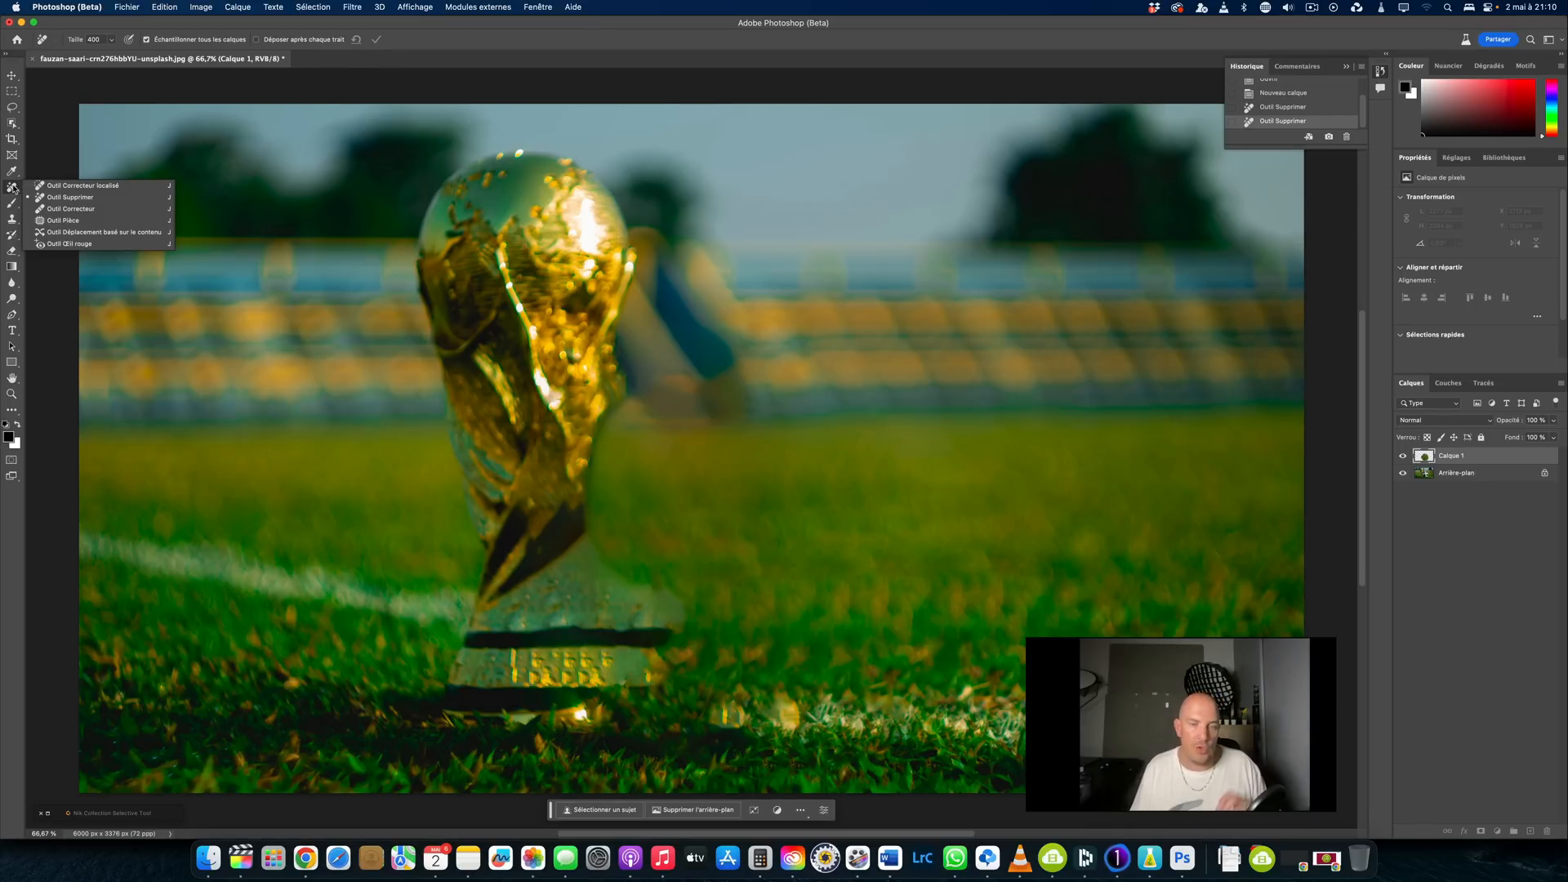